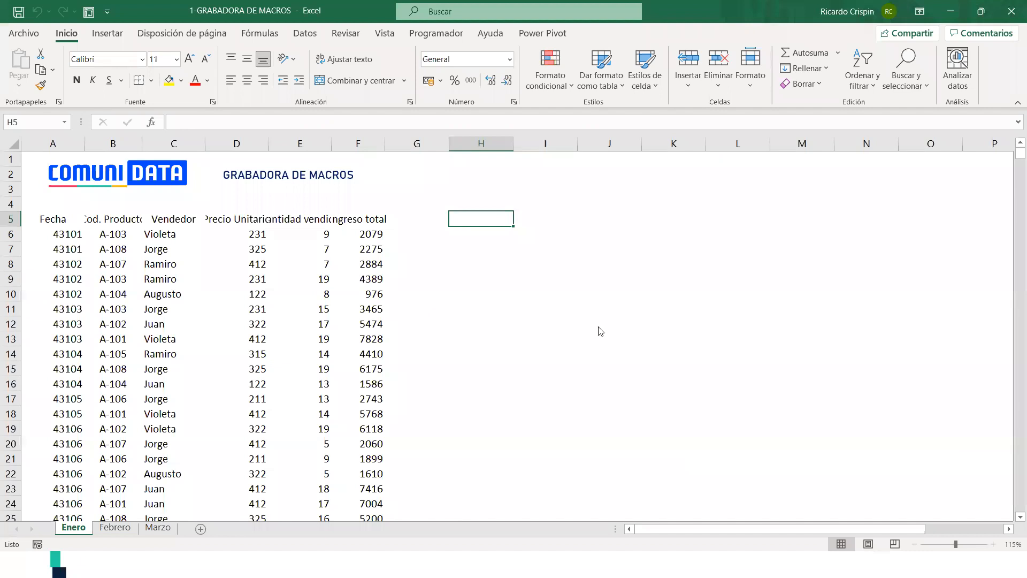
Open the settings for recording a new macro
click(437, 34)
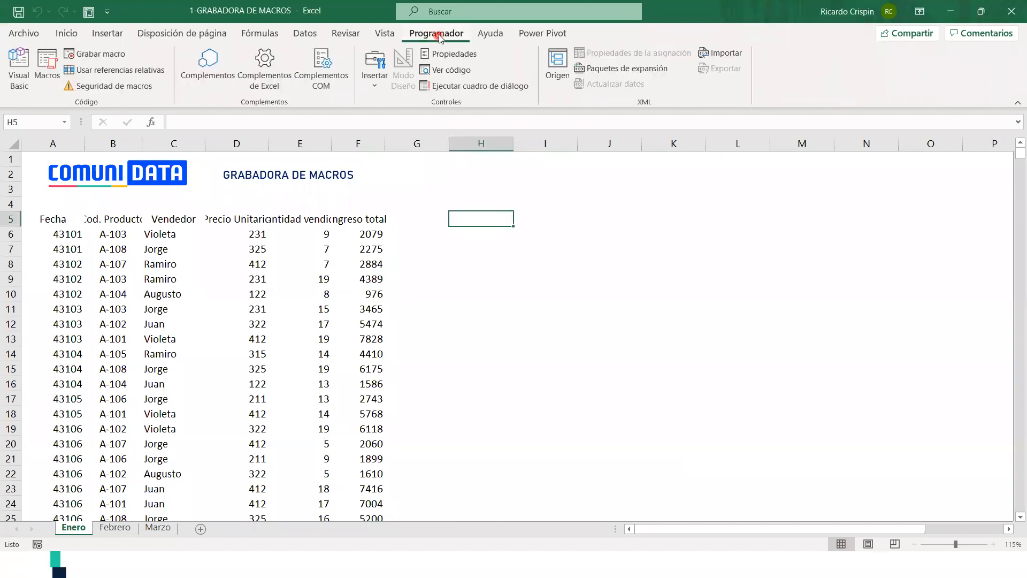
click(101, 56)
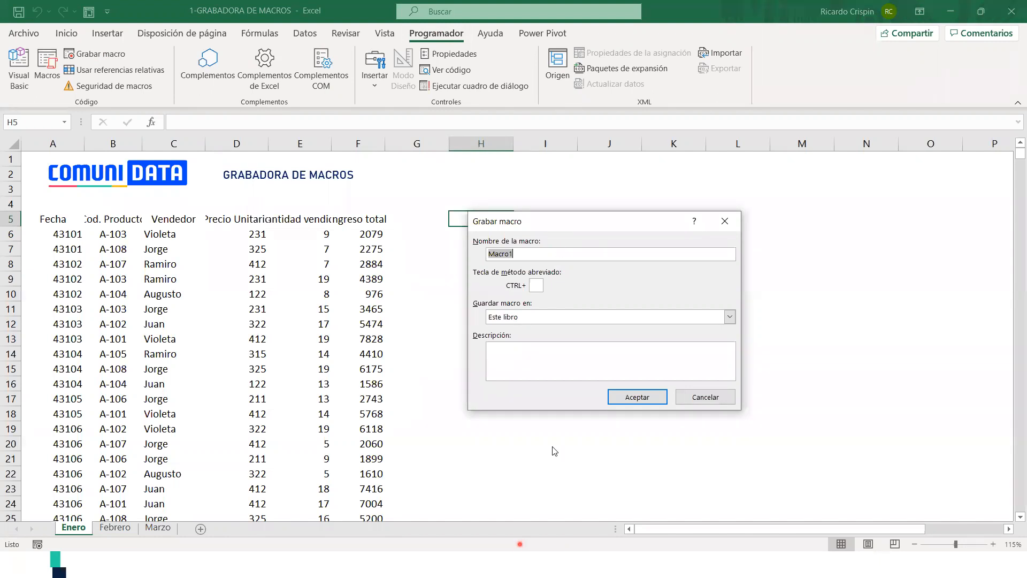
drag(437, 256, 475, 255)
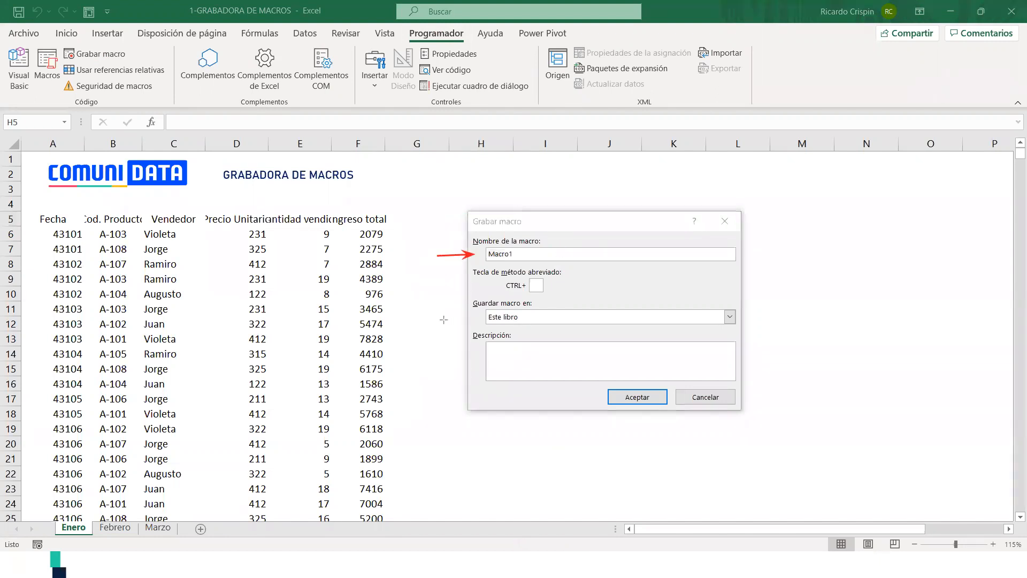
drag(443, 317, 486, 317)
drag(438, 279, 493, 286)
drag(440, 359, 481, 358)
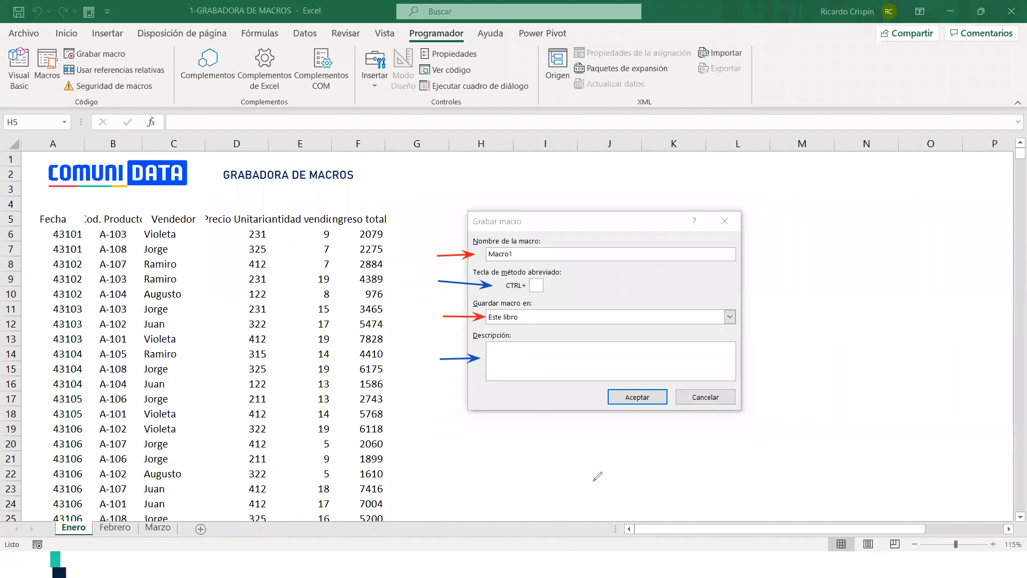
Try to name the new macro 1, then dismiss the message
click(547, 256)
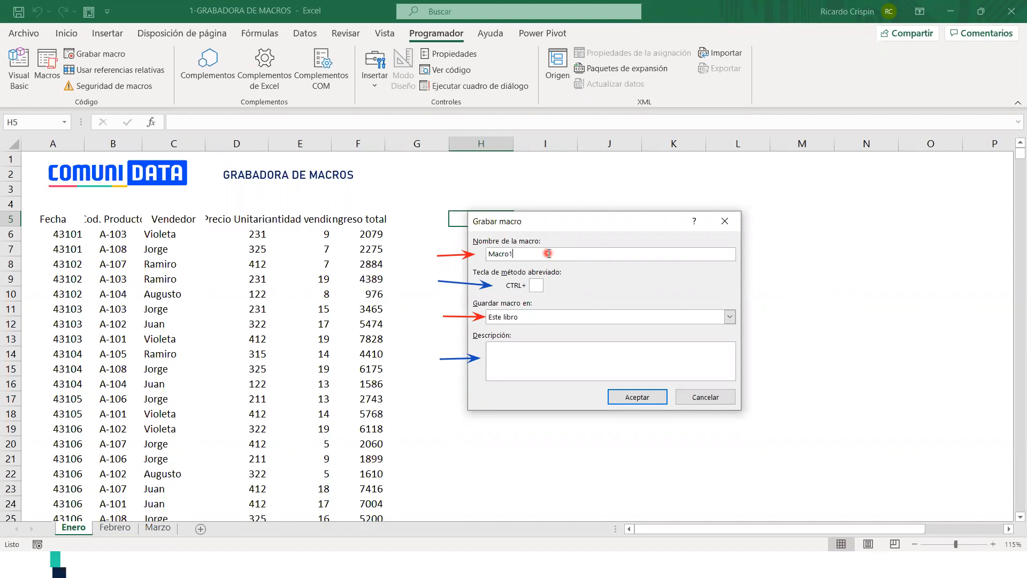
key(BackSpace)
key(BackSpace)
key(BackSpace)
key(BackSpace)
key(BackSpace)
key(BackSpace)
text(1)
click(655, 402)
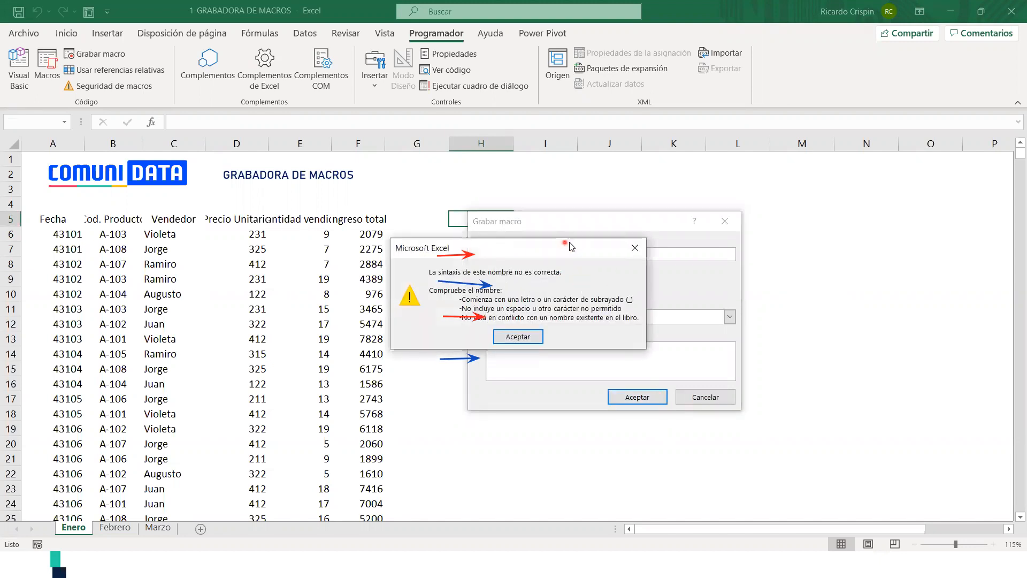
drag(572, 246, 811, 265)
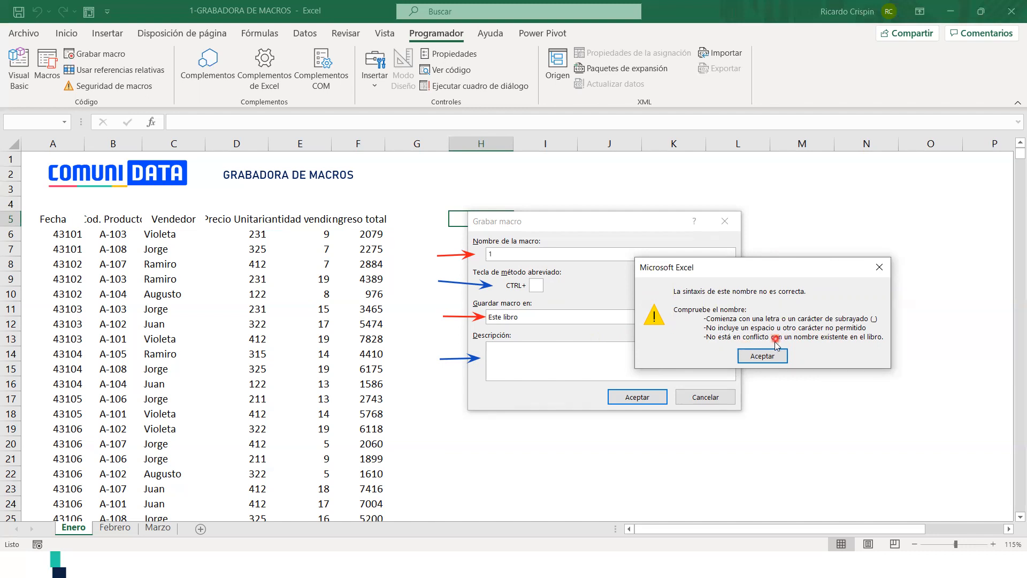
click(767, 357)
Name the macro Formatos and assign it the shortcut Ctrl+Mayús+O
text(Formatos)
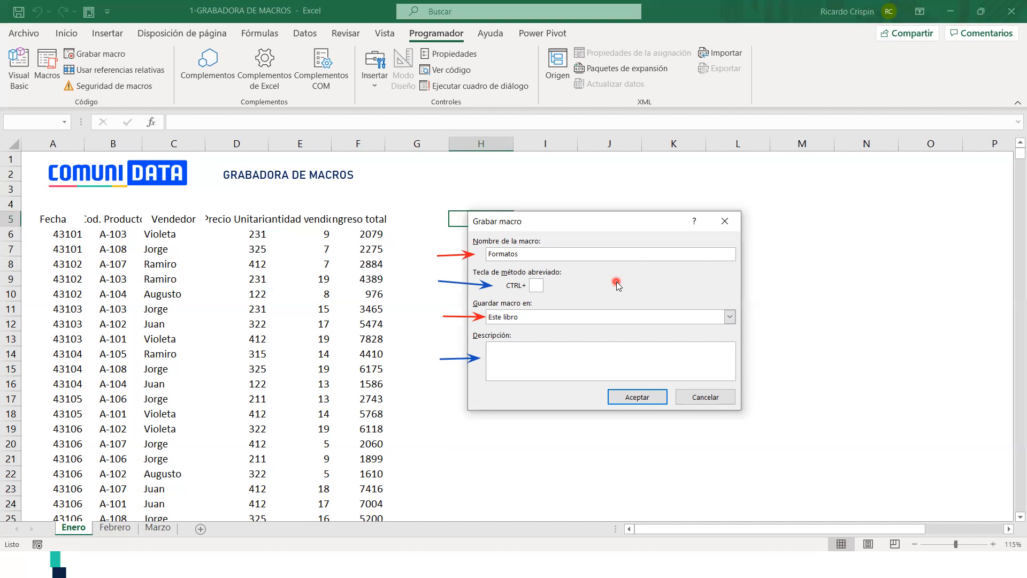
text(O)
drag(562, 219, 589, 220)
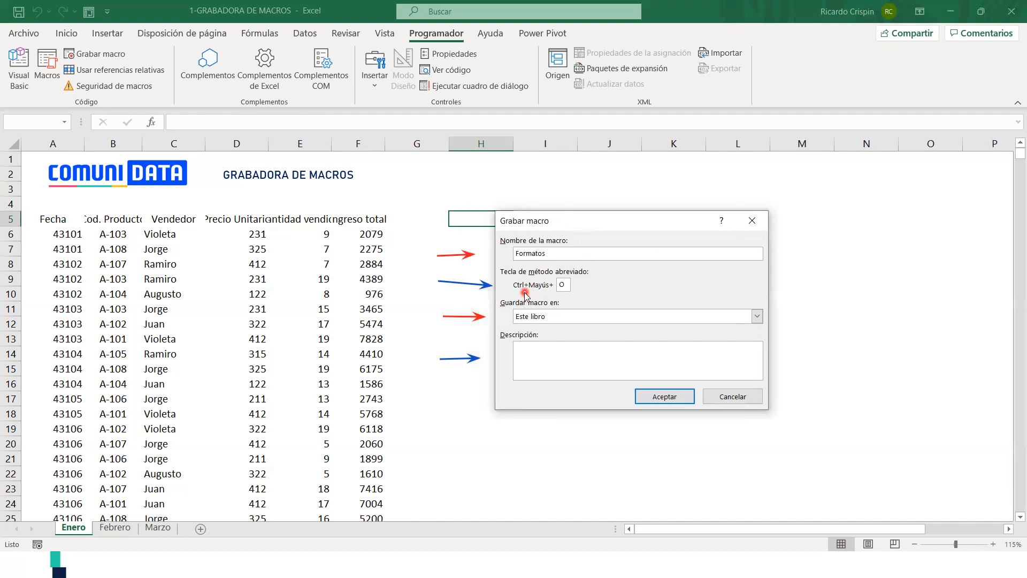
click(564, 284)
drag(555, 229, 544, 226)
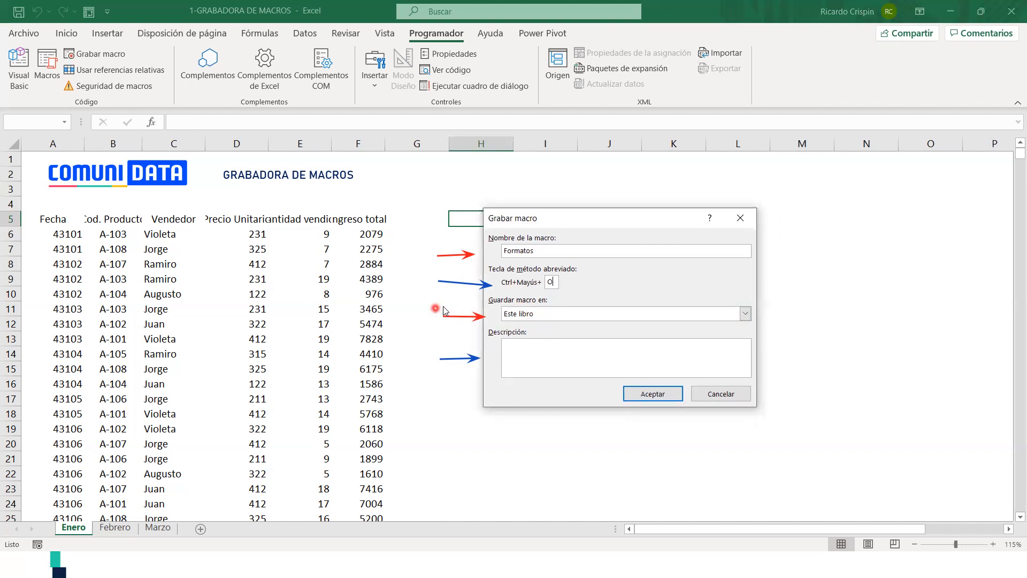
Try Libro nuevo and Libro de macros personal as the macro's storage location, and return it to Este libro
click(555, 313)
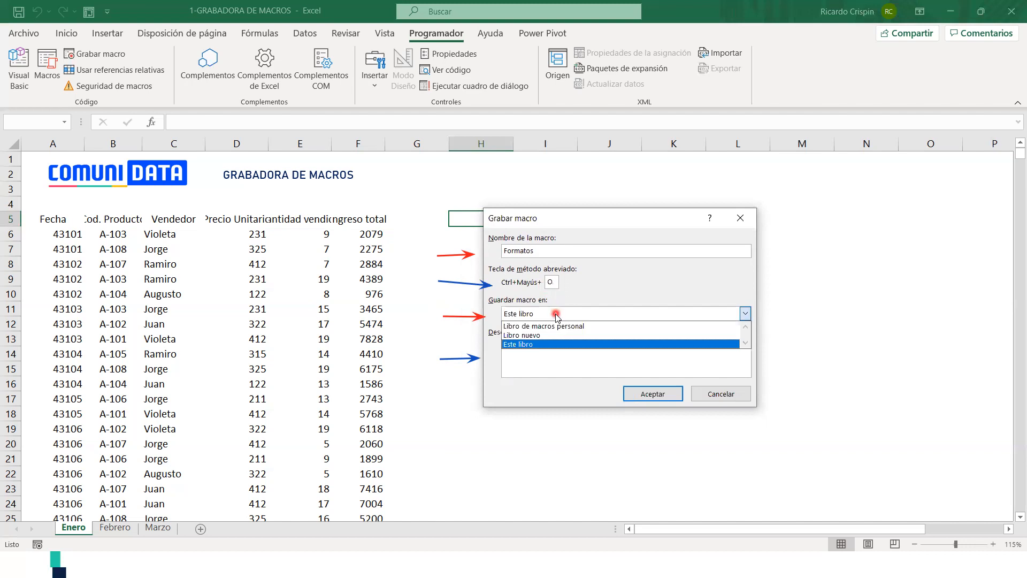
click(564, 332)
click(569, 314)
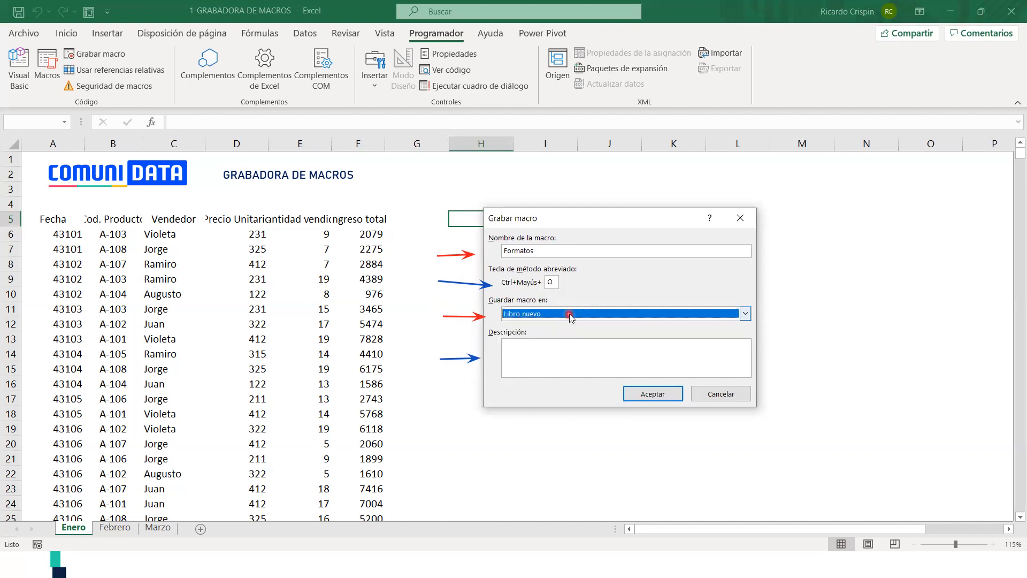
click(543, 323)
click(544, 315)
click(545, 326)
click(548, 318)
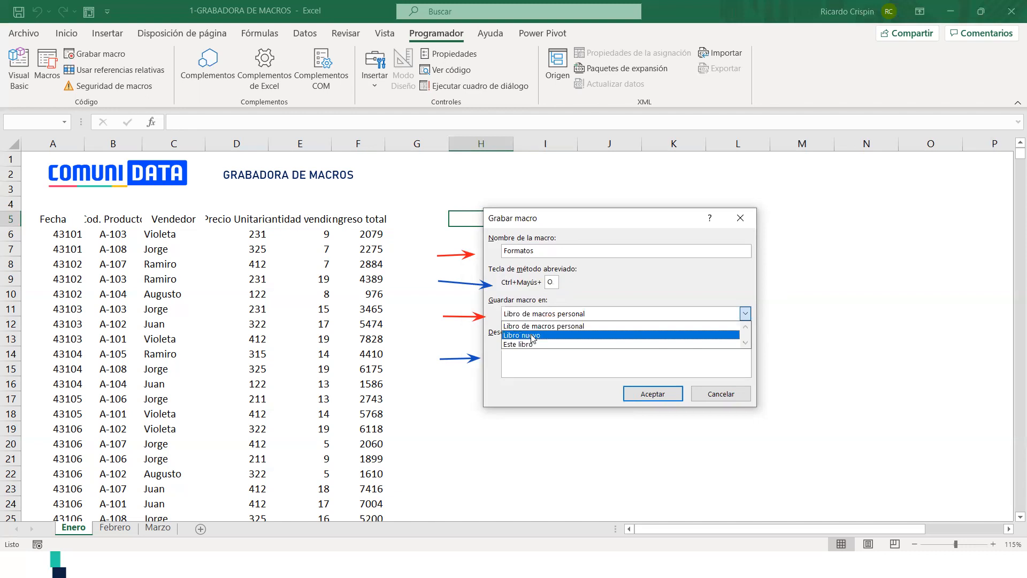
click(589, 288)
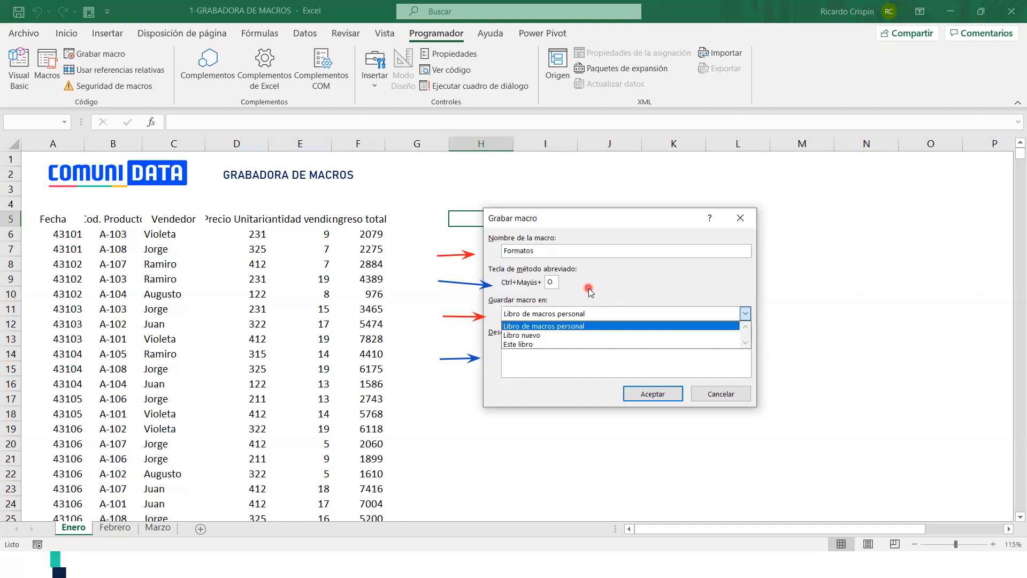
click(518, 344)
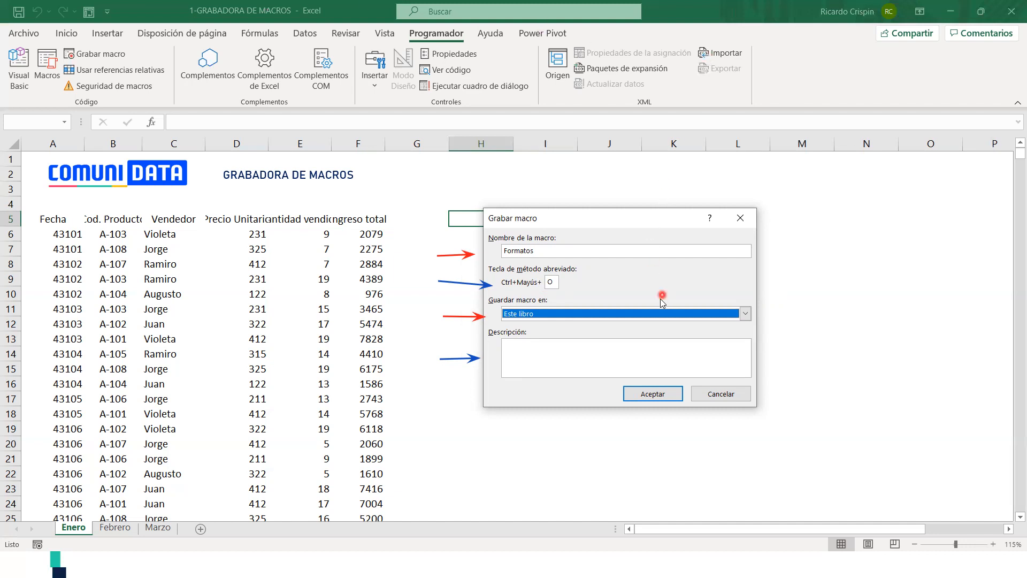
click(642, 314)
click(636, 327)
click(629, 314)
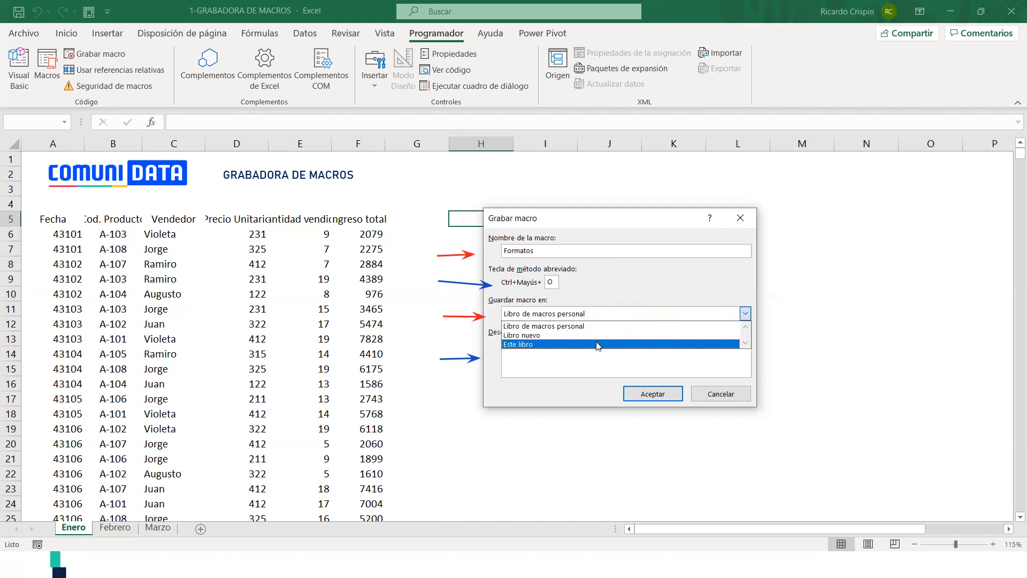
click(597, 343)
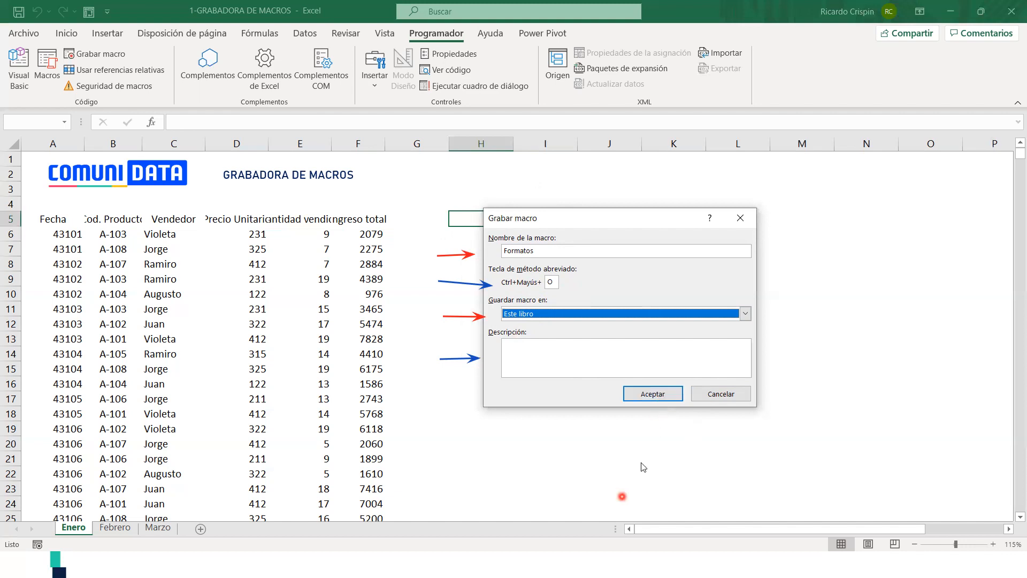
Accept the Formatos macro settings and start recording
mouse_move(440, 247)
mouse_down()
mouse_move(475, 358)
mouse_move(544, 386)
mouse_up()
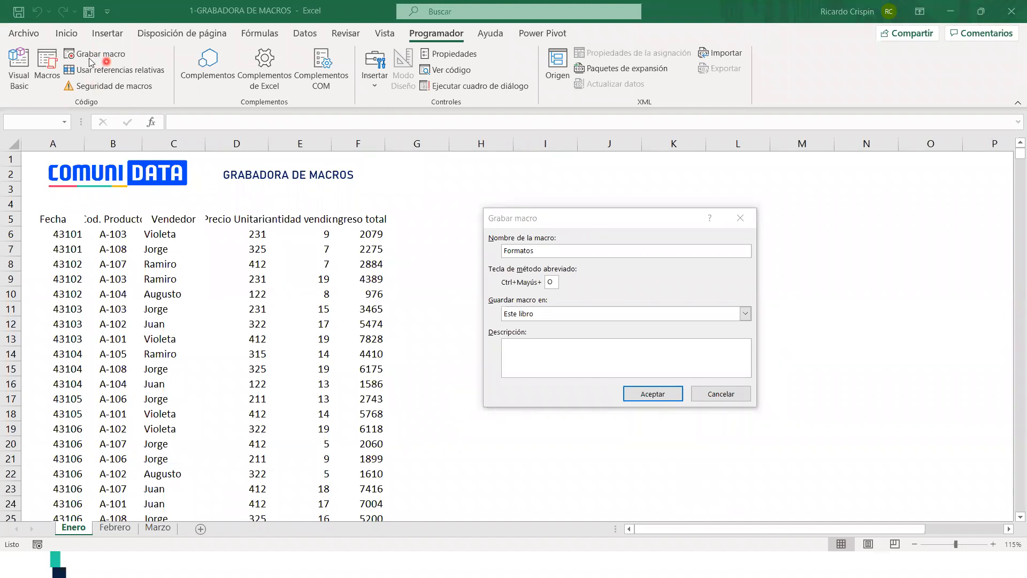
click(649, 233)
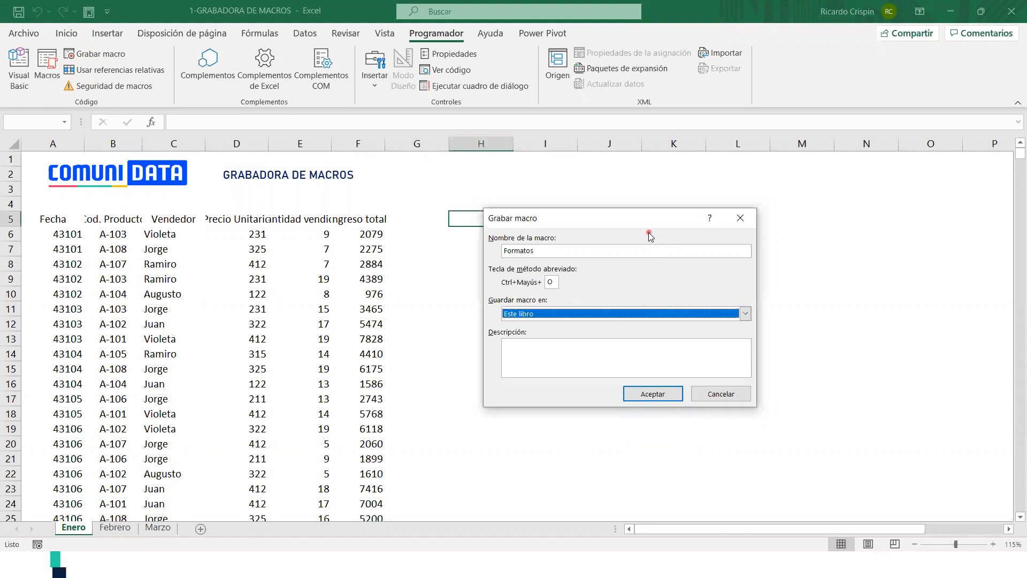
click(668, 395)
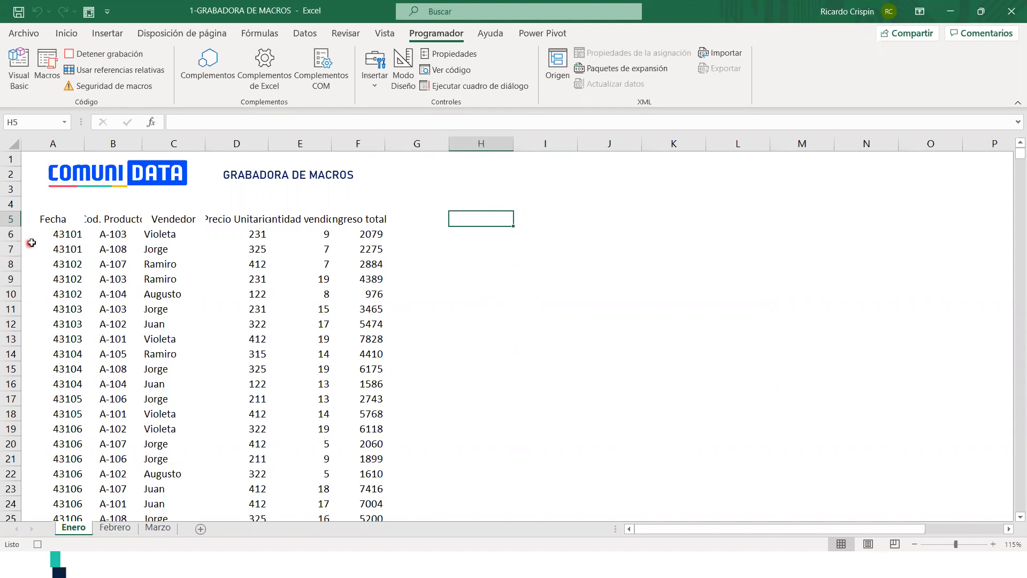
click(56, 231)
click(66, 215)
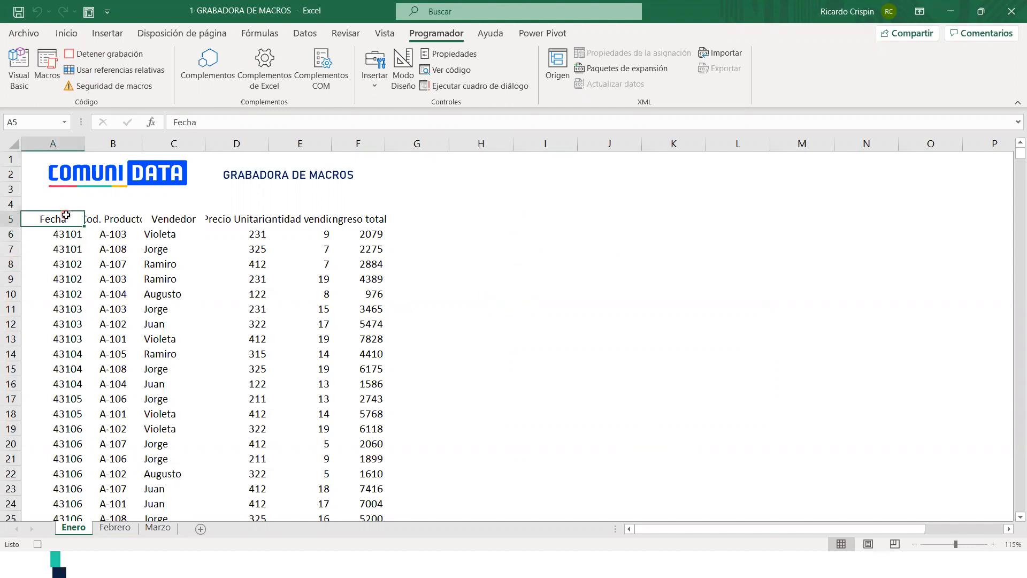
key(ctrl+shift+Right)
key(ctrl+shift+Down)
scroll(80, 192, up, 6)
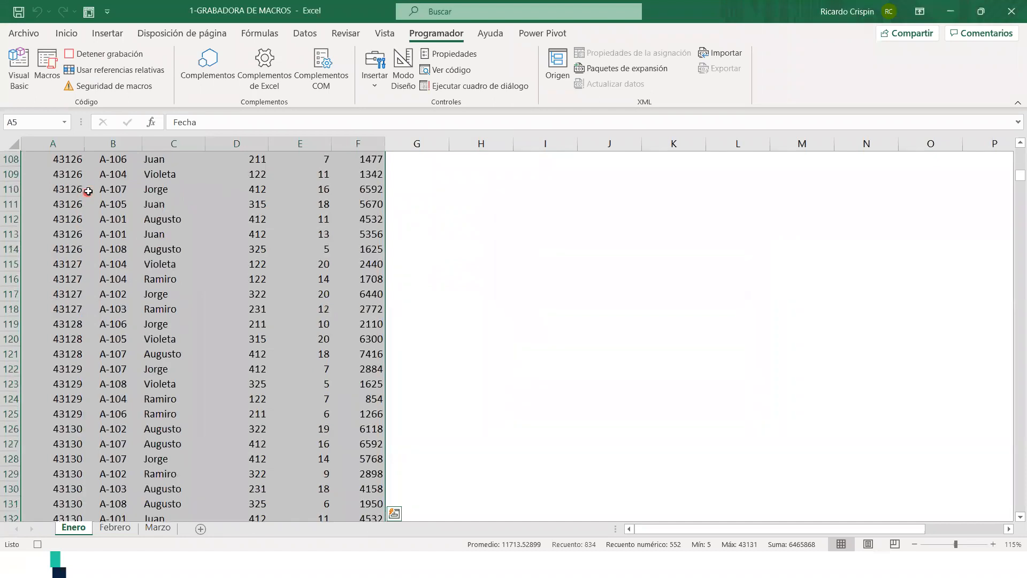
scroll(110, 172, up, 8)
Format the Fecha column from its header in A5 down to the last record as Fecha corta
click(111, 192)
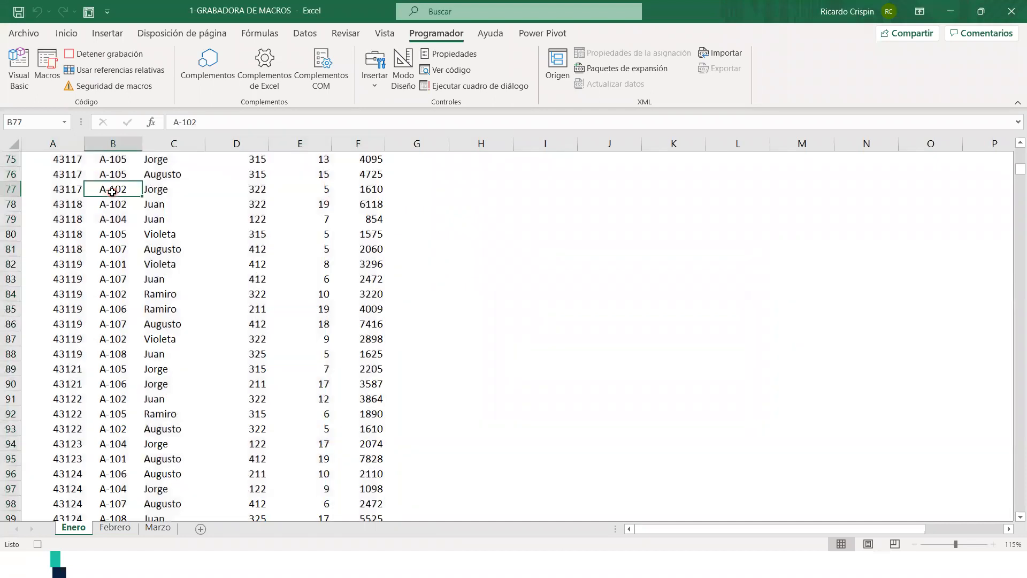
key(ctrl+Up)
key(ctrl+Left)
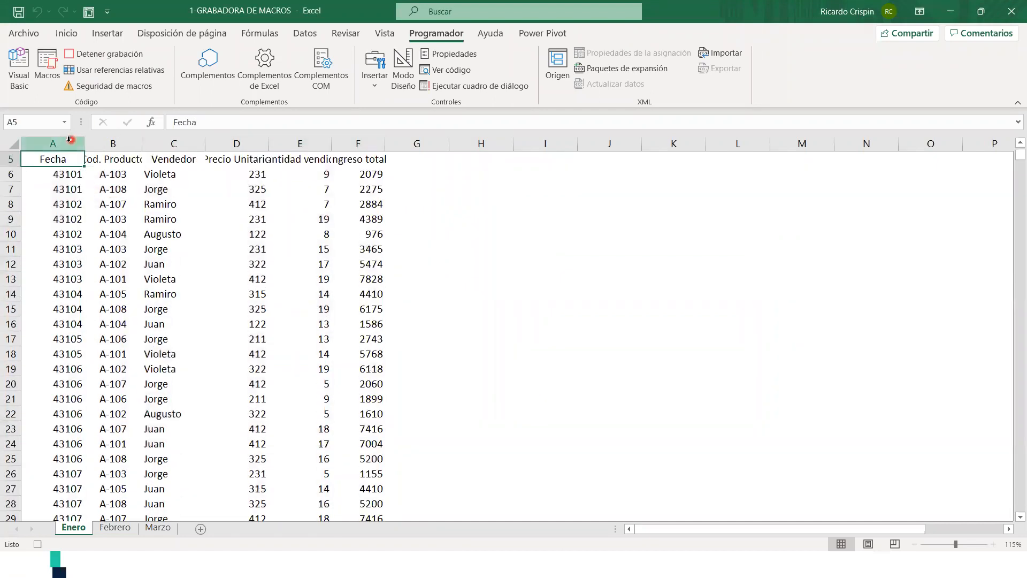
key(ctrl+shift+Down)
click(67, 33)
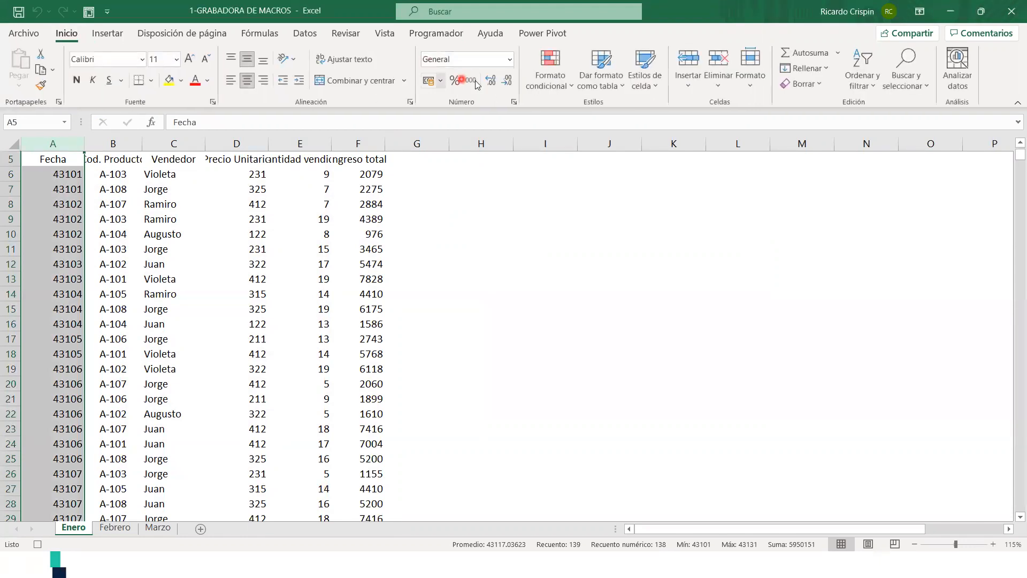
click(508, 59)
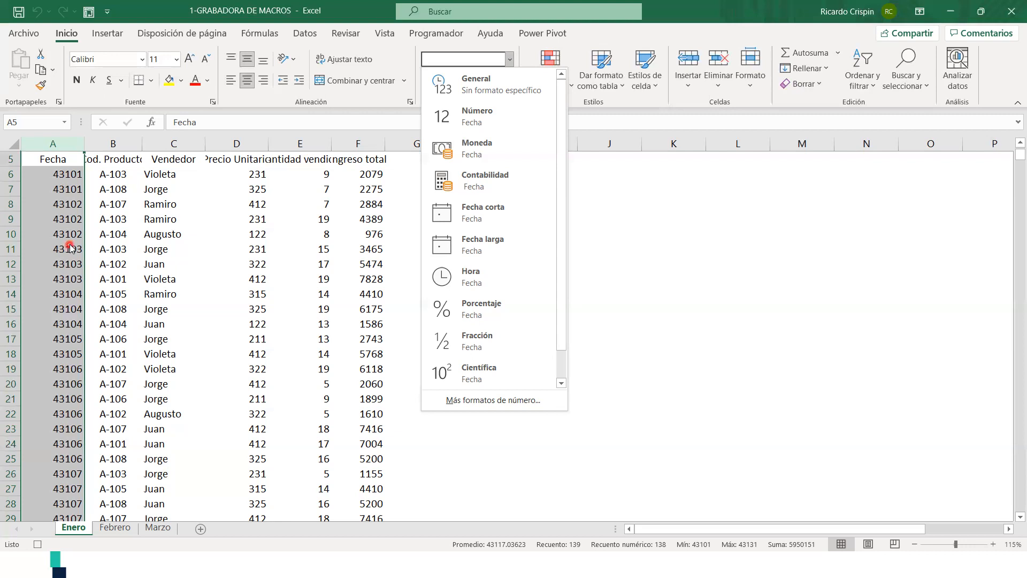
click(496, 223)
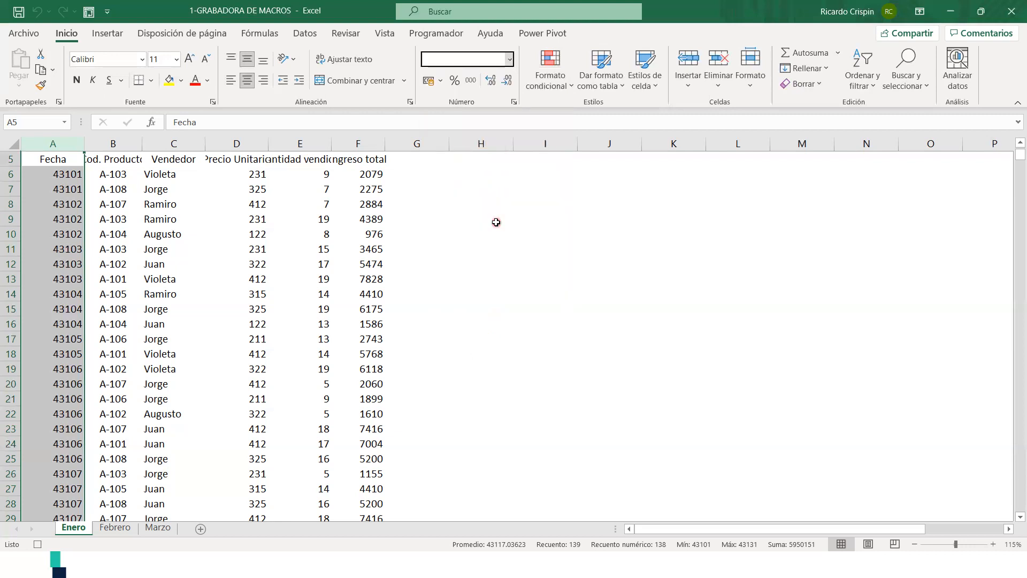
click(51, 219)
scroll(135, 178, up, 2)
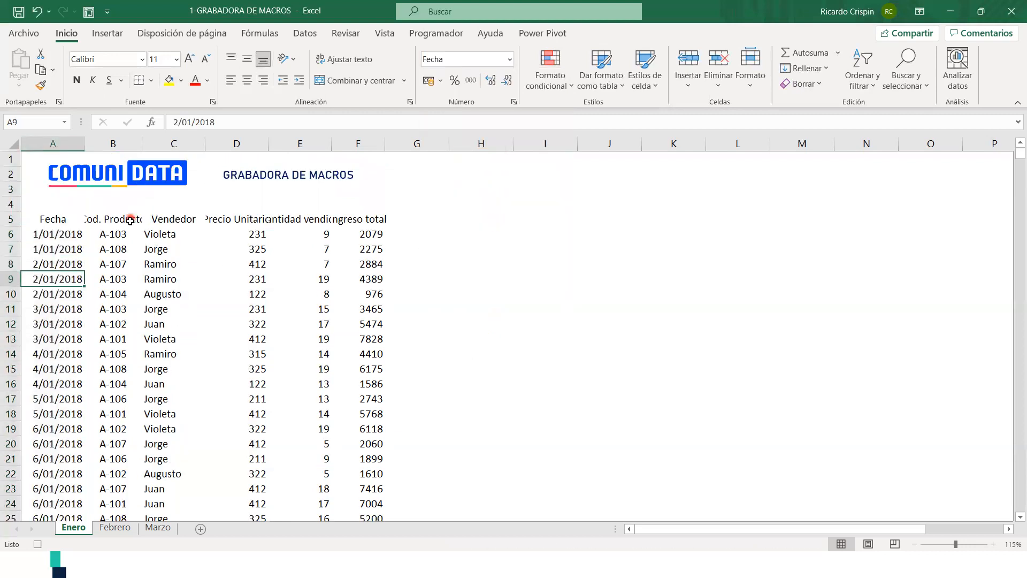
Center the contents of the product code and Vendedor columns, B and C, horizontally
drag(113, 144, 176, 143)
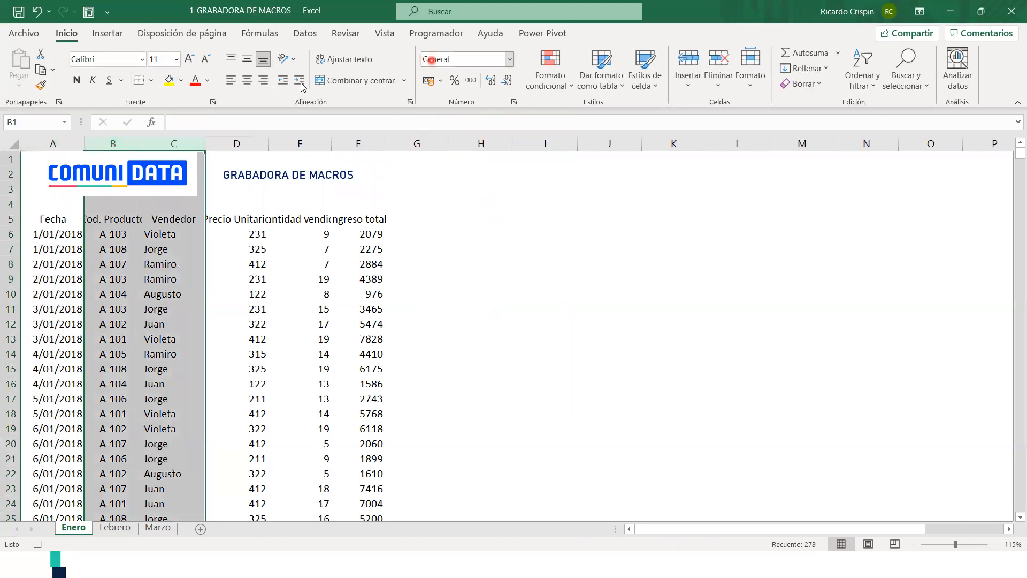
click(247, 80)
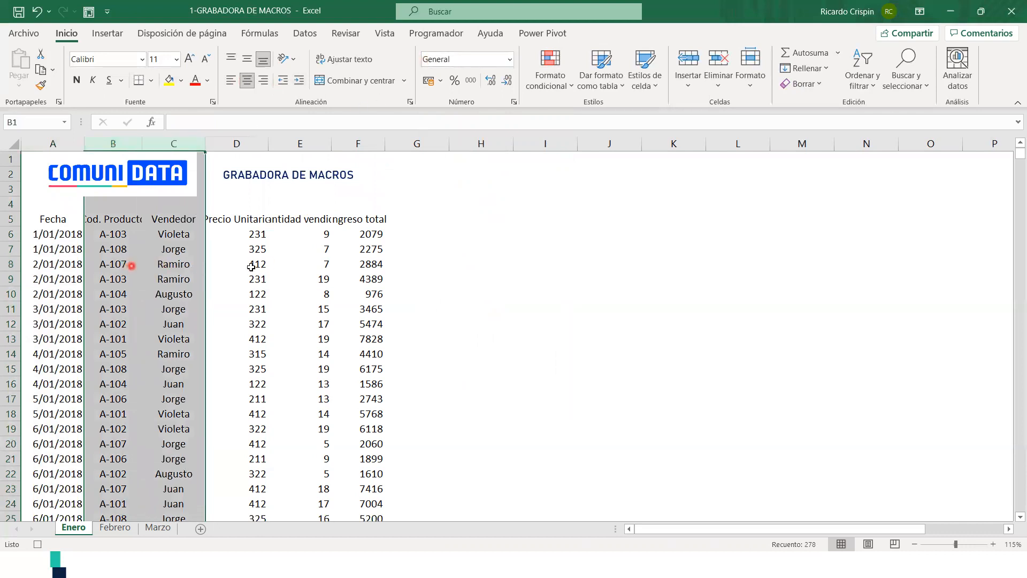
click(247, 231)
Apply the accounting currency format (S/) to the unit price column D and the thousands separator style to the quantity sold column E
click(240, 144)
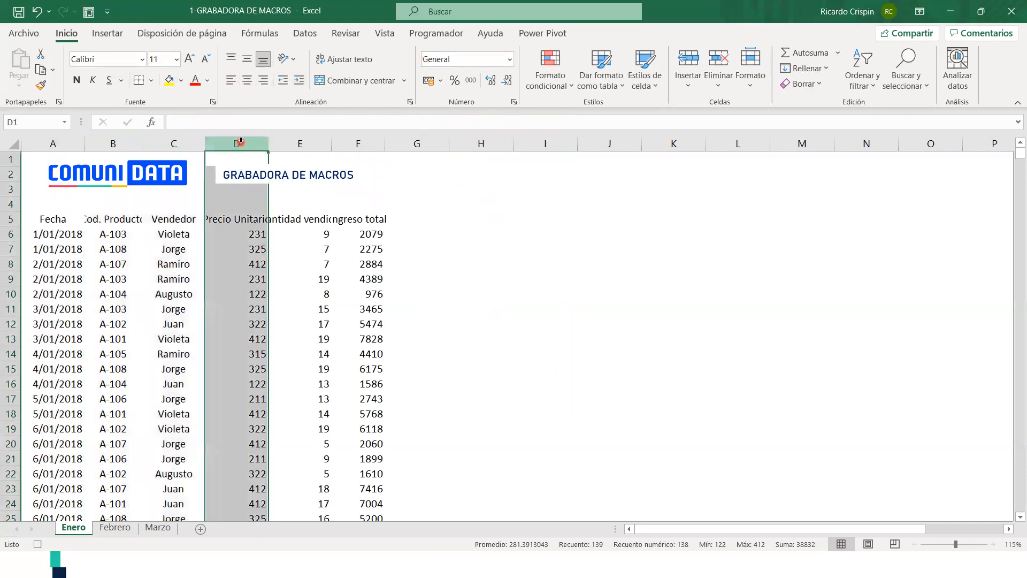
click(431, 81)
click(311, 143)
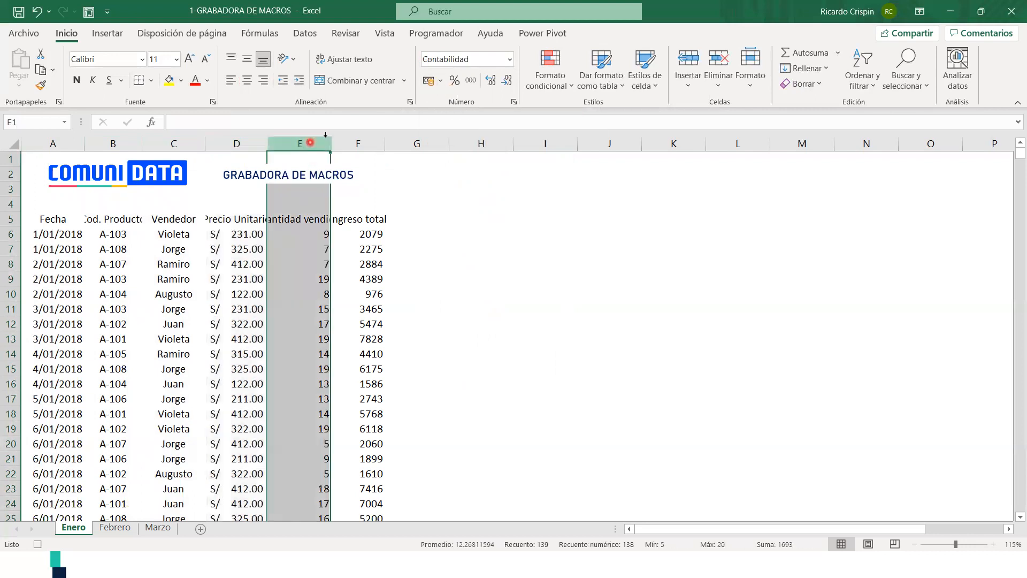
click(471, 81)
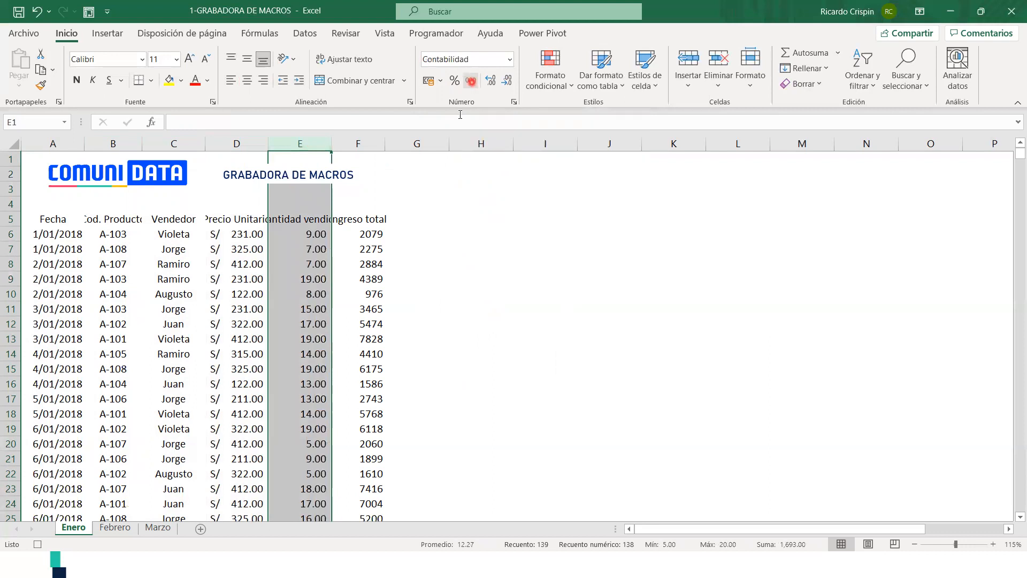
click(302, 233)
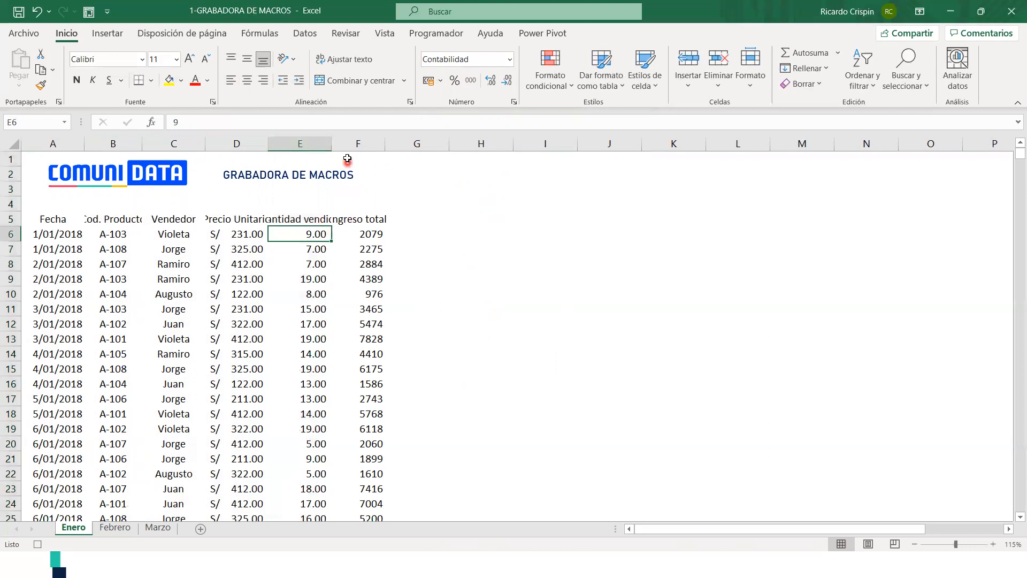
Apply the accounting currency format (S/) to the Ingreso total column F
click(347, 144)
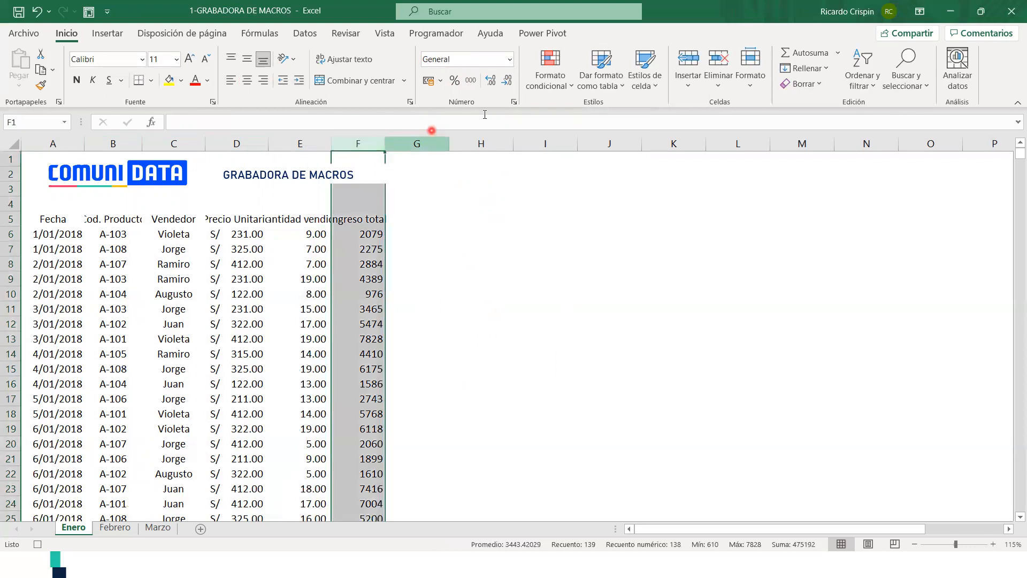
click(429, 84)
click(346, 247)
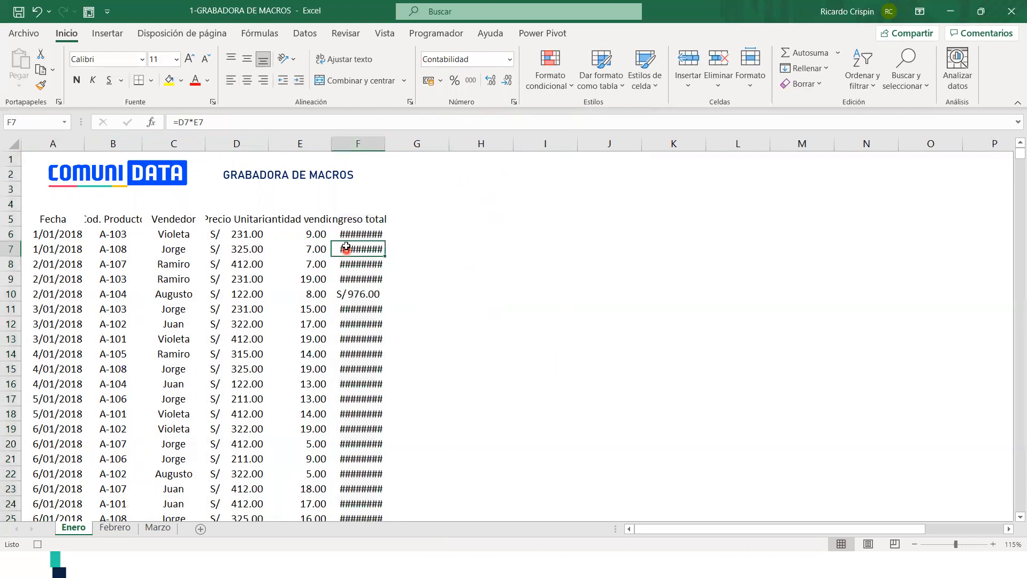
click(366, 234)
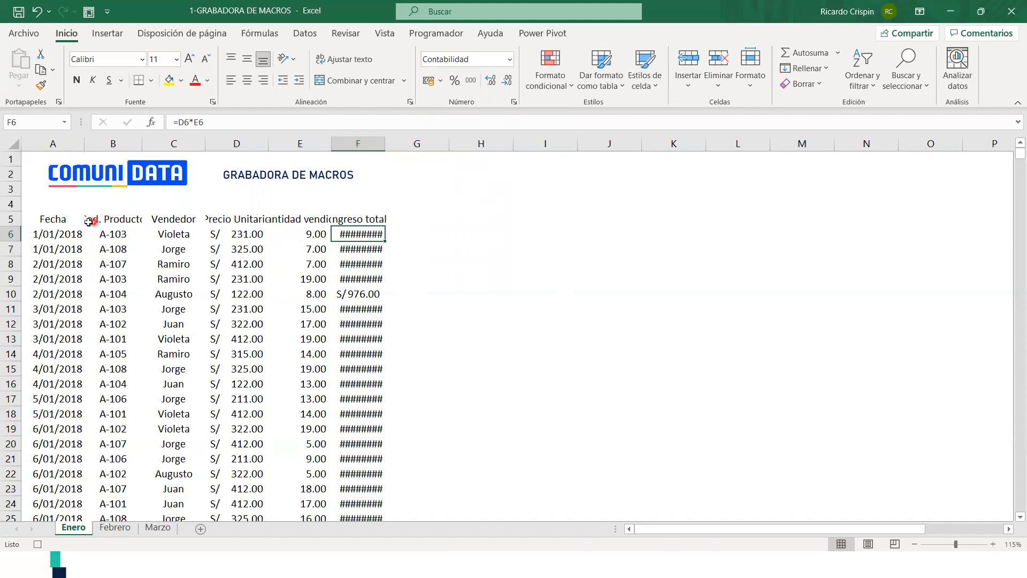
Format the header row A5:F5 with a dark blue fill and bold, white, centered text
click(67, 219)
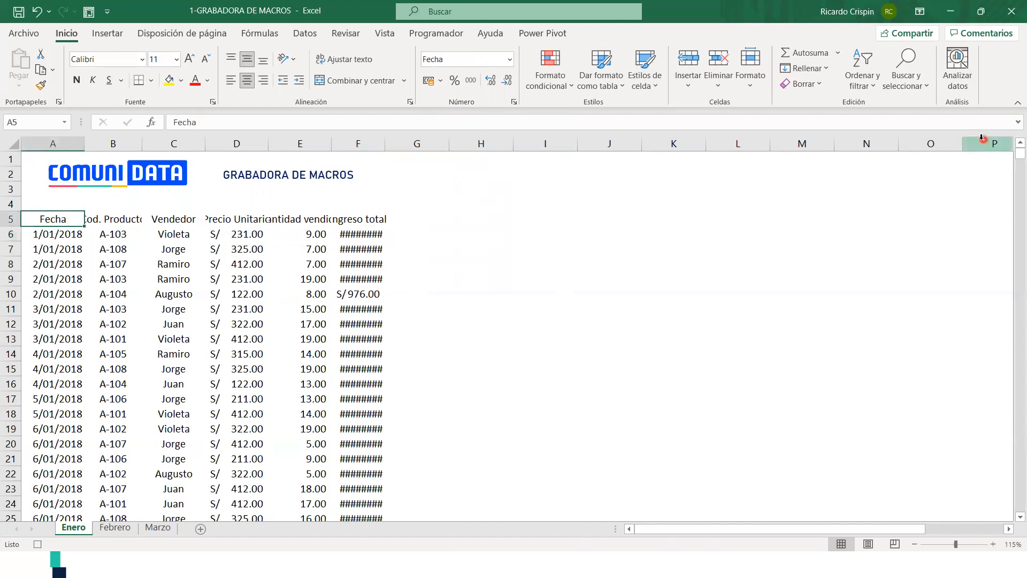
key(ctrl+shift+Right)
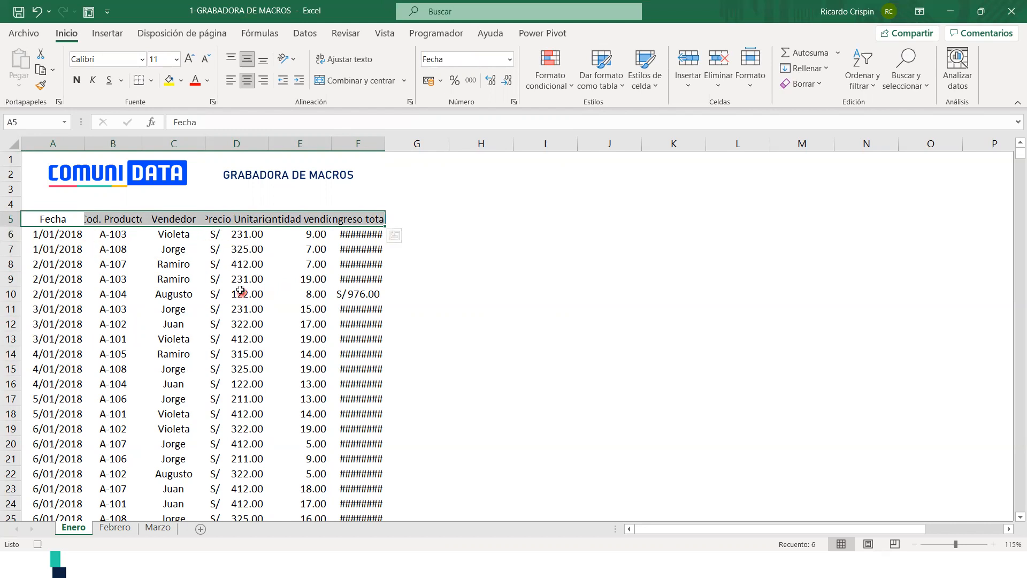
click(181, 80)
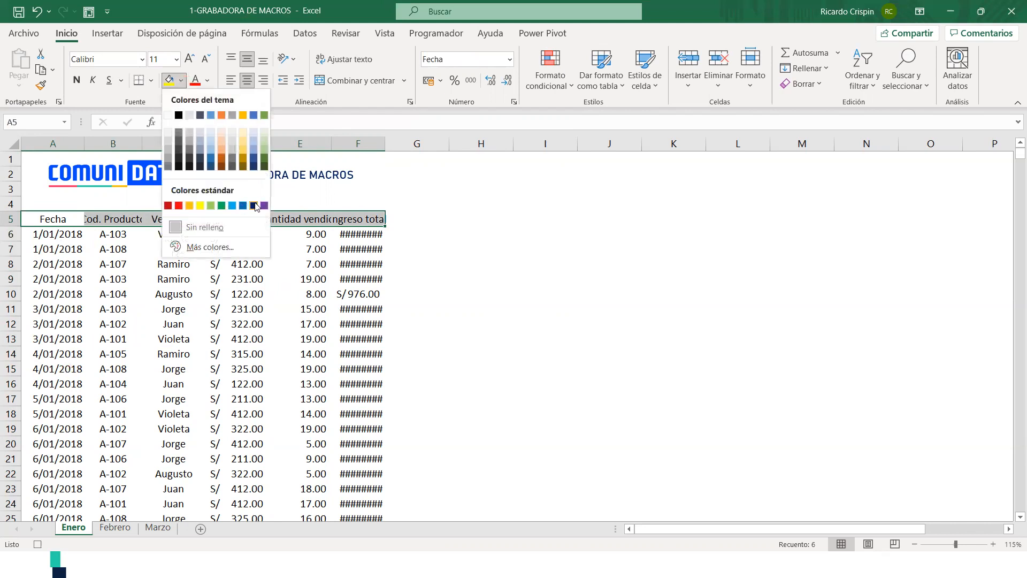
click(255, 206)
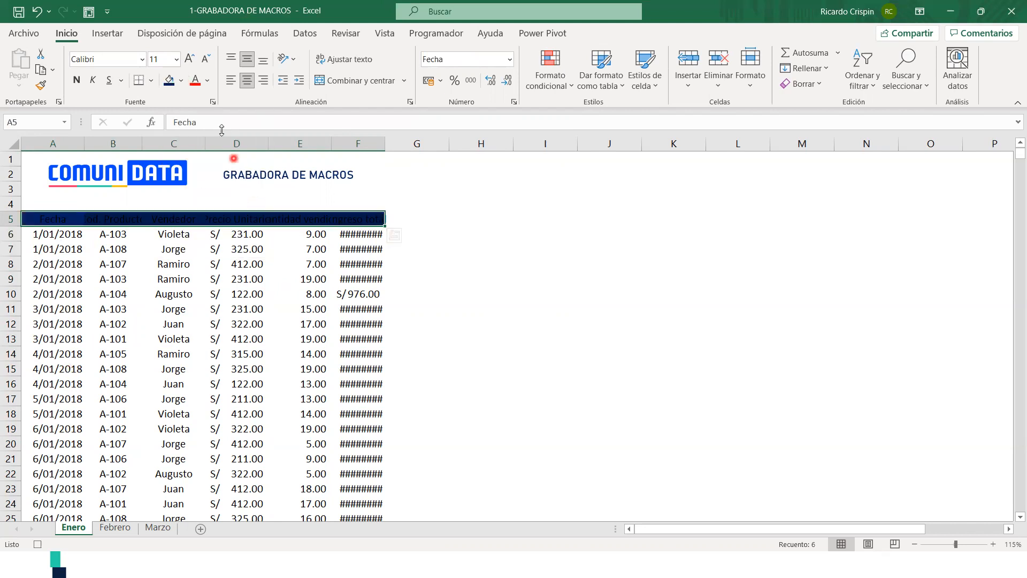
click(209, 79)
click(197, 131)
click(79, 81)
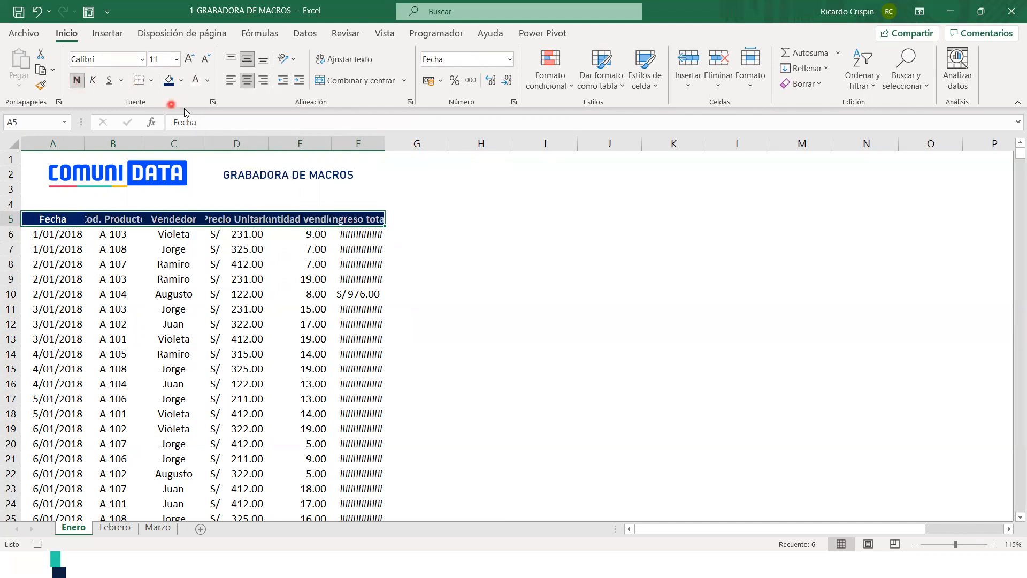
click(247, 81)
click(248, 247)
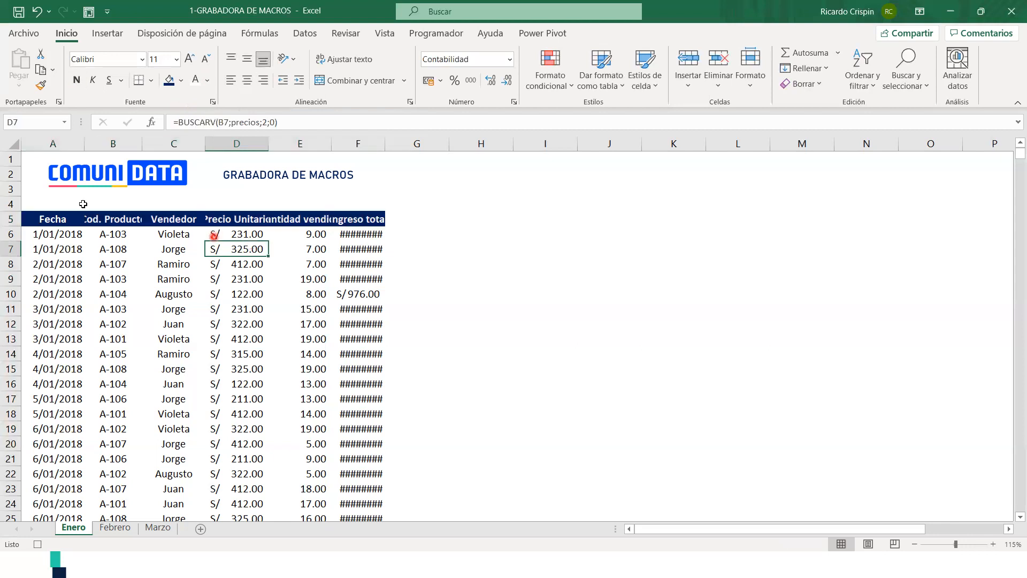
Try to fit the widths of columns A to F to their contents all at once
drag(54, 144, 376, 135)
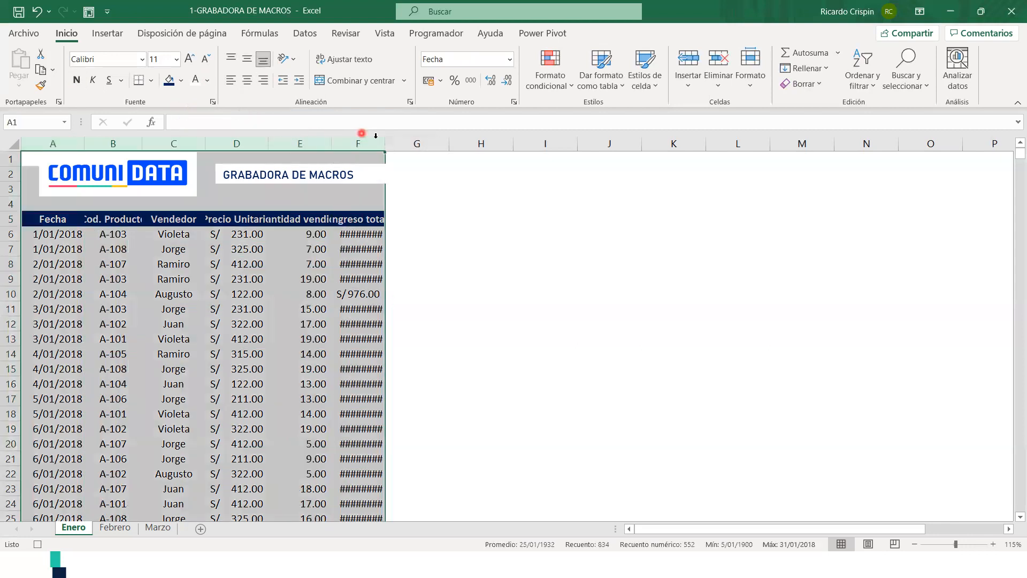
double_click(388, 142)
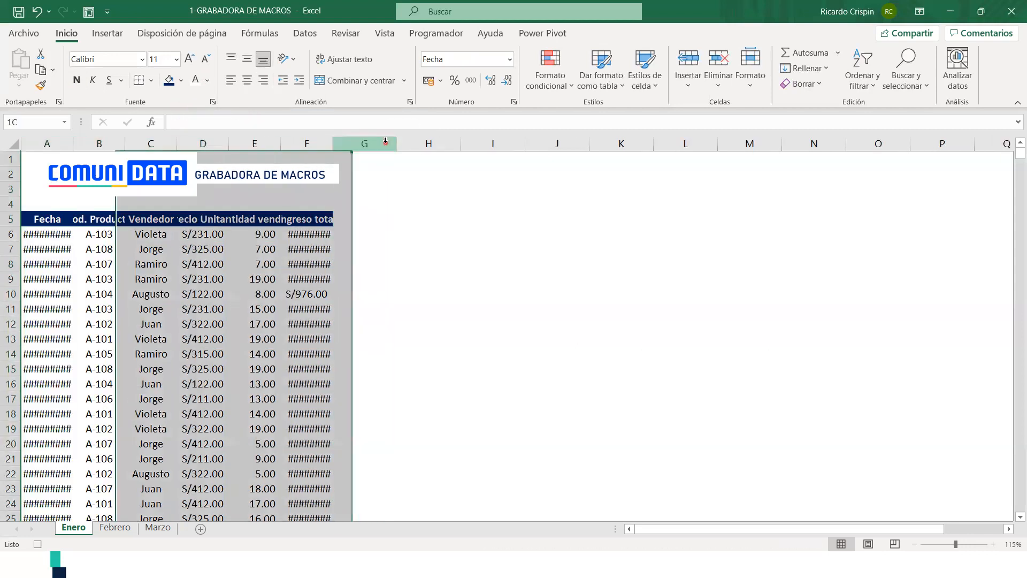
click(388, 141)
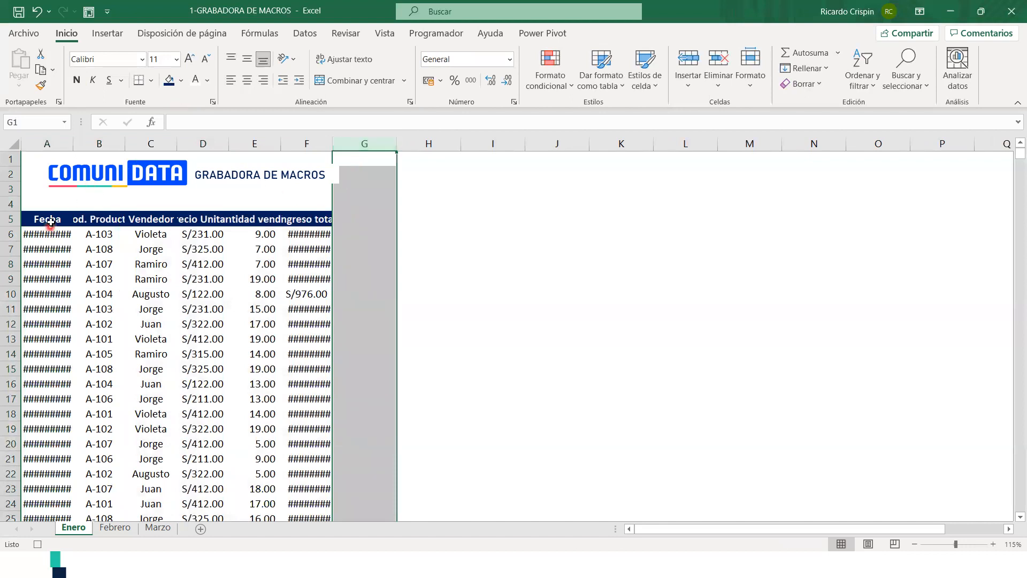
Widen columns A to F so that every header and amount fits, including the Cod. Producto header in column B
drag(73, 143, 273, 145)
click(219, 143)
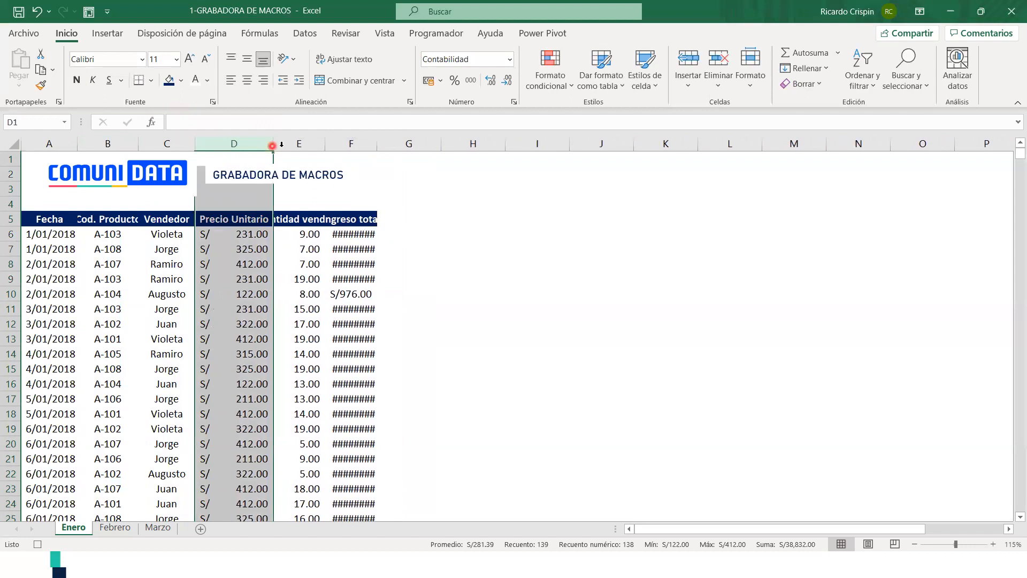
click(299, 143)
drag(322, 143, 432, 145)
click(402, 143)
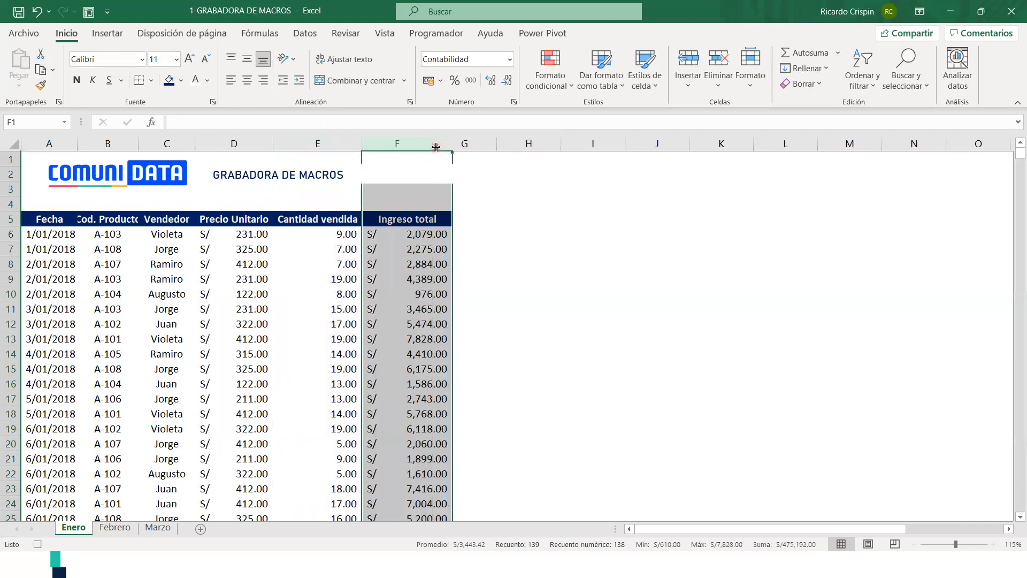
click(509, 262)
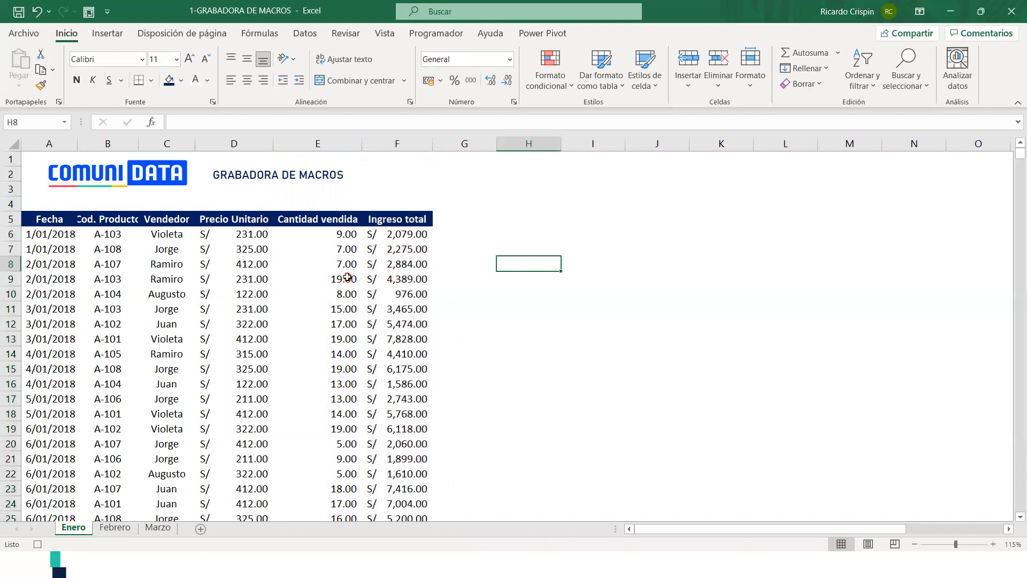
drag(144, 143, 151, 143)
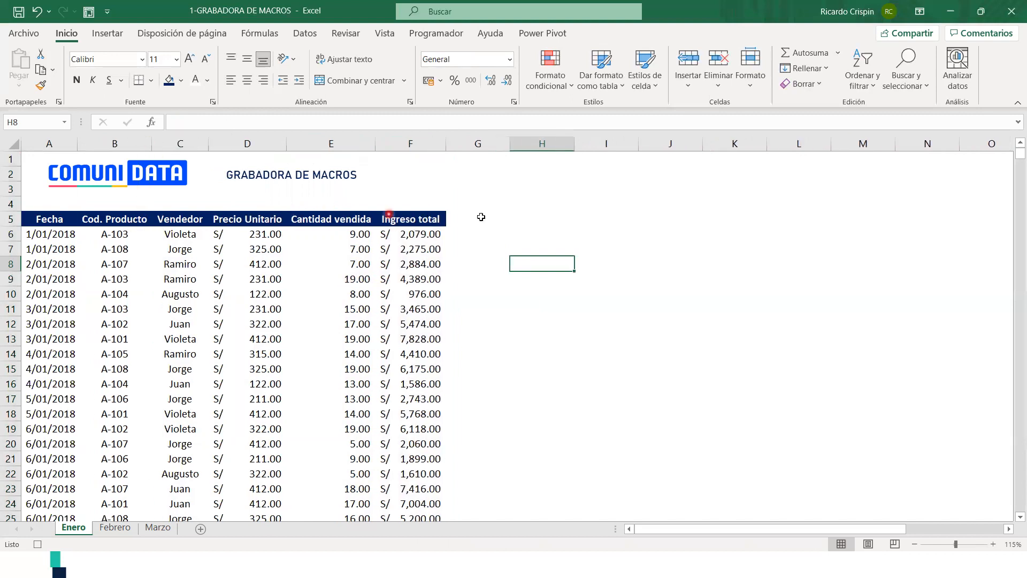
Check the records down to the last row and auto-fit the Fecha column A to its longest date
scroll(347, 258, down, 8)
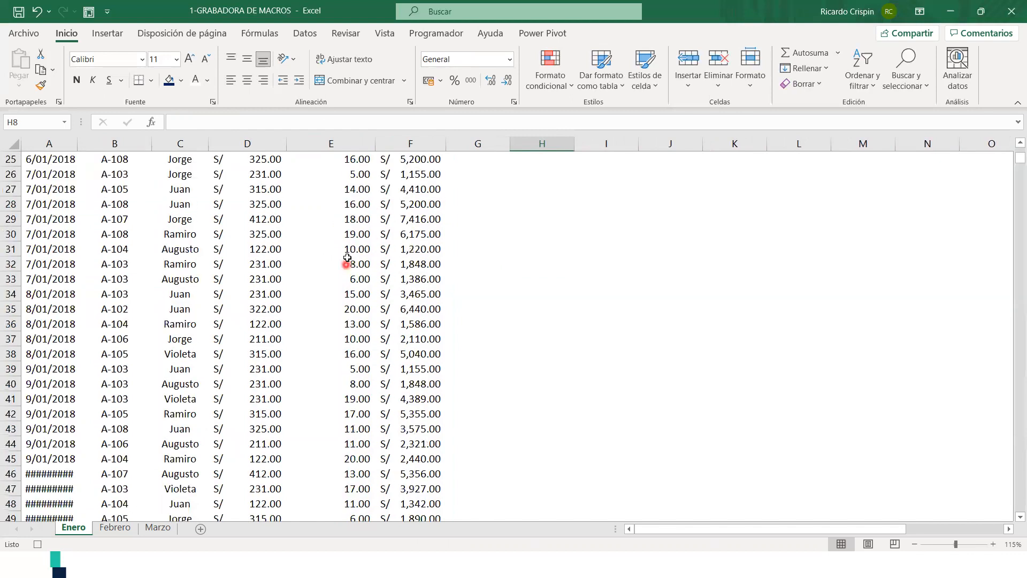
scroll(374, 246, down, 20)
scroll(241, 219, up, 15)
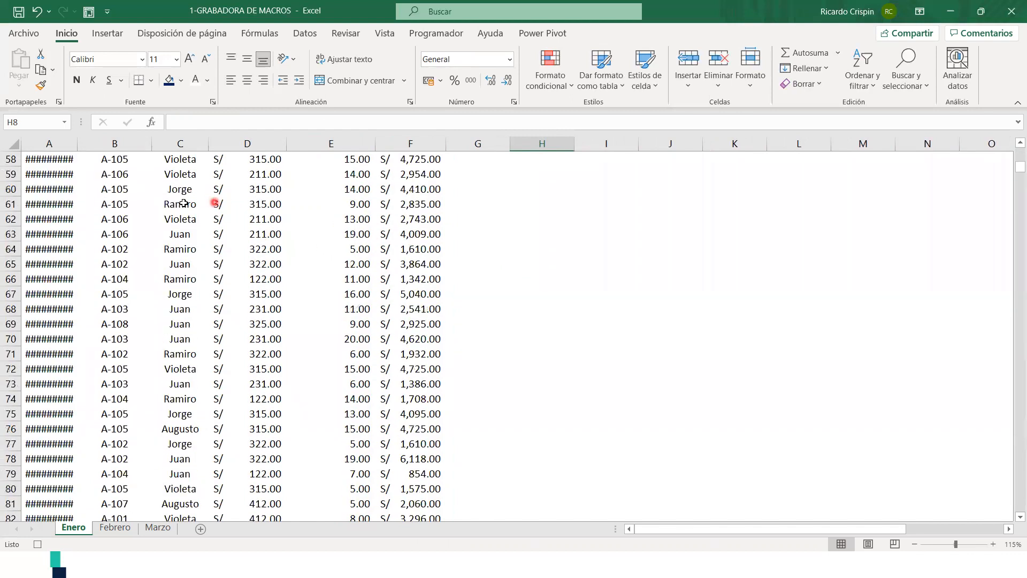
scroll(183, 203, up, 14)
double_click(77, 143)
scroll(158, 198, down, 20)
scroll(203, 231, up, 3)
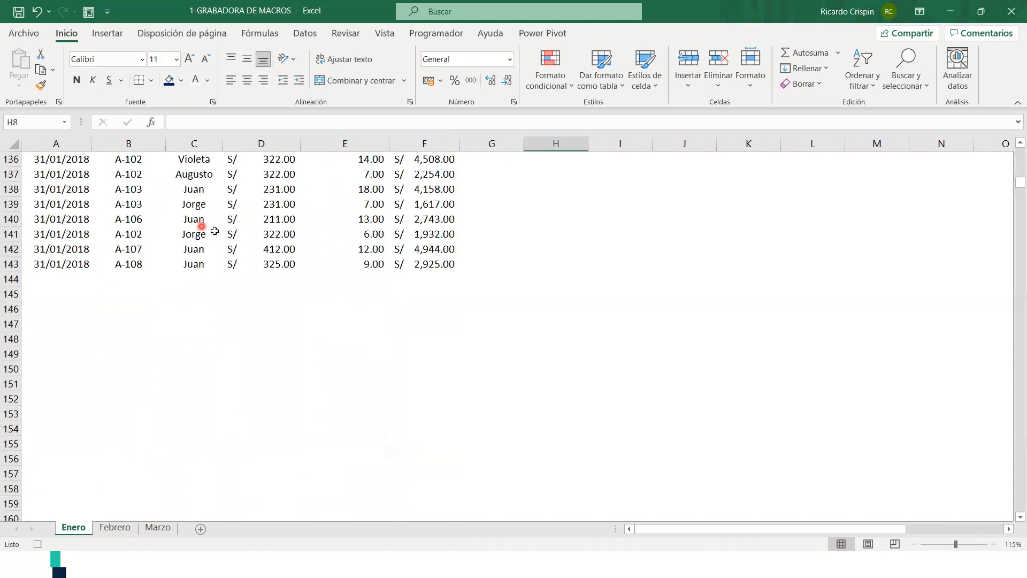
scroll(215, 231, up, 20)
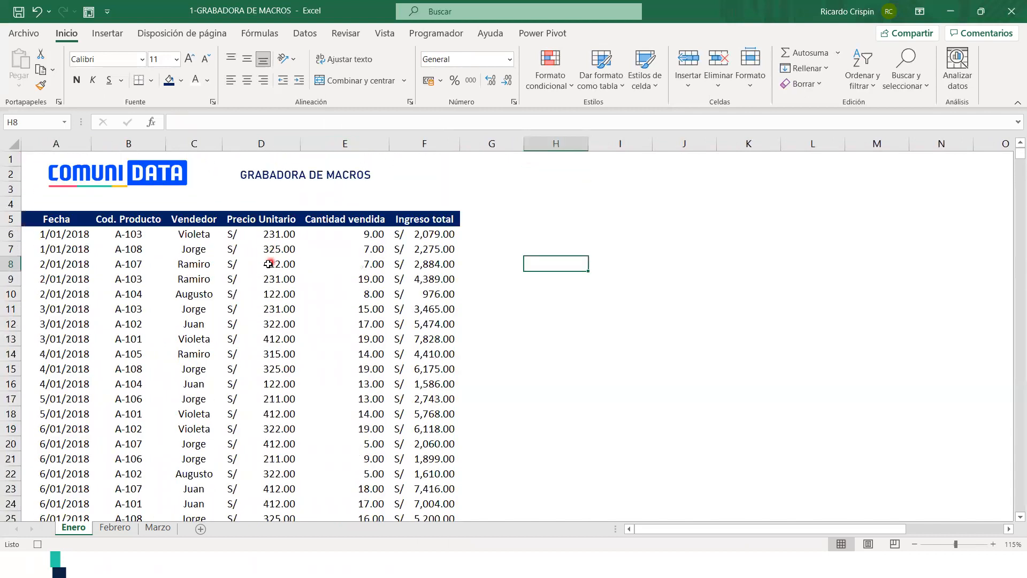
Select the Fecha header cell A5 and stop recording the macro
click(74, 220)
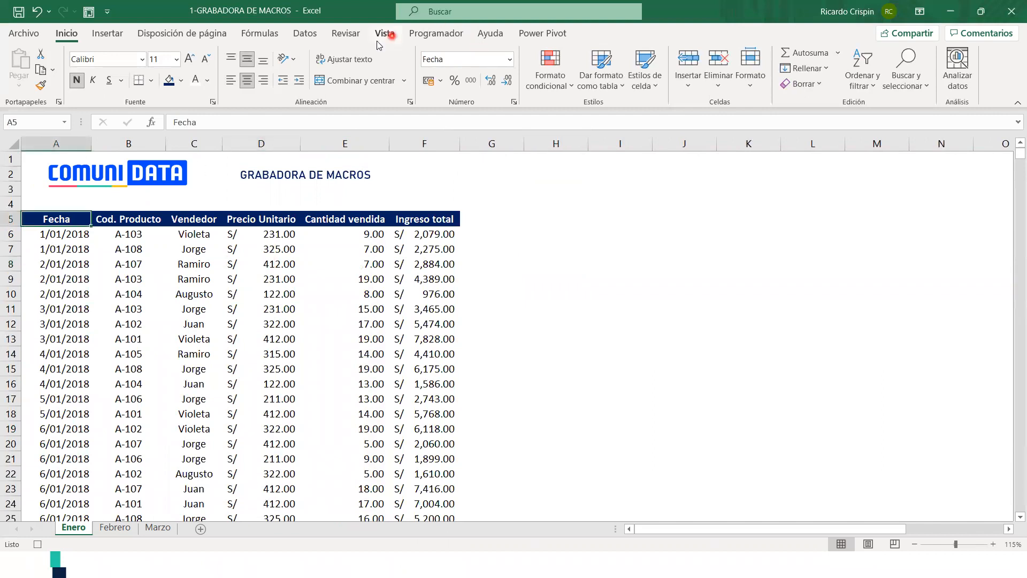
click(448, 35)
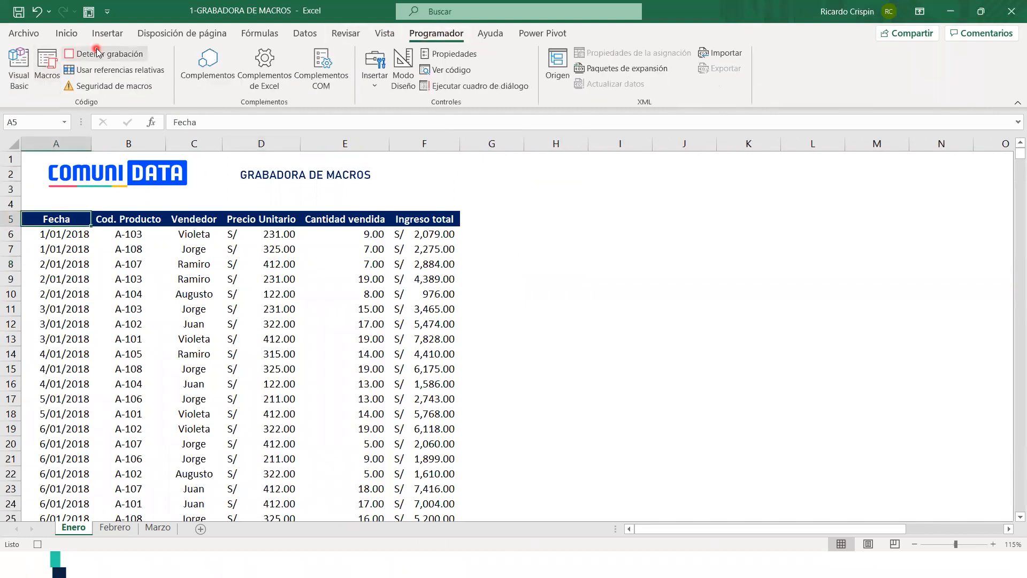
click(96, 52)
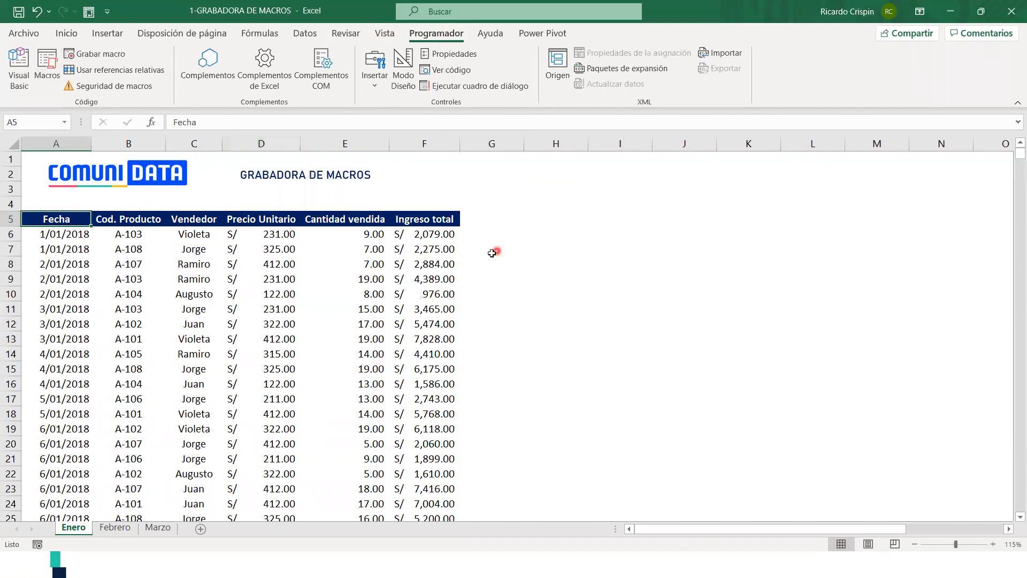
click(498, 237)
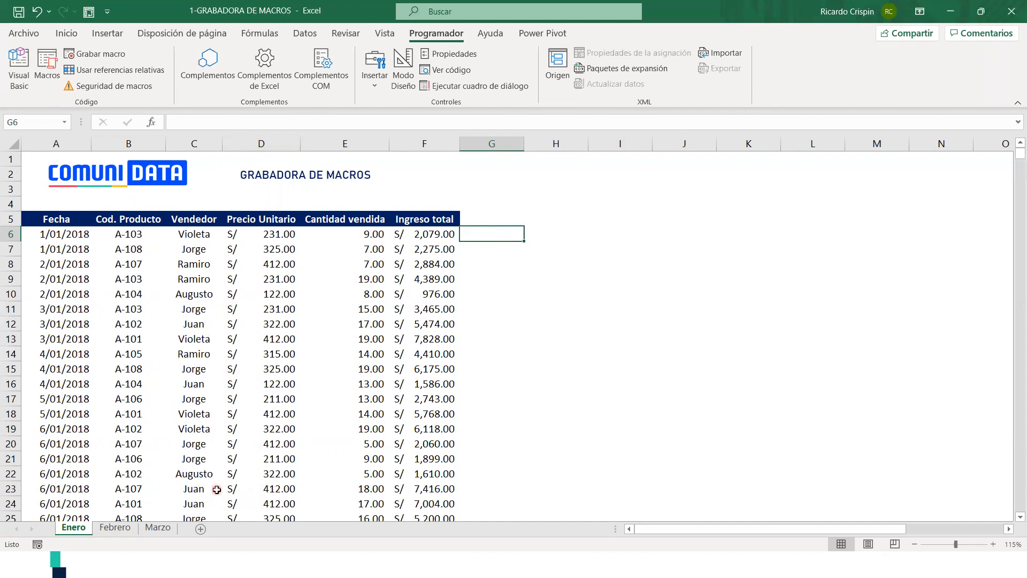
click(164, 514)
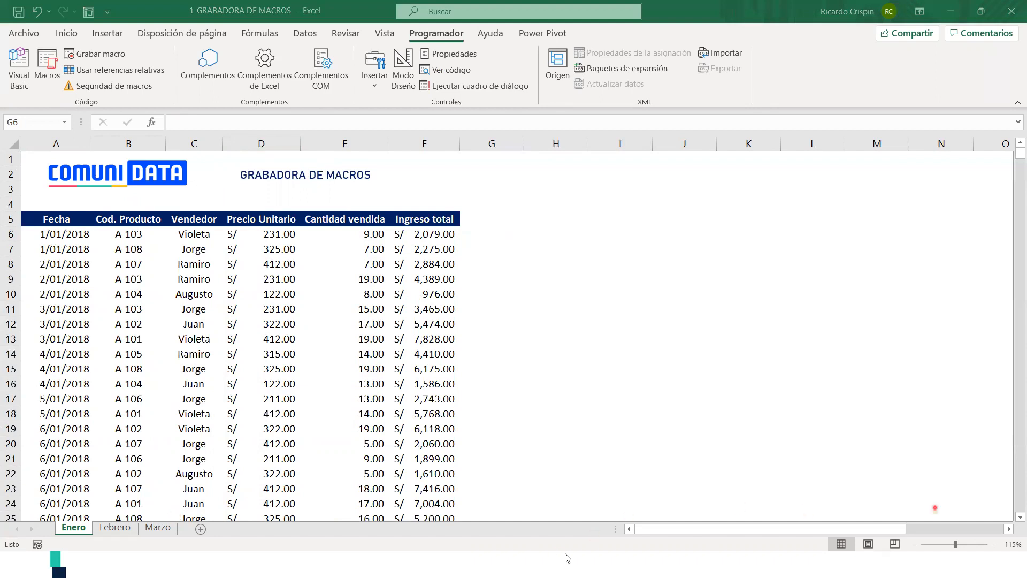
click(578, 312)
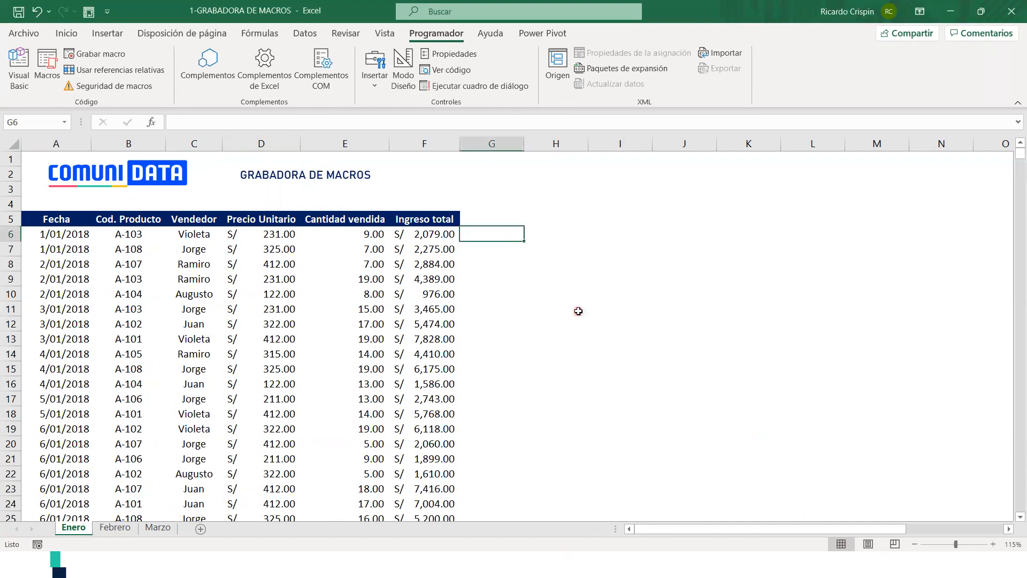
Make two copies of the Marzo sheet and place them at the end of the workbook
click(115, 528)
click(158, 527)
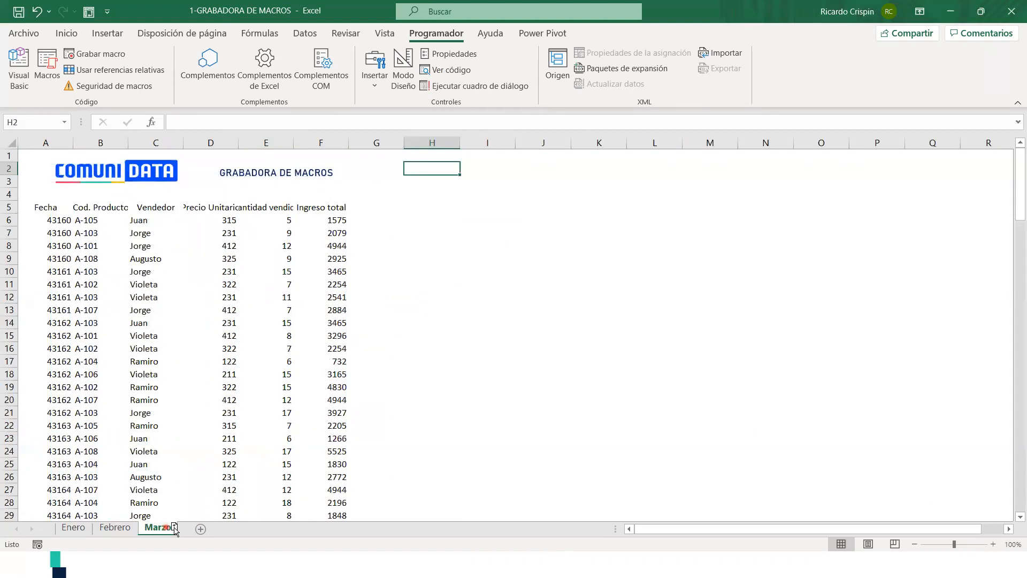
drag(187, 529, 243, 531)
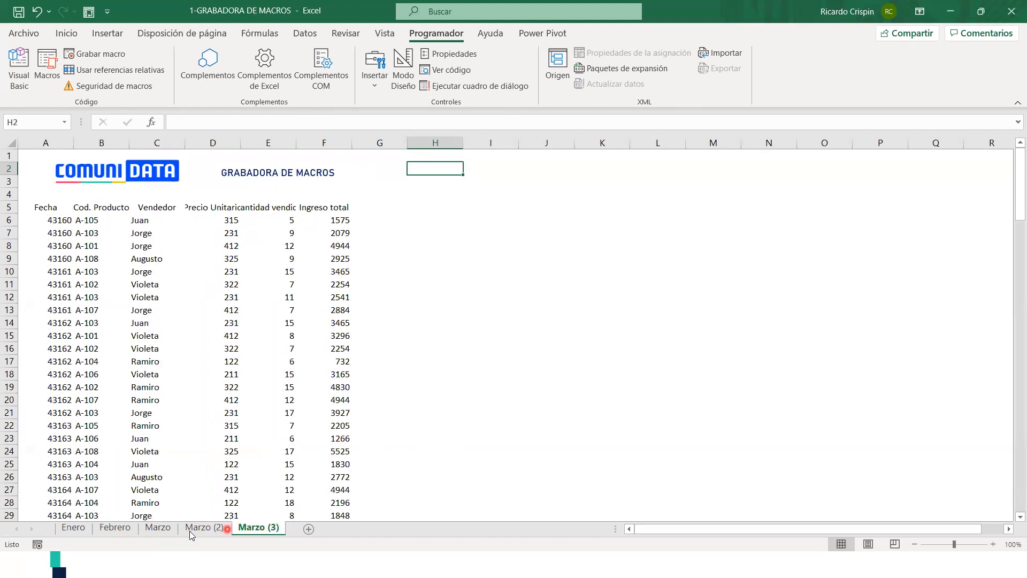
Look over the formatted Enero sheet against the unformatted Marzo sheet and its two copies
click(81, 528)
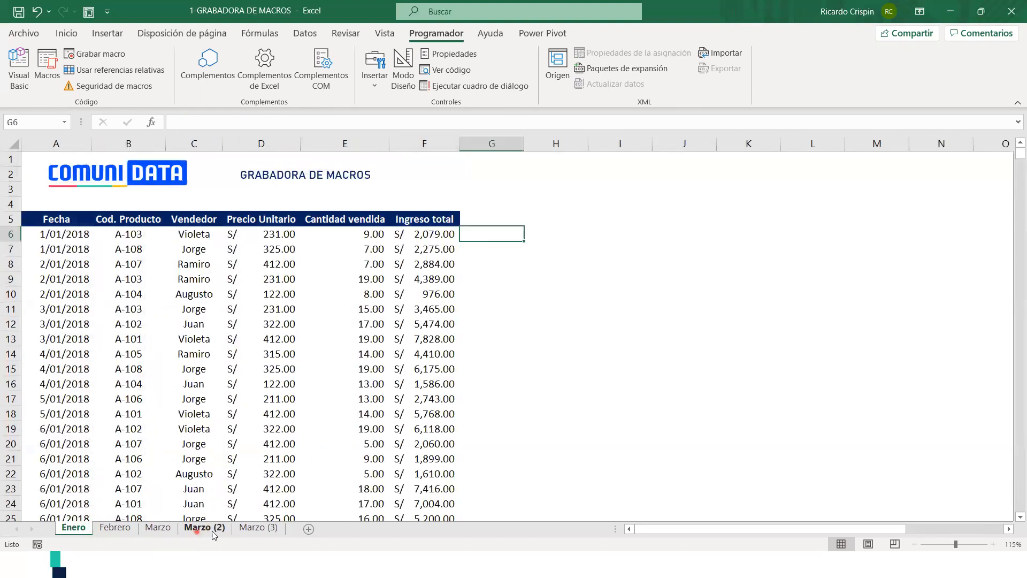
click(259, 528)
click(205, 528)
click(171, 529)
click(205, 528)
click(259, 528)
click(205, 529)
click(158, 529)
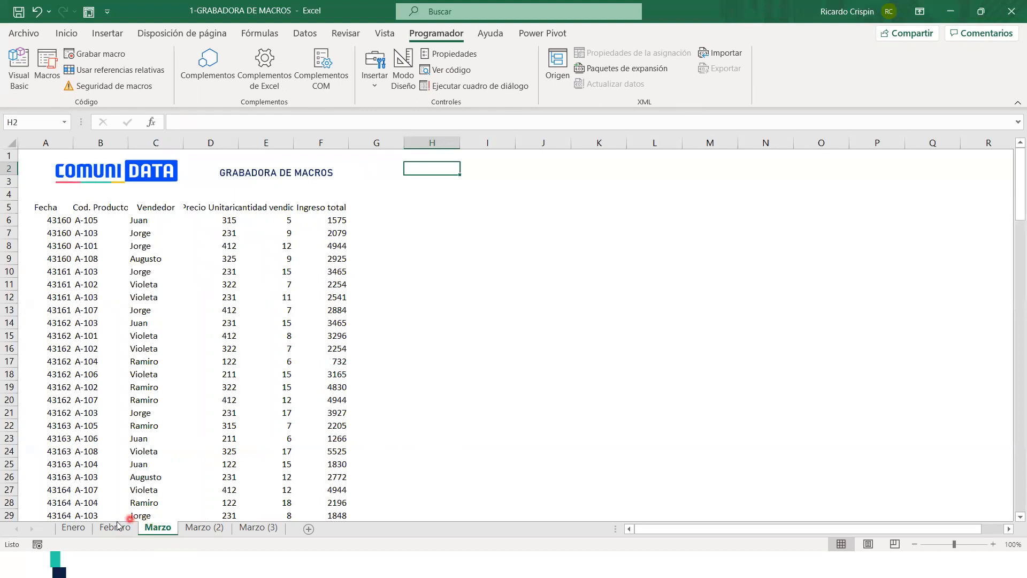
ctrl+click(257, 527)
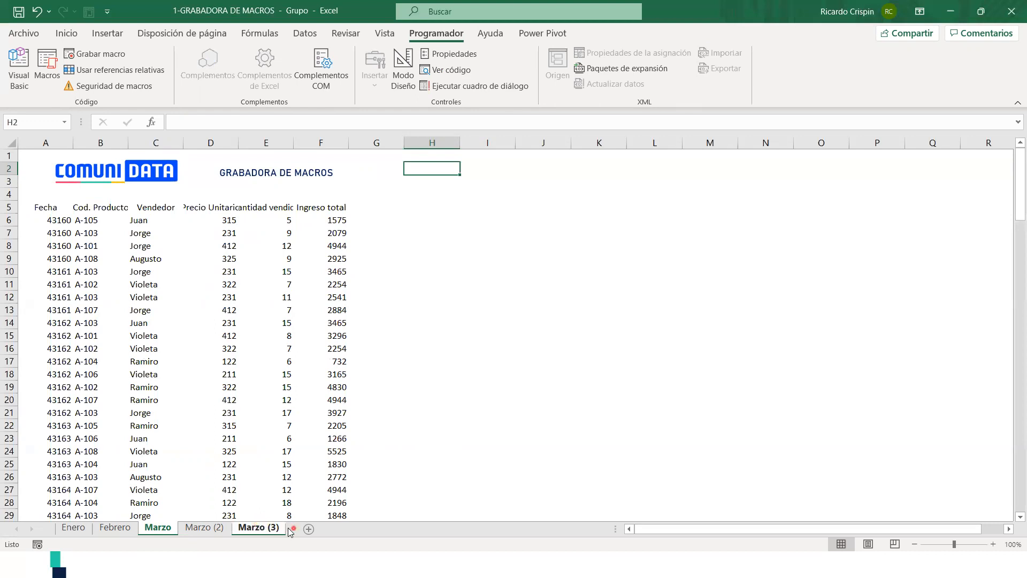
click(252, 527)
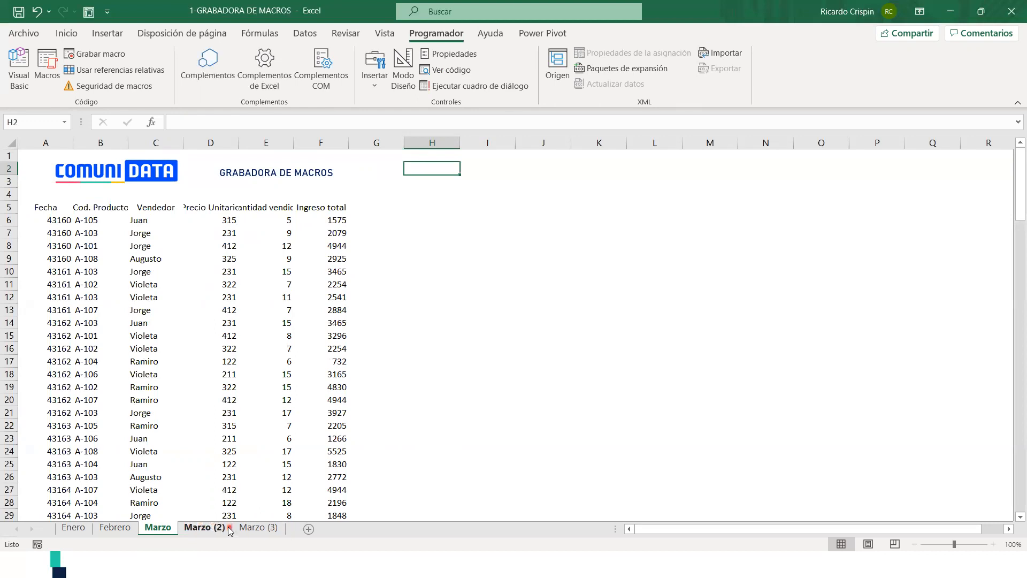
click(200, 525)
drag(208, 530, 246, 525)
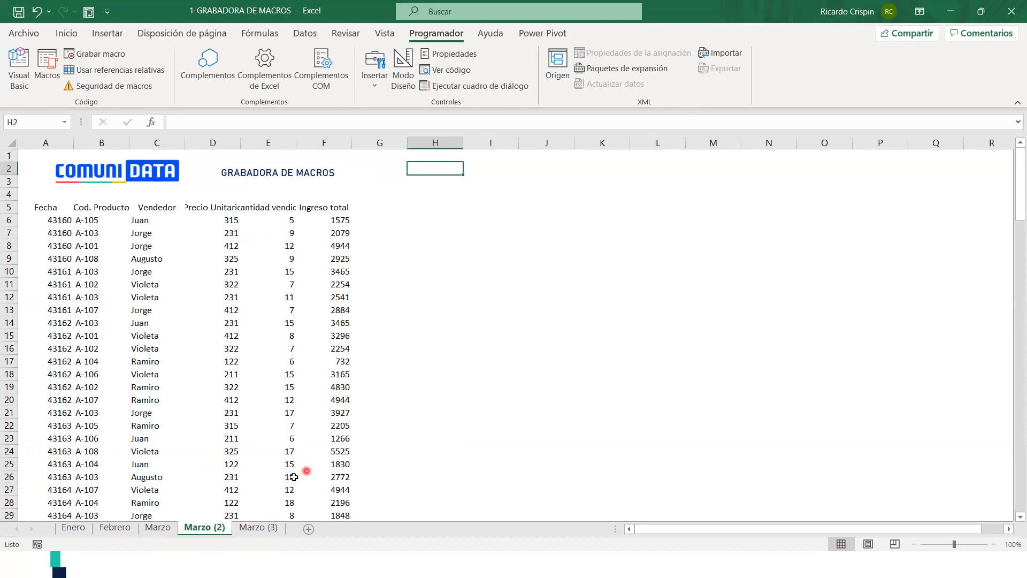
Beside the Febrero data, add a text box: "Primera forma de ejecutar una macro es a través del botón "Macros" que se encuentra en la pestaña "Programador""
click(113, 527)
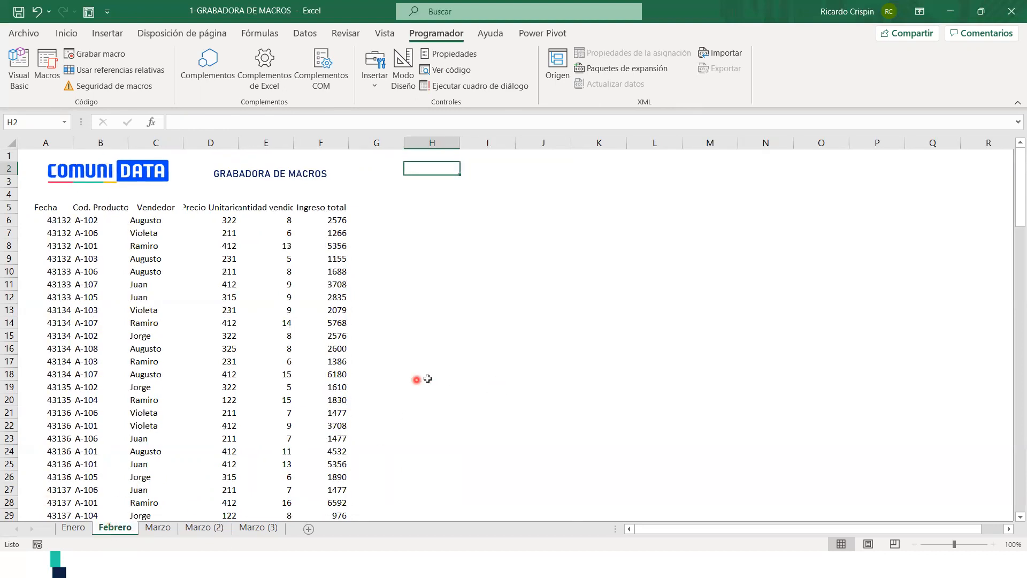
click(108, 32)
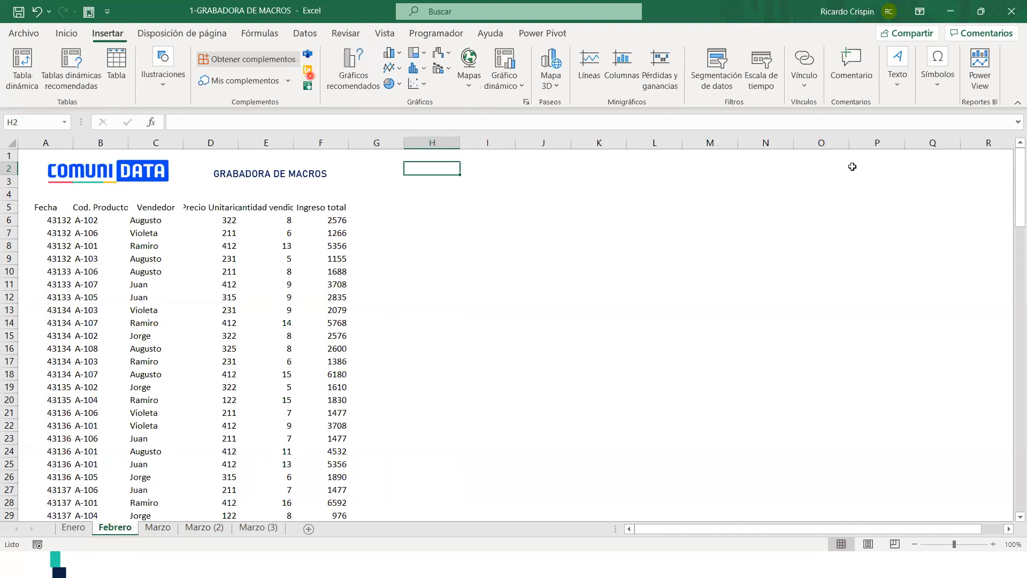
click(902, 65)
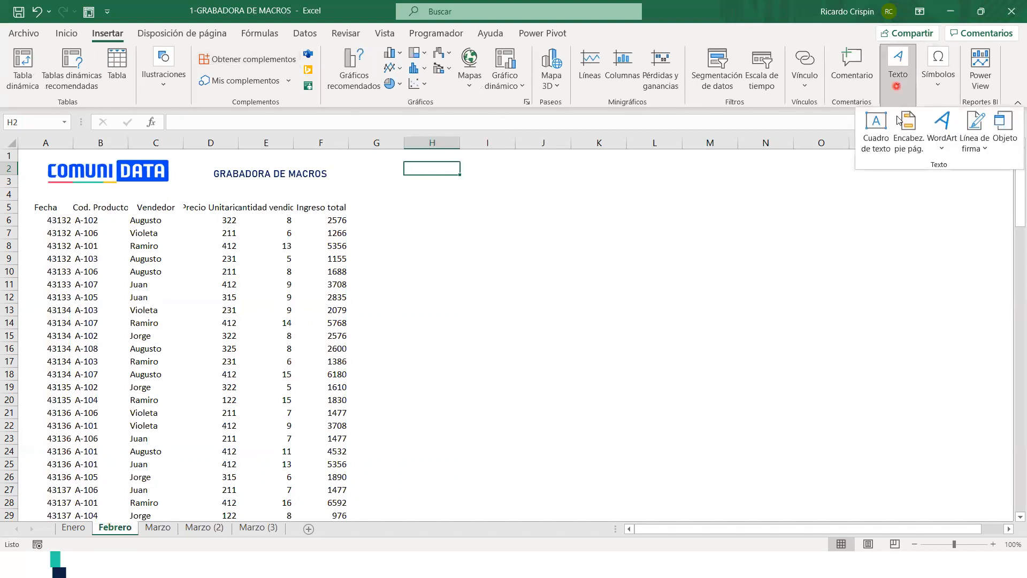
click(872, 135)
drag(459, 204, 740, 279)
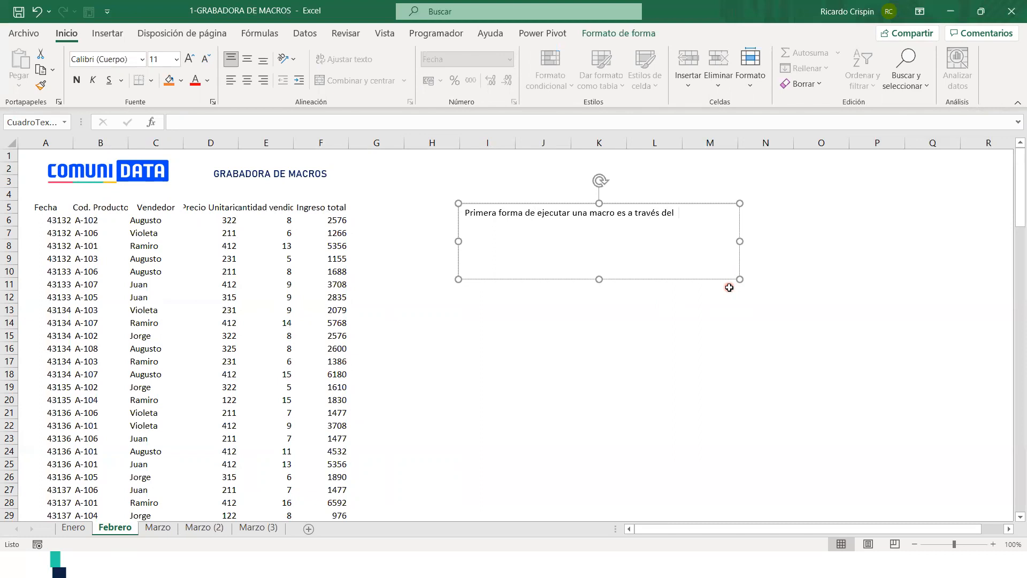
text(acros" que se encuentra en la pestaña "Programador")
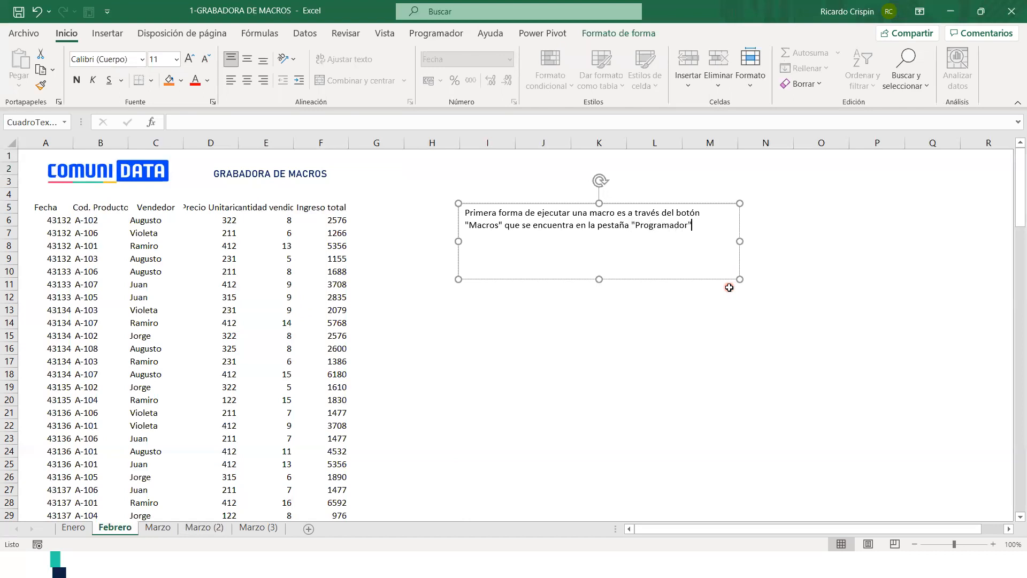
Colour all the text in the text box red and enlarge it to 18 points
key(ctrl+a)
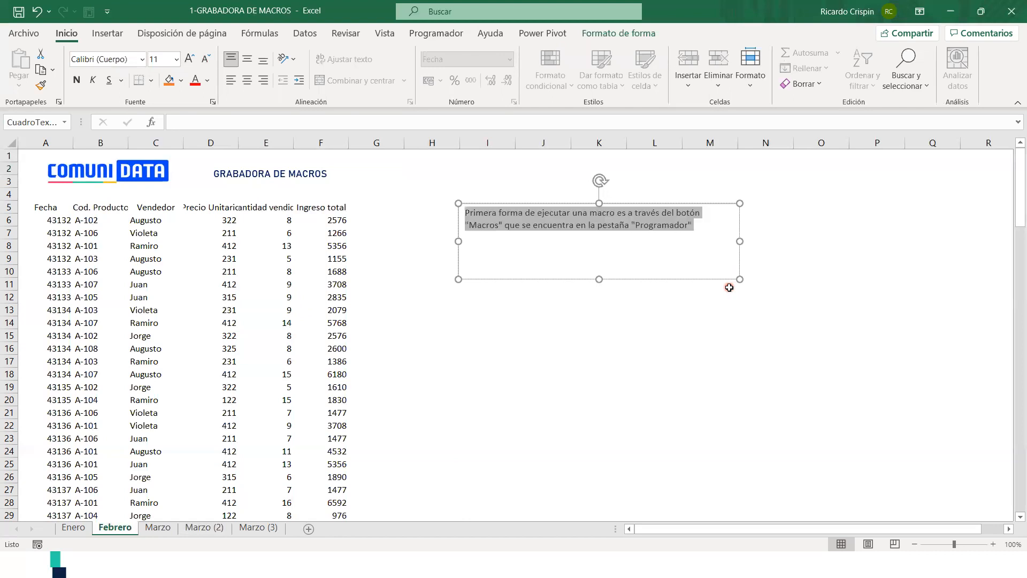
click(196, 81)
click(191, 60)
click(190, 60)
click(192, 61)
click(600, 384)
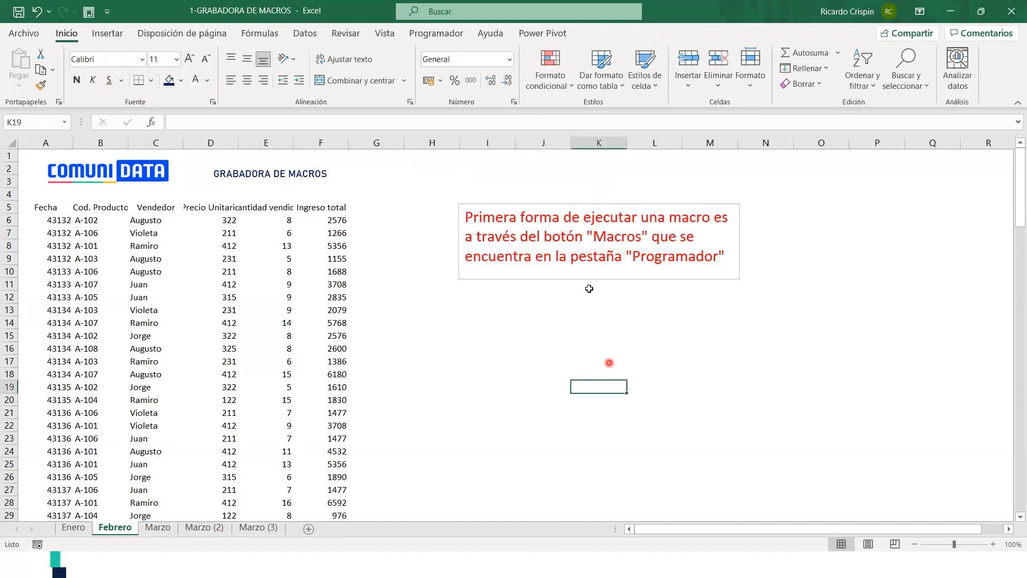
Make the entire text of the red text box bold
click(544, 207)
click(547, 199)
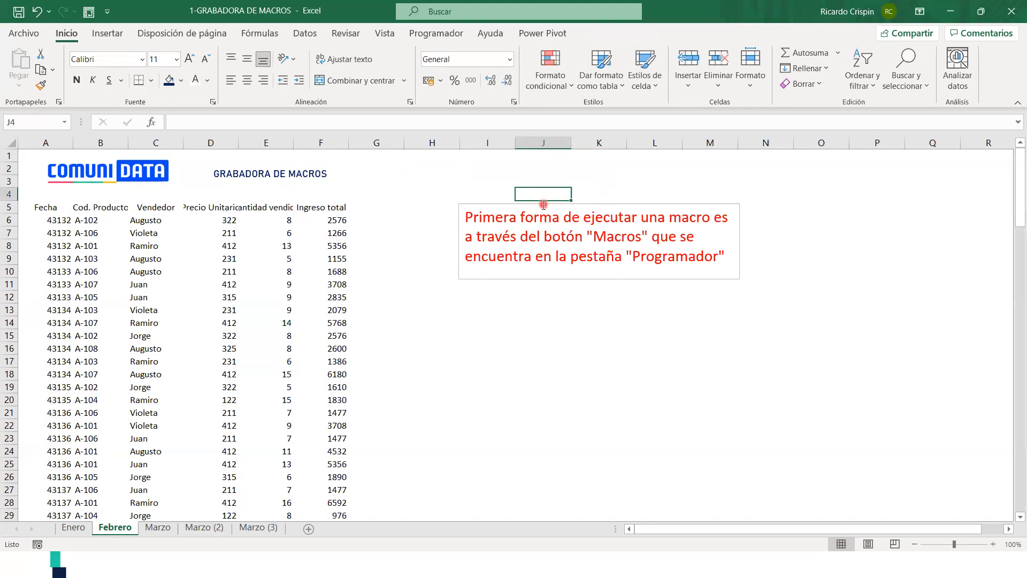
click(544, 205)
click(77, 80)
click(481, 197)
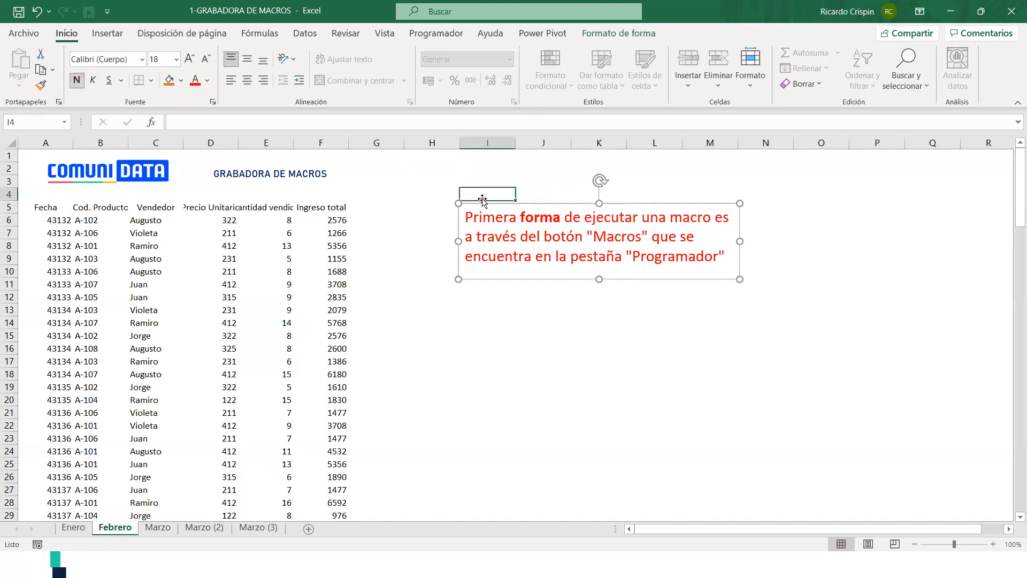
click(481, 204)
click(481, 204)
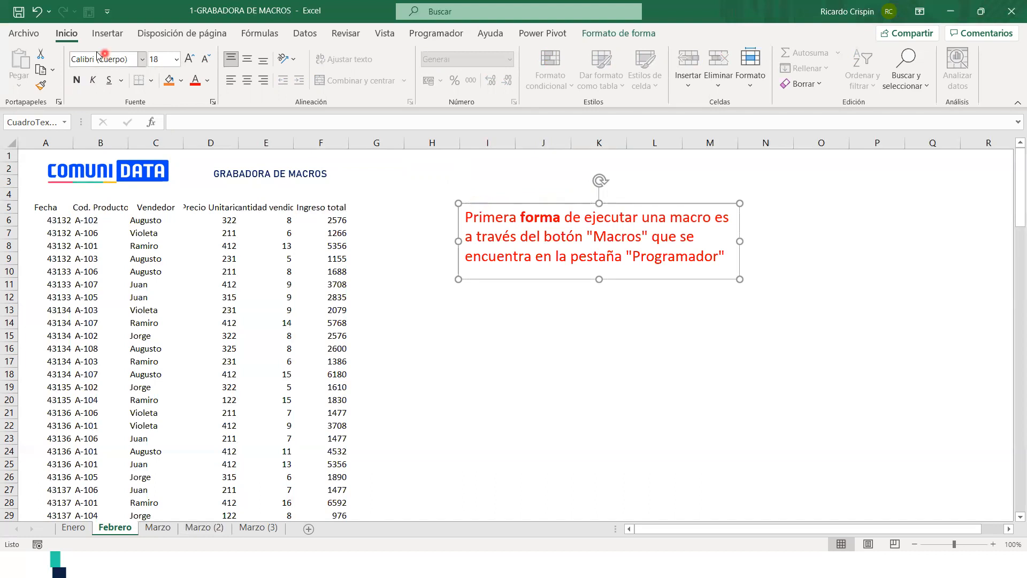
click(76, 80)
click(559, 323)
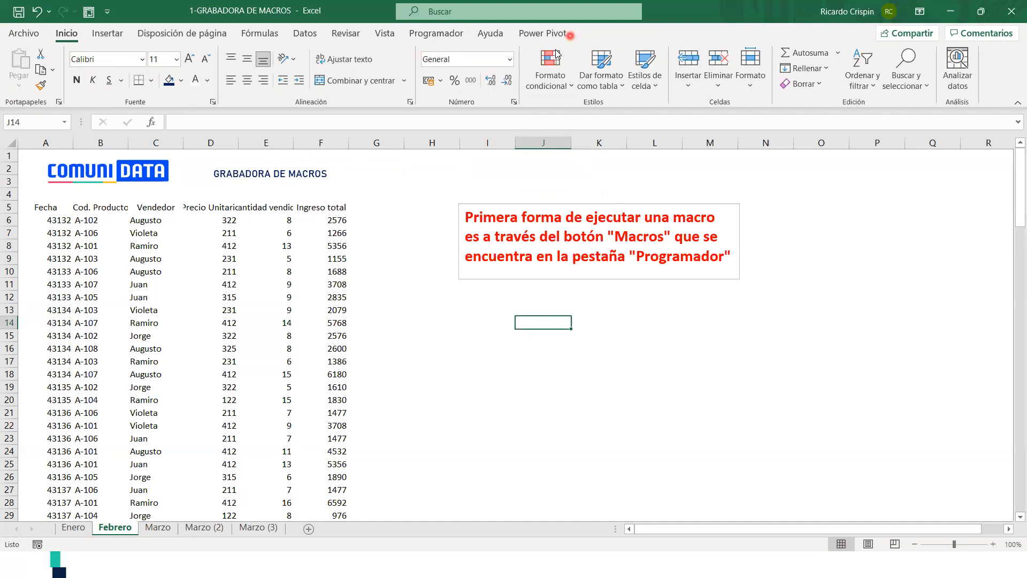
Open the list of available macros and capture a screenshot of the whole Macro dialog
click(459, 40)
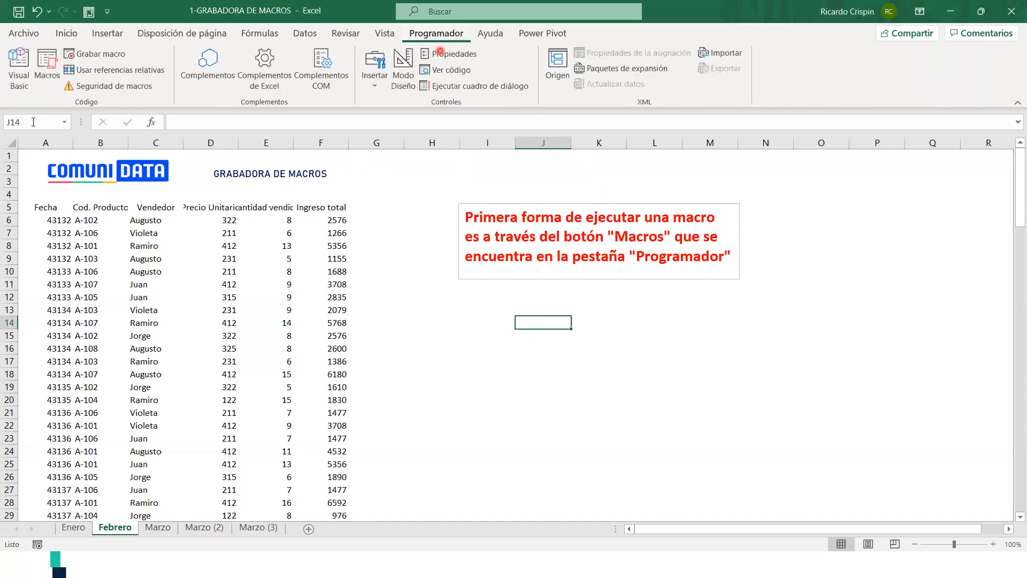
click(54, 68)
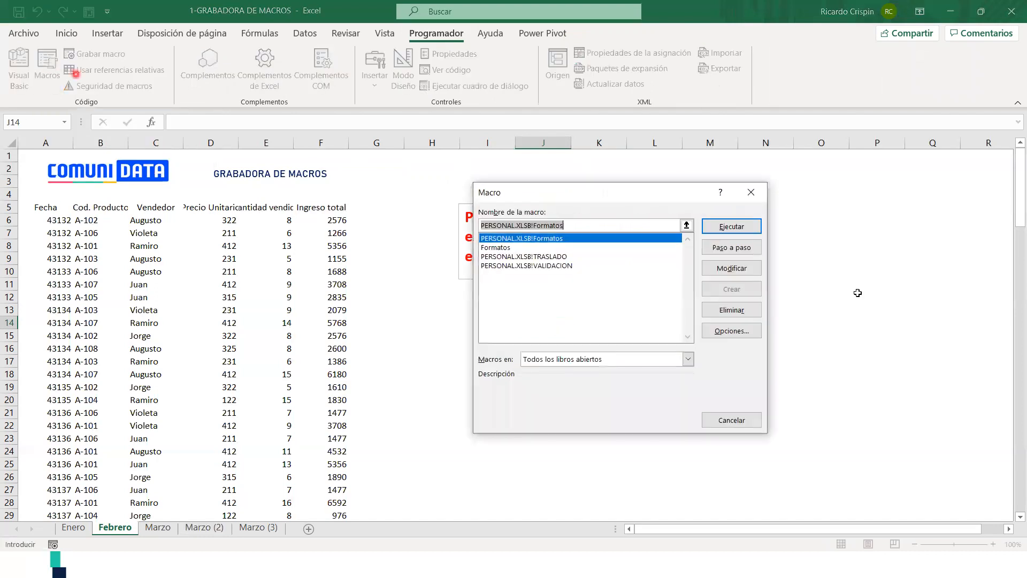
drag(629, 194, 409, 197)
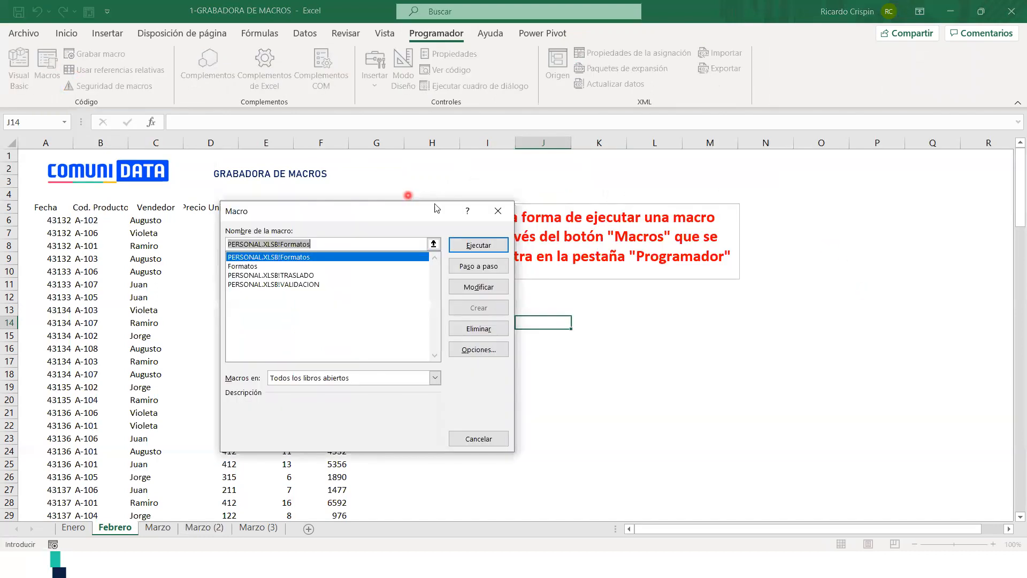
key(Print)
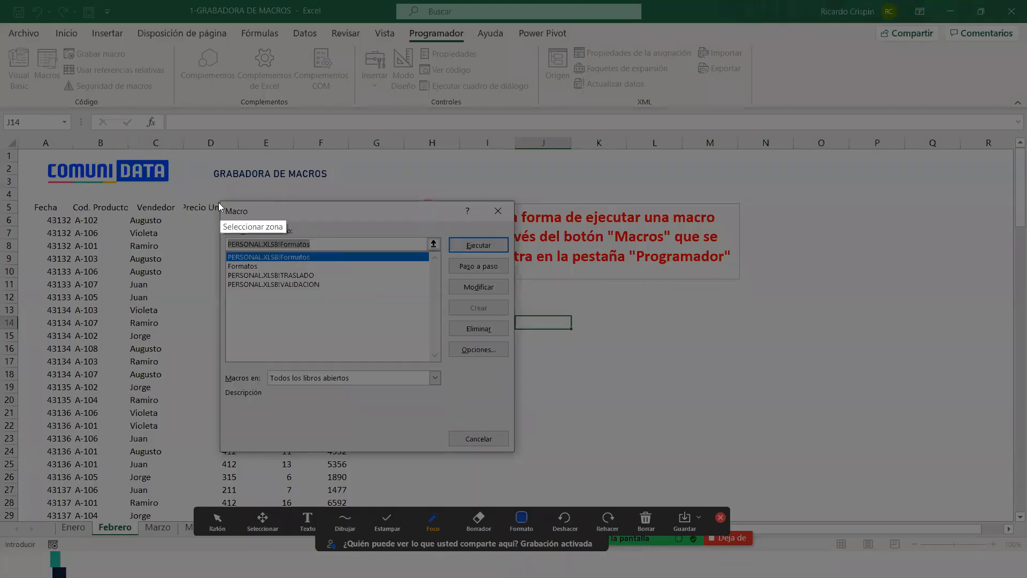
drag(220, 199, 359, 339)
drag(502, 438, 515, 451)
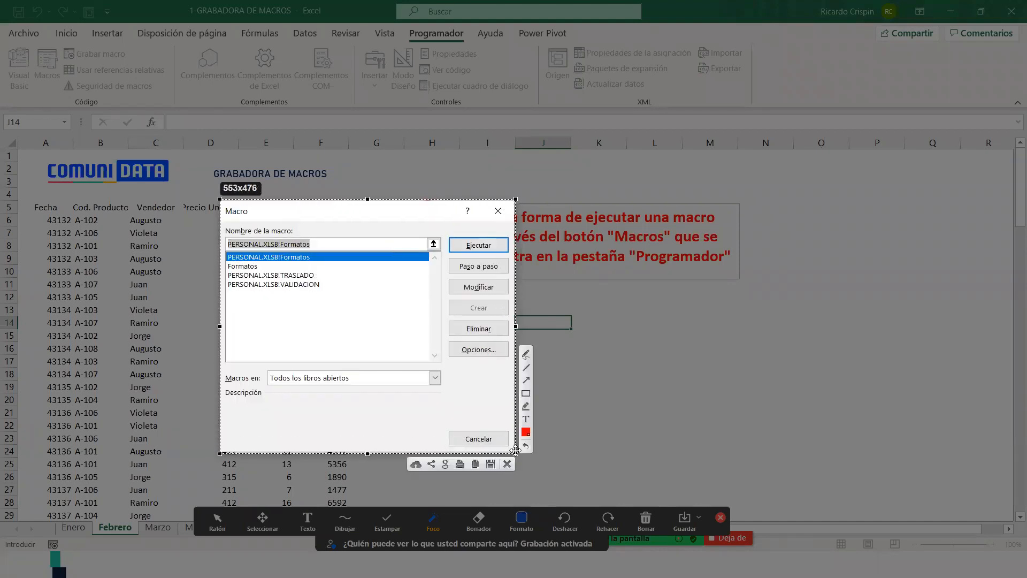
key(Escape)
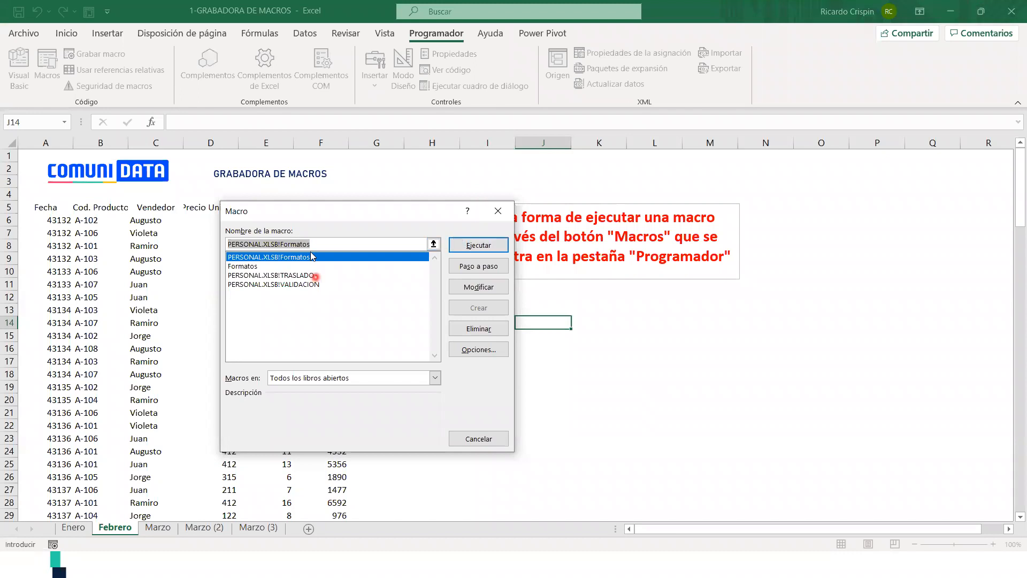
Close the Macro dialog, paste its screenshot below the text box and shrink it to about the text box's width
click(497, 210)
key(ctrl+v)
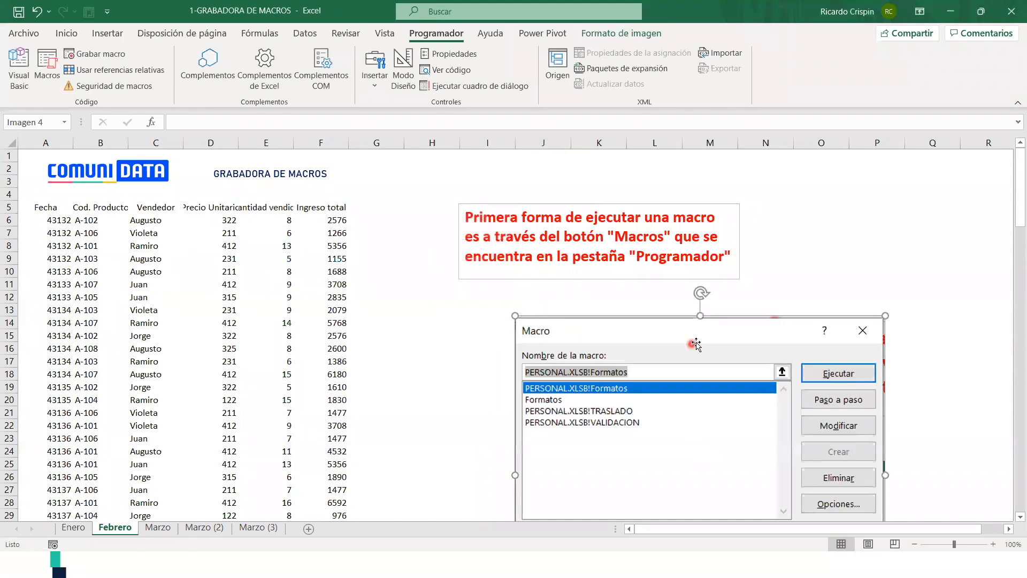
drag(886, 315, 702, 318)
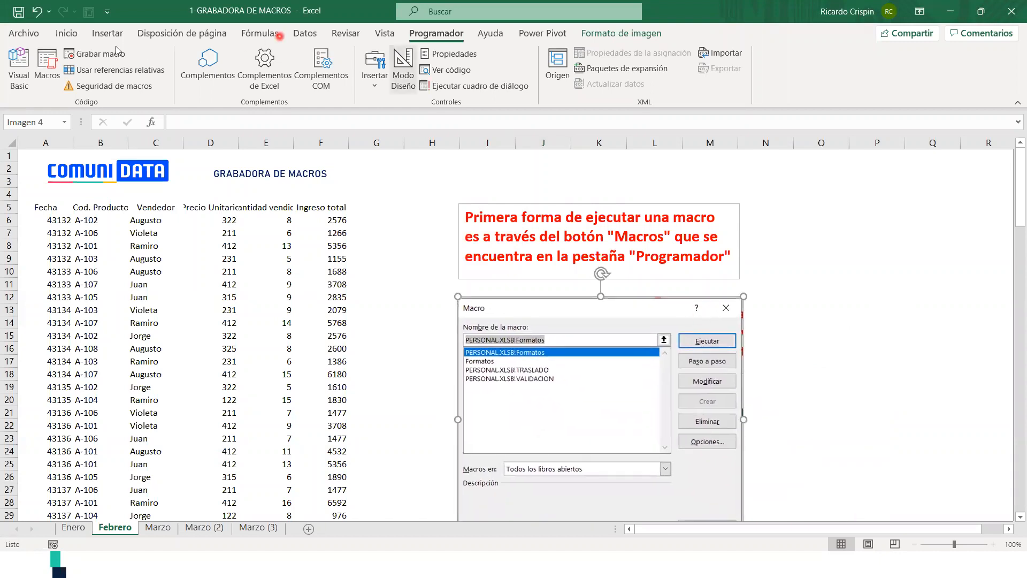
Draw a rectangle about 0.38 cm high and 1.42 cm wide over the Formatos entry in the pasted dialog picture
click(66, 33)
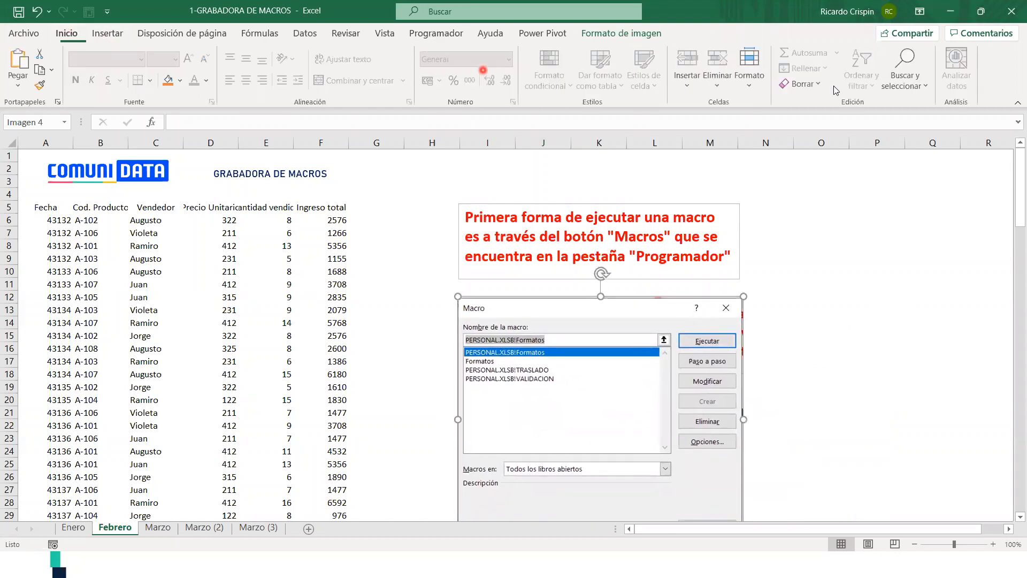
click(107, 33)
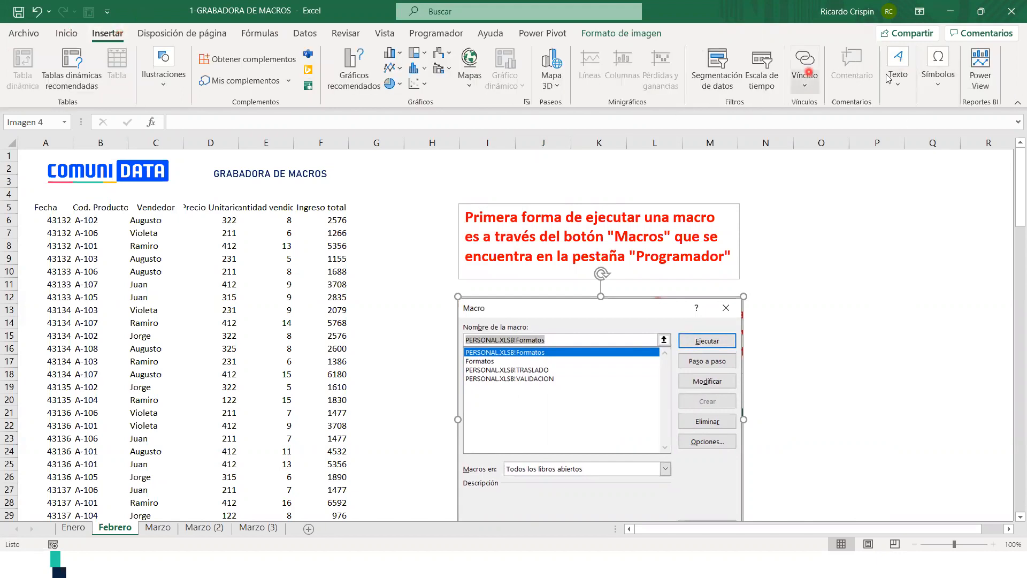
click(163, 75)
click(192, 138)
click(241, 196)
drag(461, 357, 499, 367)
Remove the rectangle's fill and give it a thicker red outline
click(354, 53)
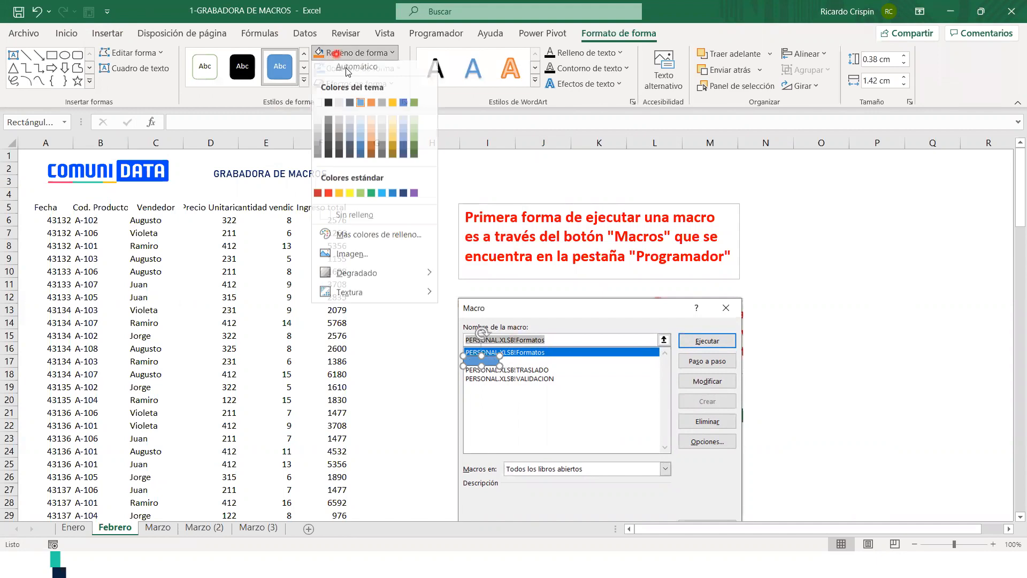
click(351, 219)
click(364, 68)
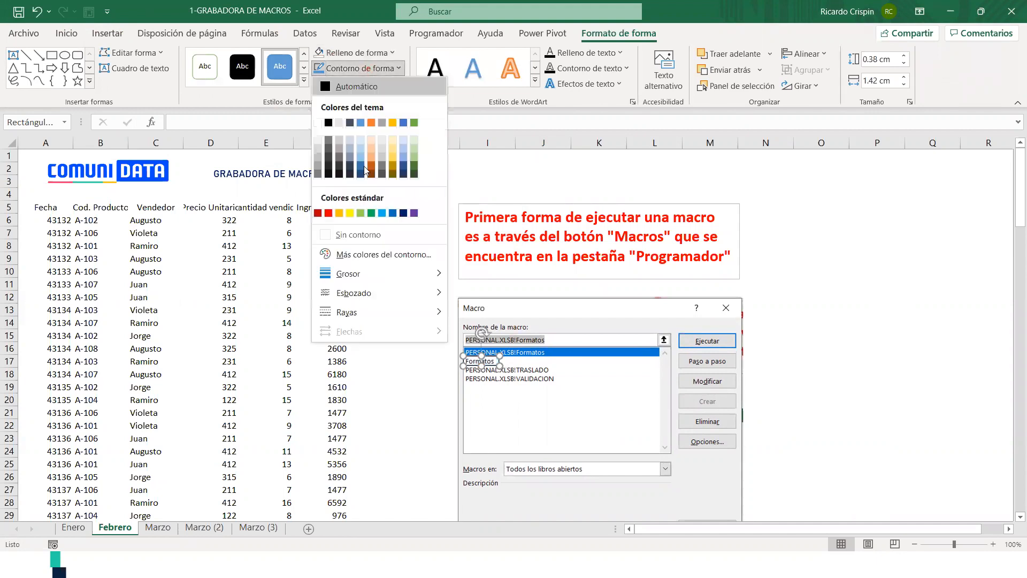
click(329, 213)
click(360, 68)
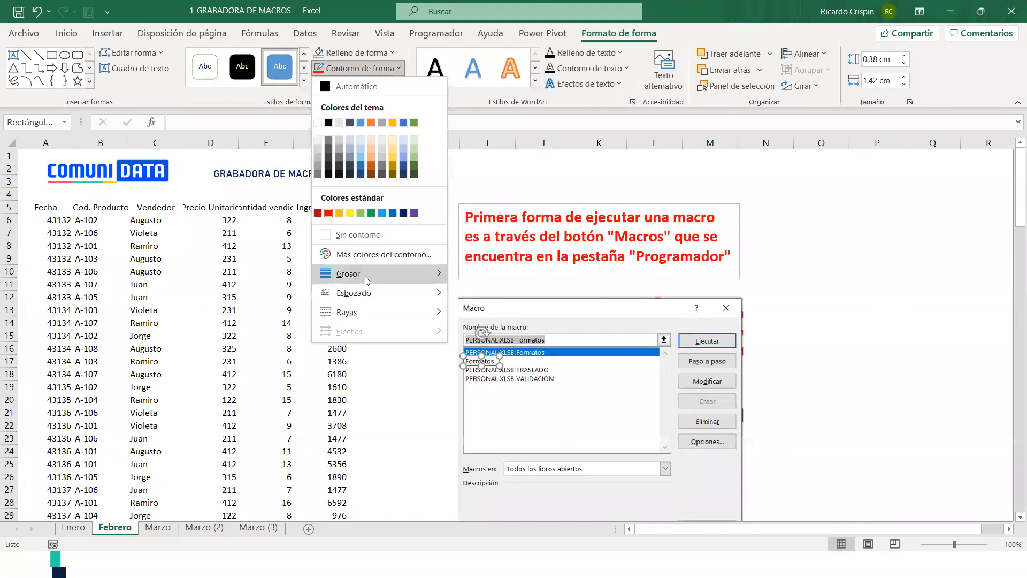
mouse_move(365, 276)
click(546, 376)
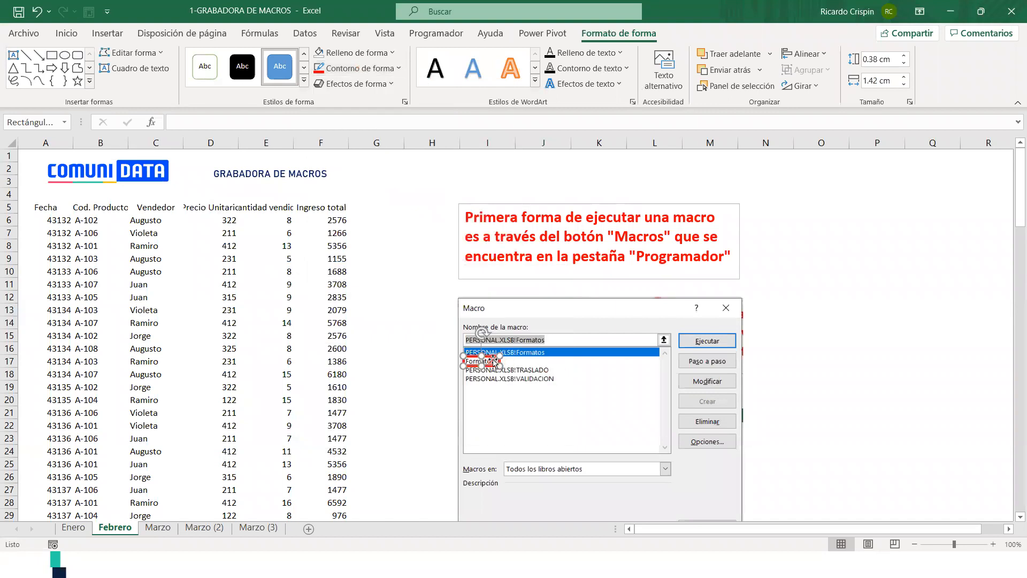
Duplicate the red rectangle and fit the copy around Ejecutar in the picture, sized about 0.66 cm by 2.48 cm
key(ctrl+c)
key(ctrl+v)
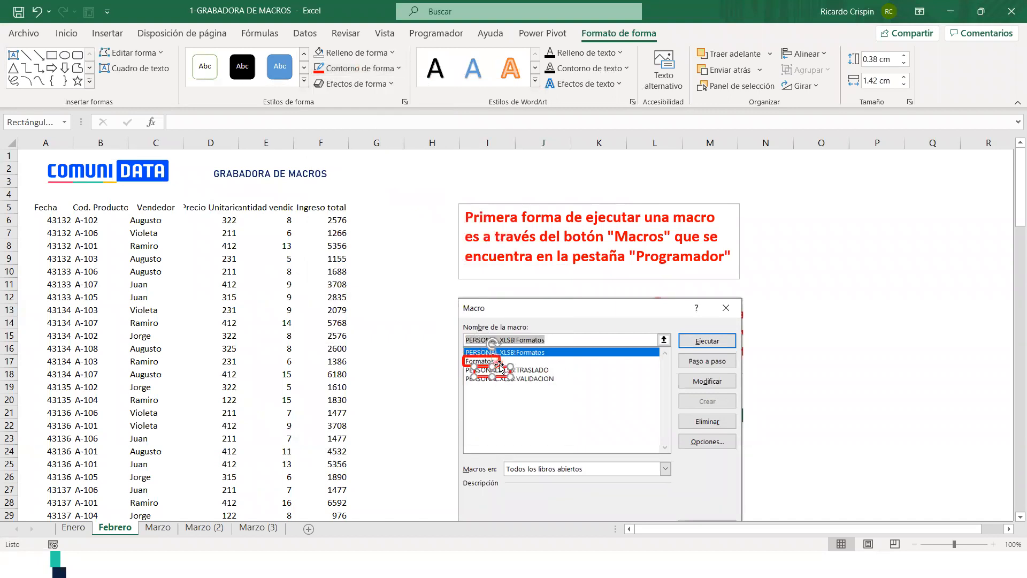
drag(505, 365, 738, 349)
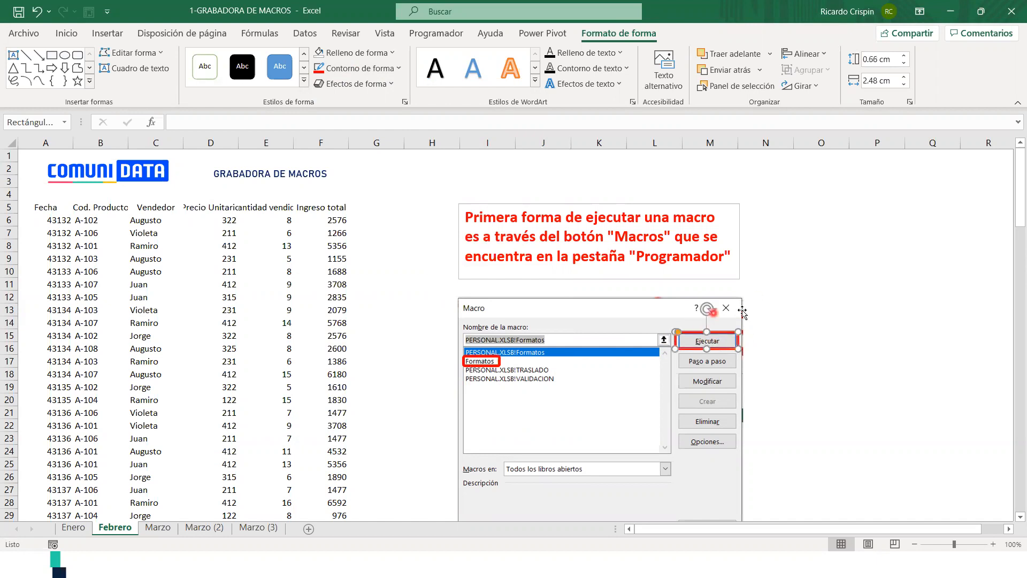
click(801, 311)
Try to group the dialog picture with its two red rectangles and move it
click(707, 332)
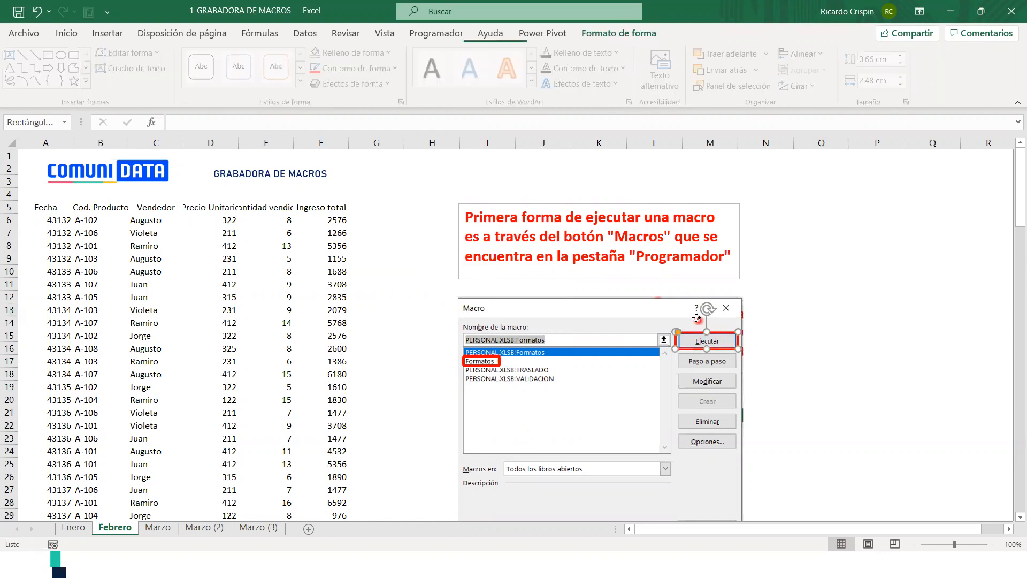
ctrl+click(696, 317)
ctrl+click(487, 356)
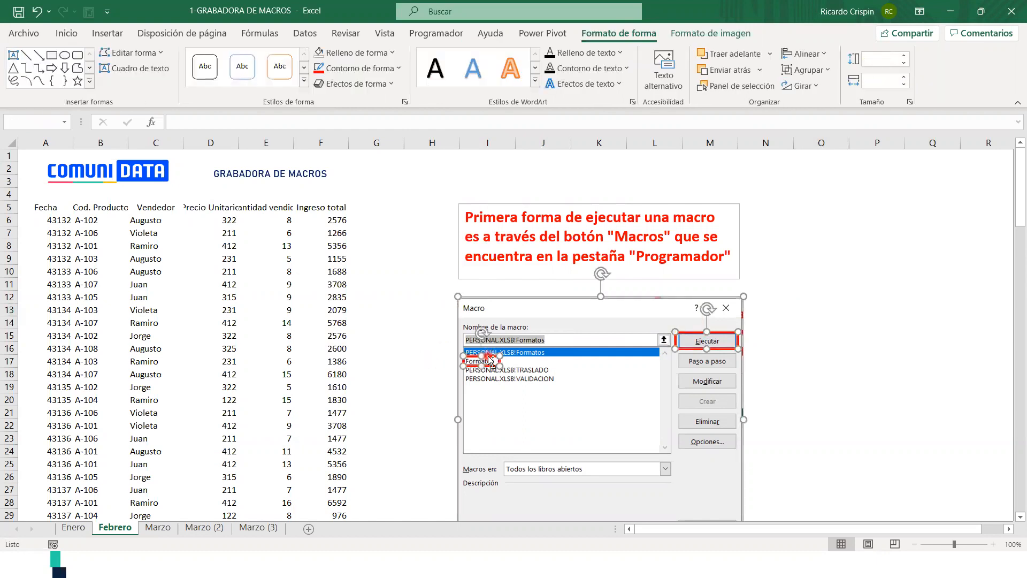
right_click(552, 319)
mouse_move(605, 146)
click(706, 146)
drag(668, 315, 664, 310)
click(910, 309)
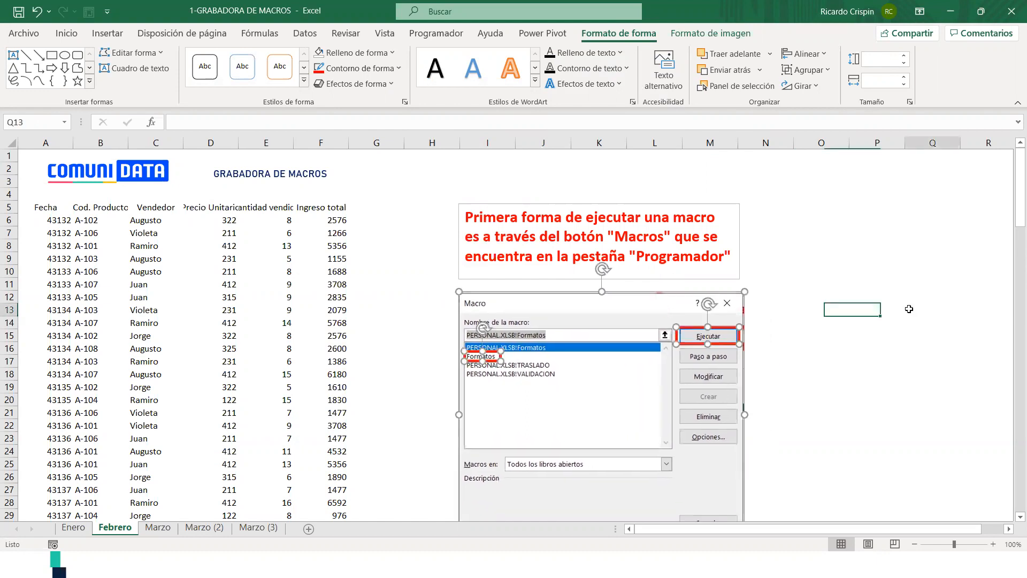
click(631, 312)
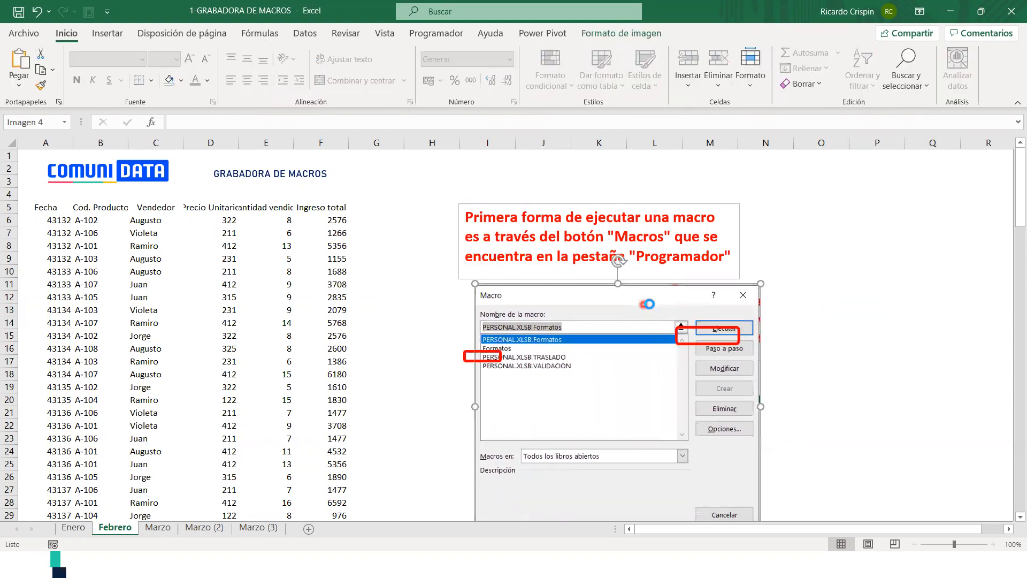
Group the dialog picture with both red rectangles and nudge the group up slightly beneath the text box
click(699, 335)
ctrl+click(697, 329)
ctrl+click(696, 327)
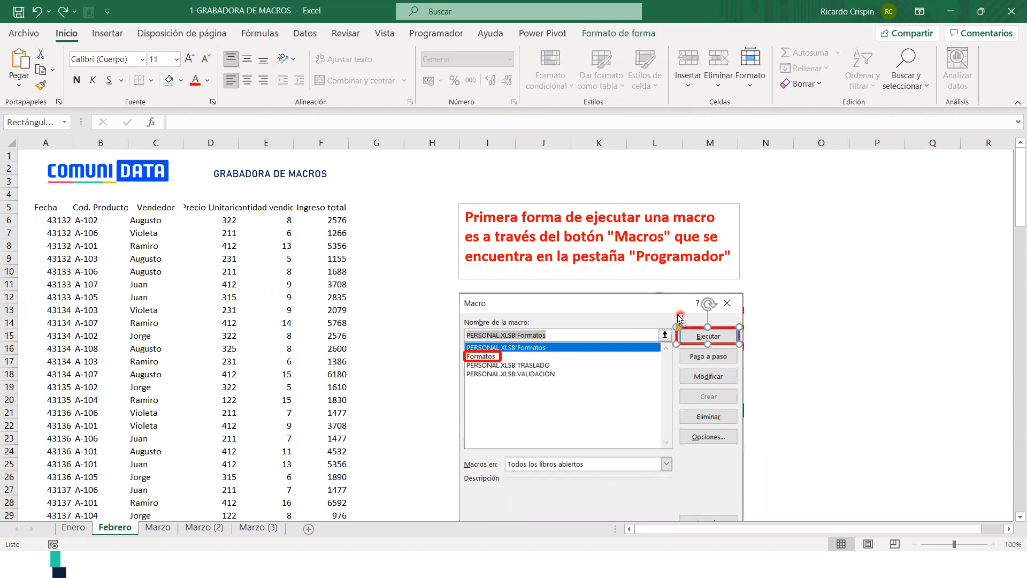
ctrl+click(647, 321)
ctrl+click(501, 357)
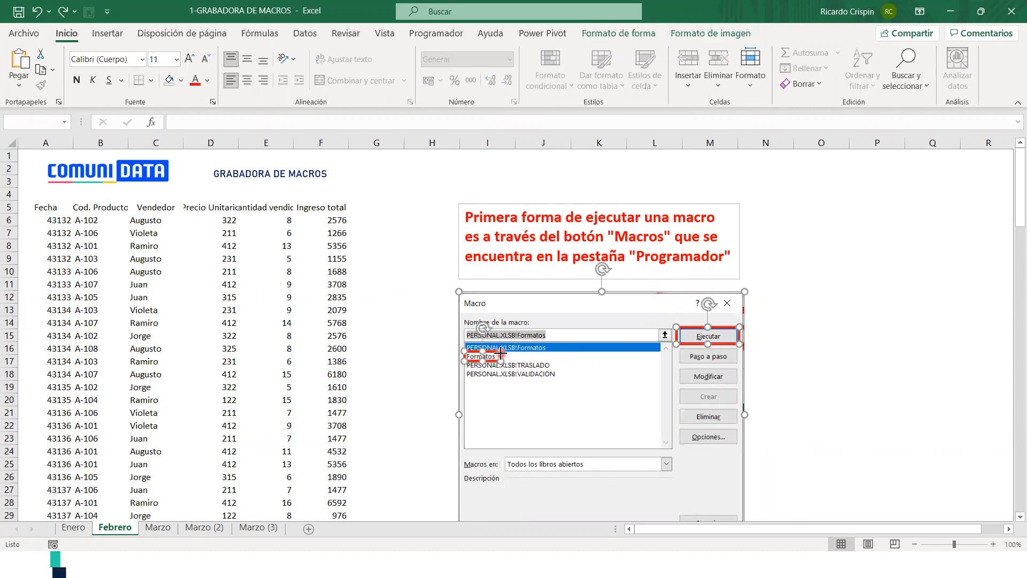
right_click(502, 357)
mouse_move(596, 184)
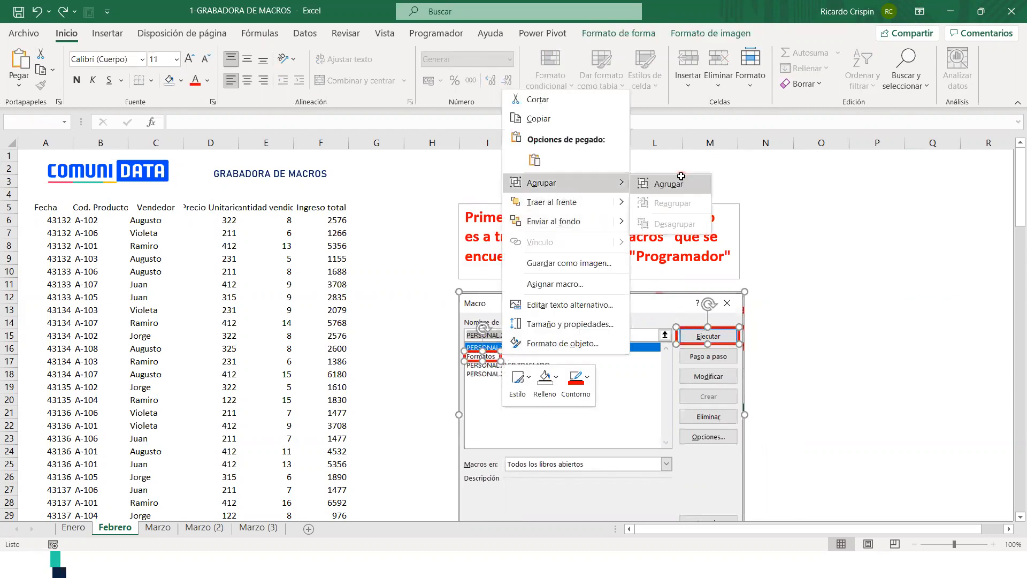
click(666, 184)
mouse_move(627, 291)
mouse_down()
mouse_move(681, 316)
mouse_move(626, 284)
mouse_up()
click(821, 323)
click(436, 34)
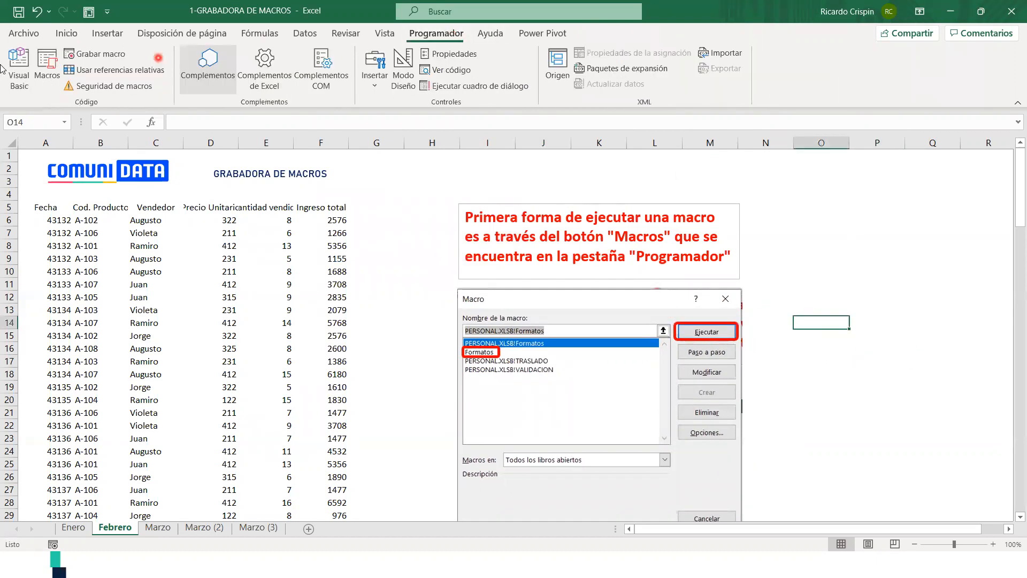
Run the Formatos macro on the Febrero sheet, limiting the macro list to the ones stored in Este libro
click(47, 64)
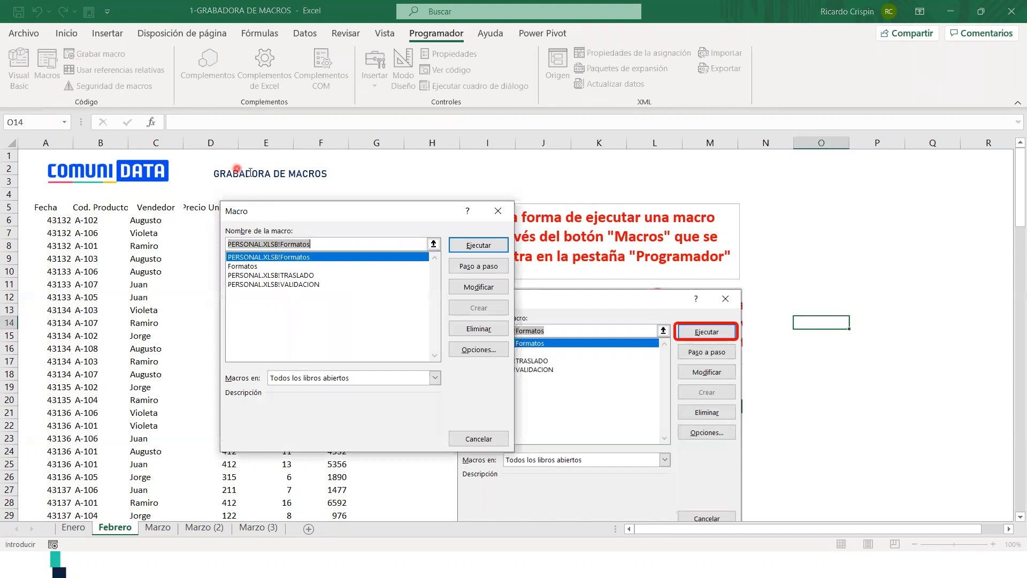
click(274, 267)
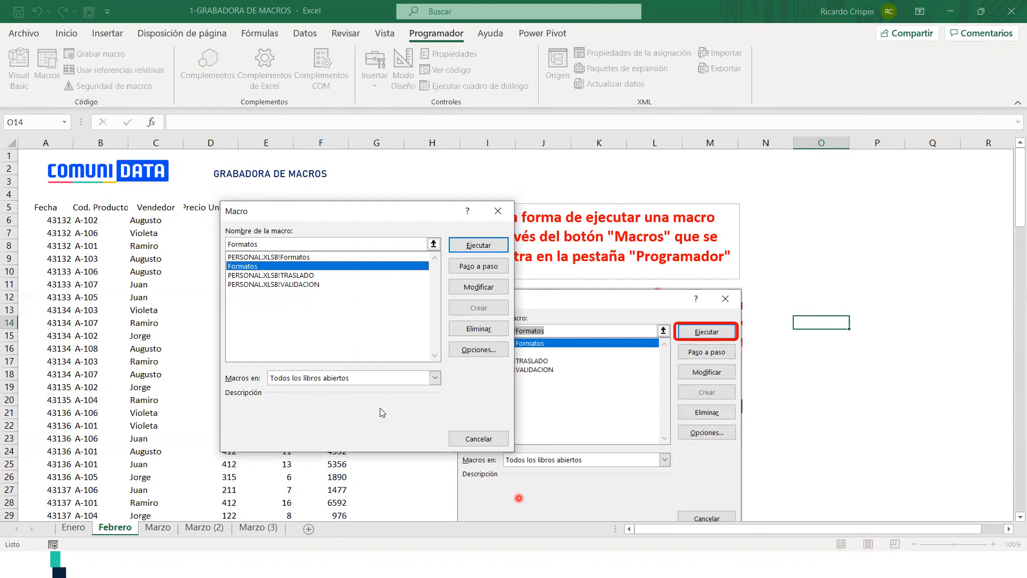
key(Return)
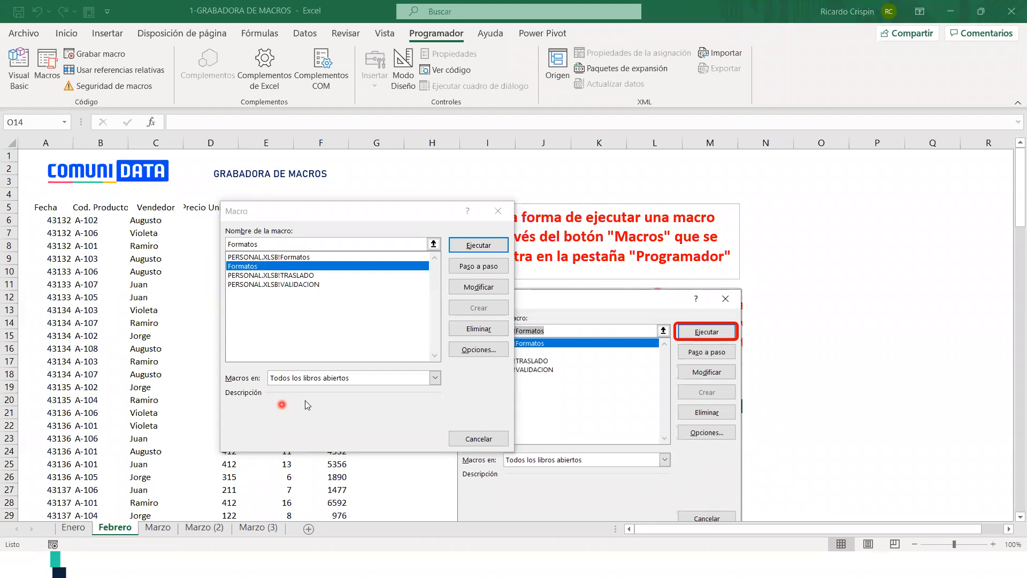
click(337, 381)
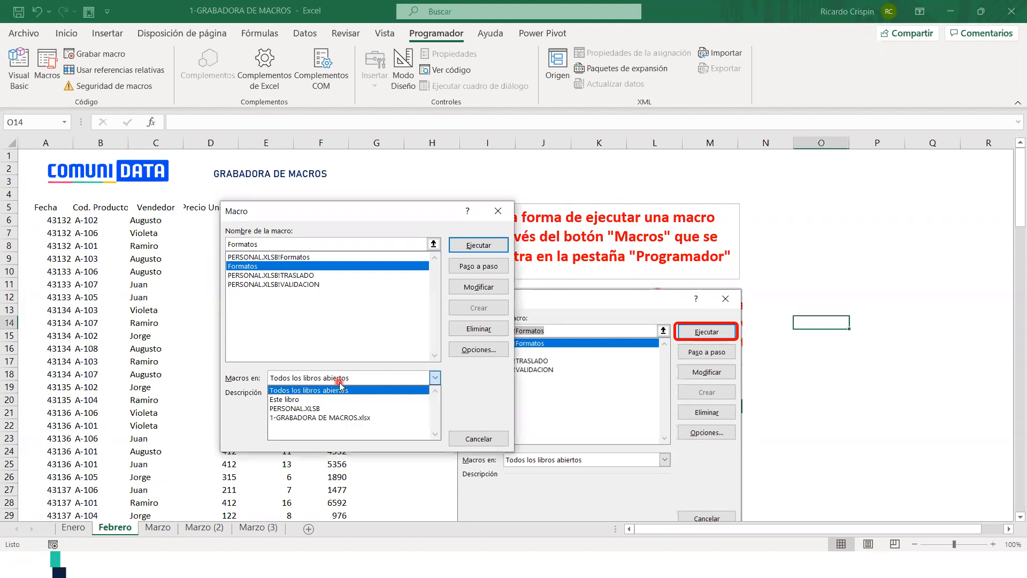
click(340, 390)
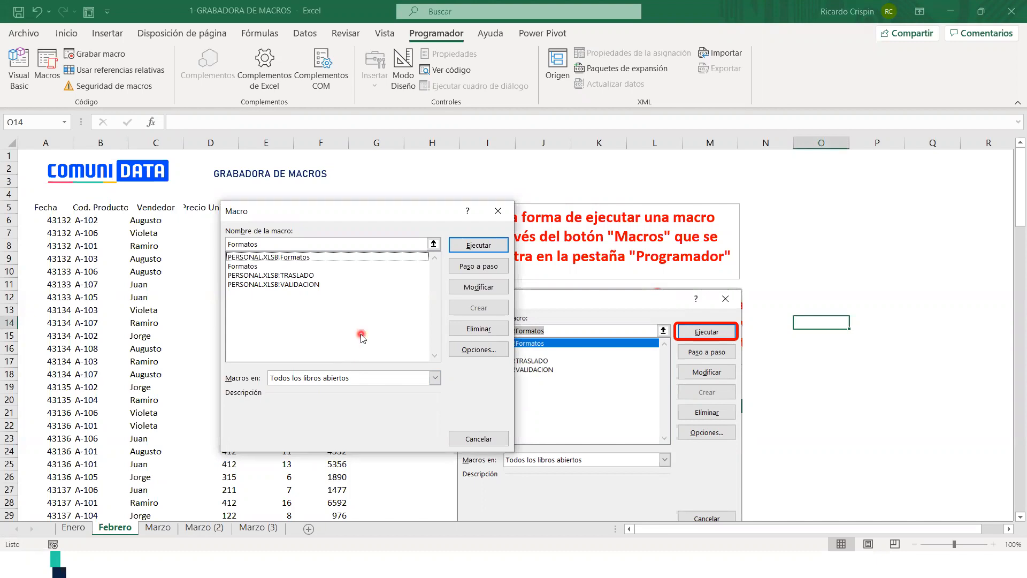
click(344, 384)
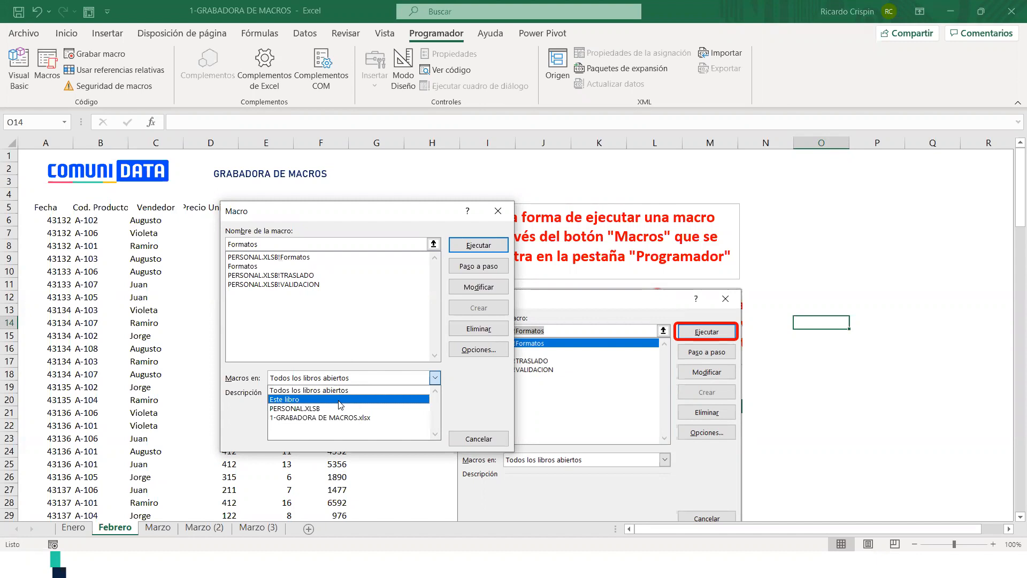
click(340, 400)
click(297, 258)
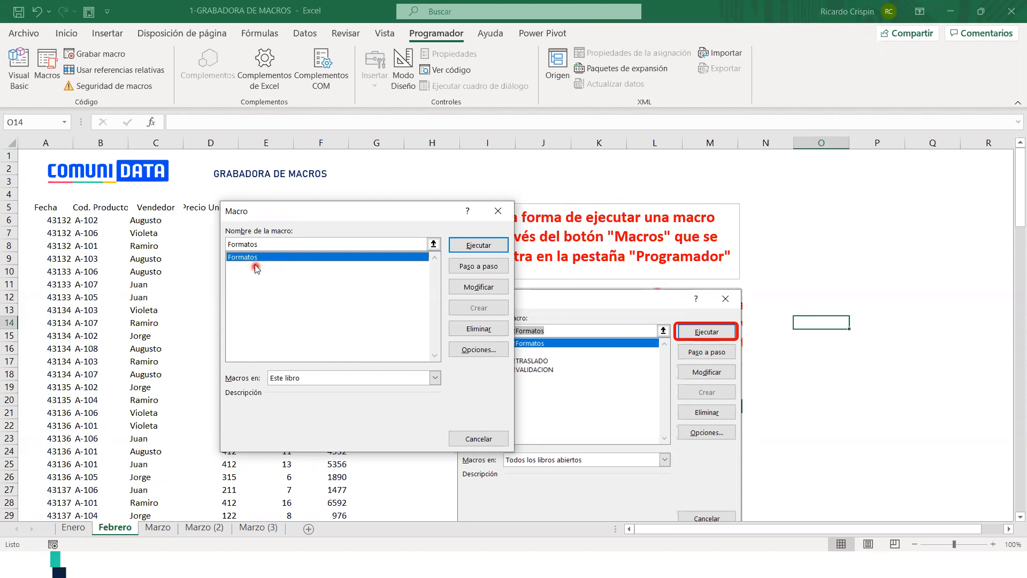
click(490, 246)
Change the first word of the red text box on the Marzo sheet to "Segunda"
click(111, 526)
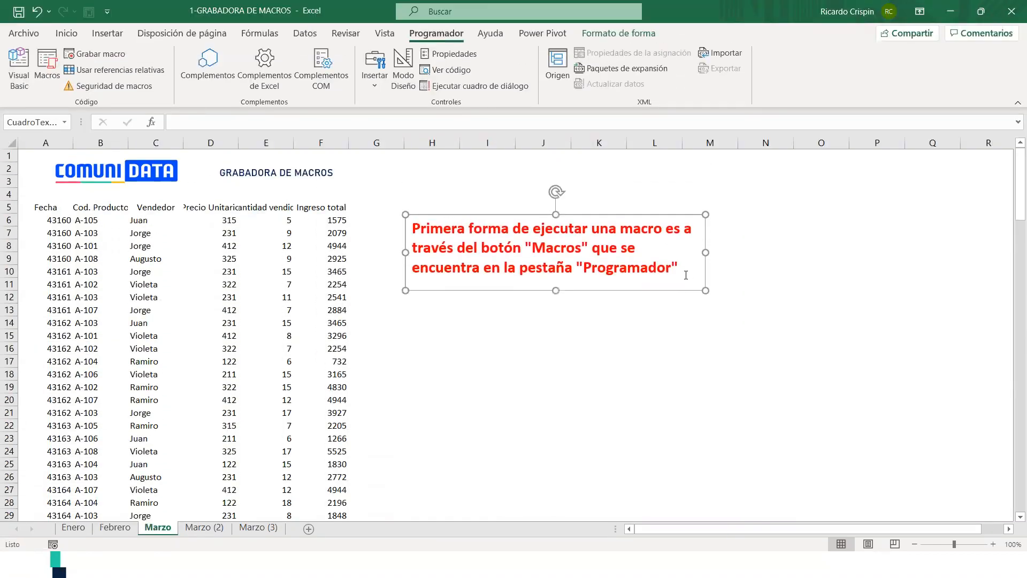
drag(678, 268, 453, 234)
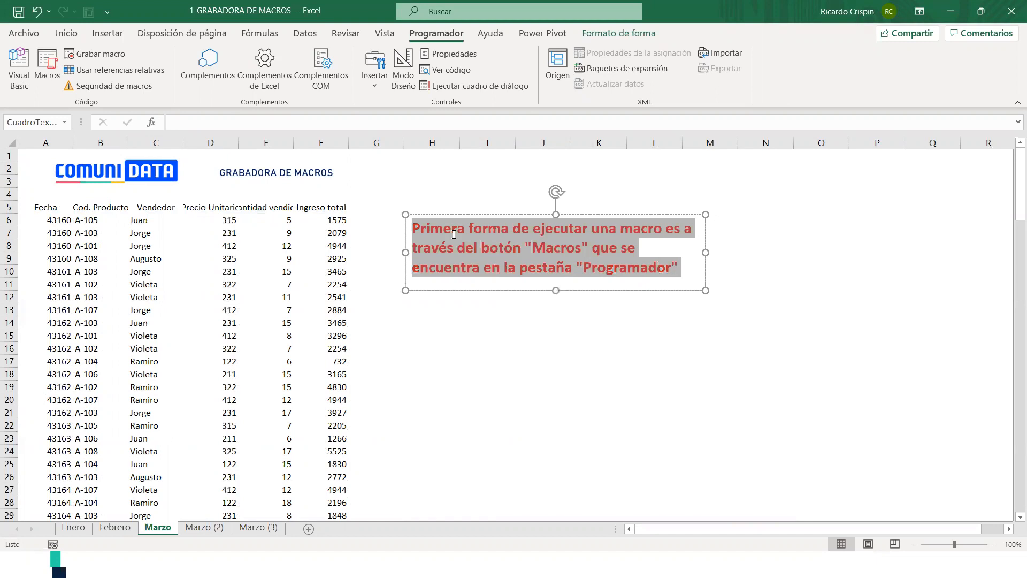
click(453, 234)
double_click(454, 234)
text(Segunda)
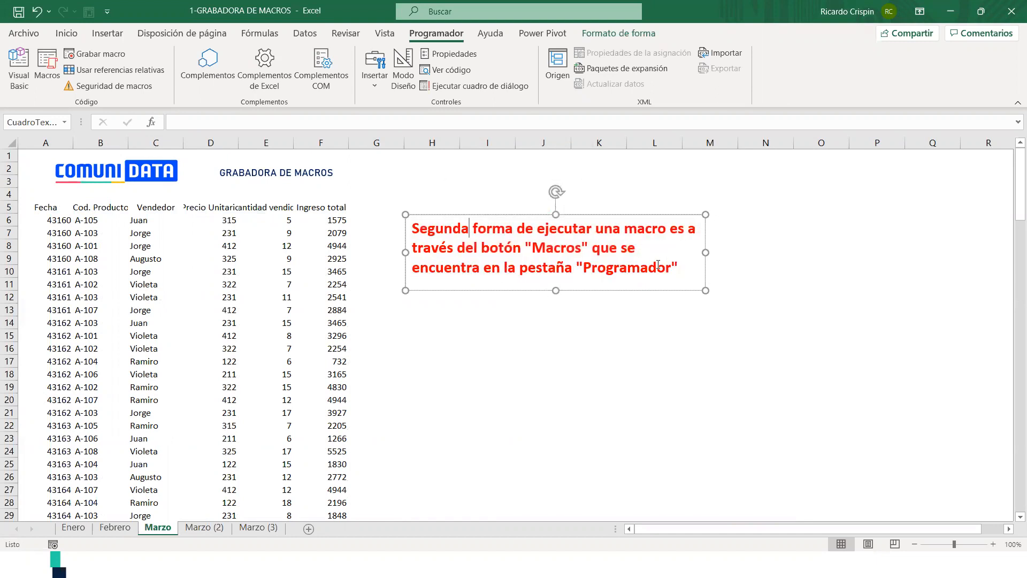
Rewrite the text box sentence after "a través" to read "de un Control de Formulario del tipo "Botón""
drag(680, 268, 476, 236)
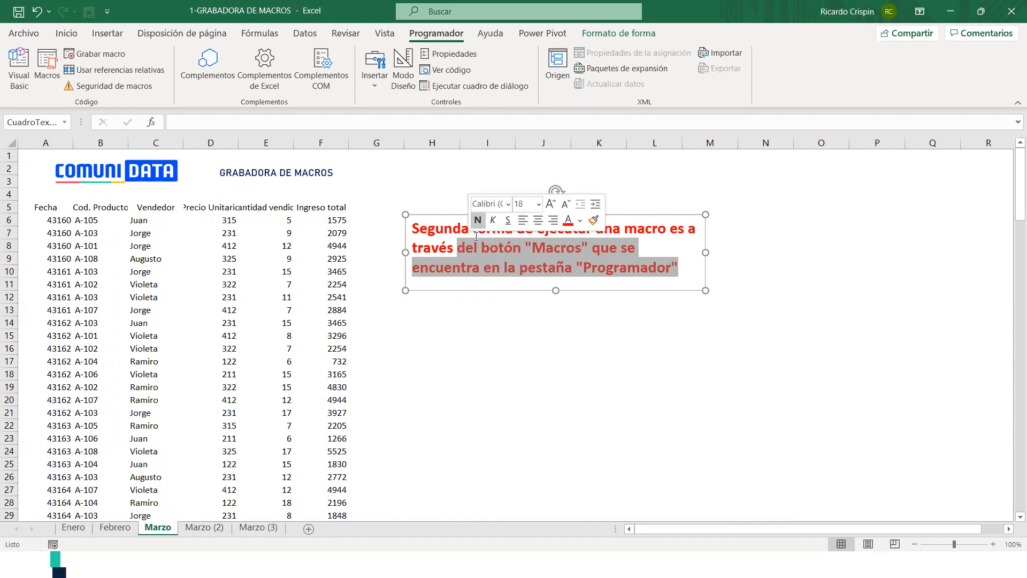
text(de )
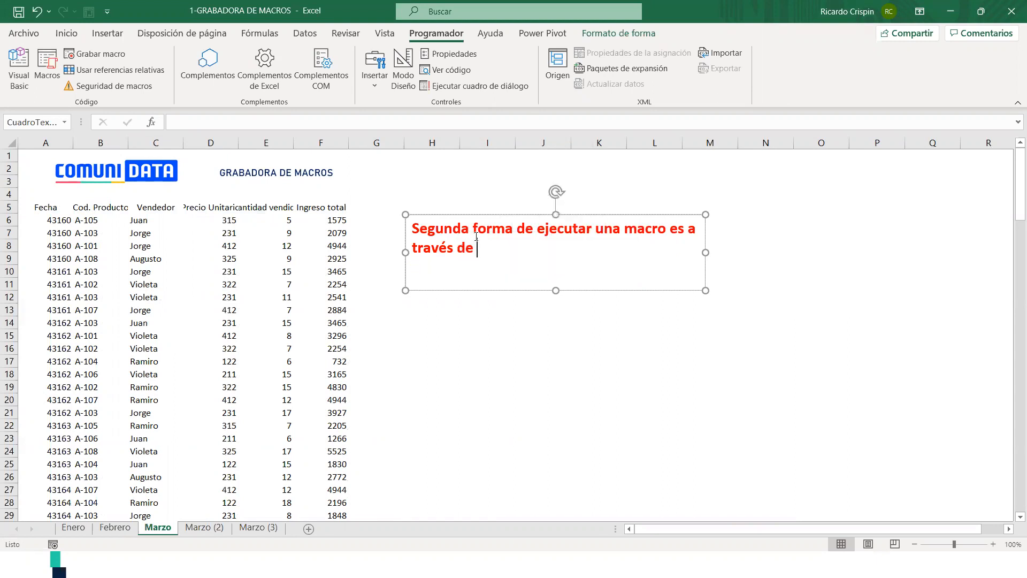
text(un Contro)
text(l de fo)
key(BackSpace)
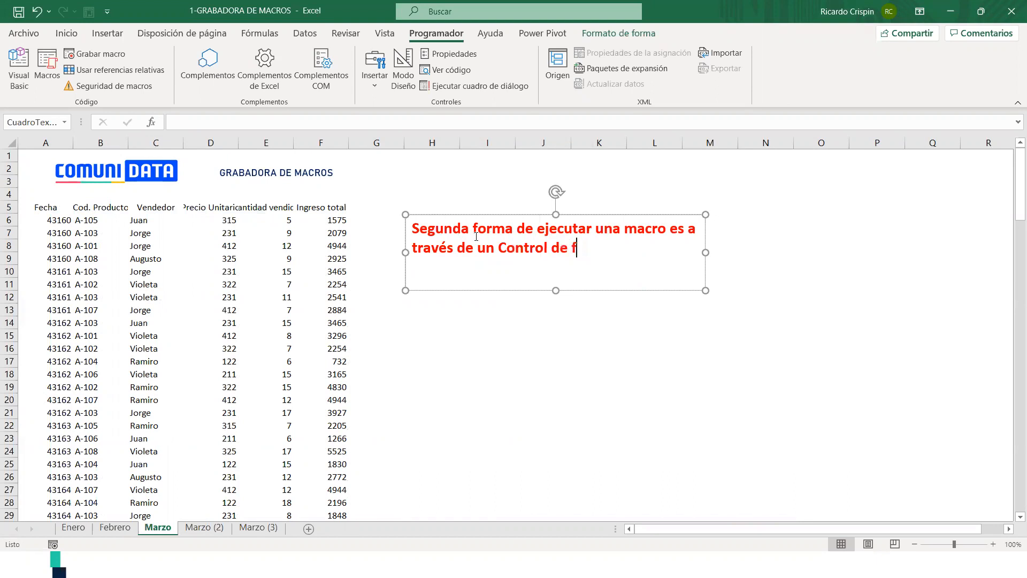
text(ormulario de)
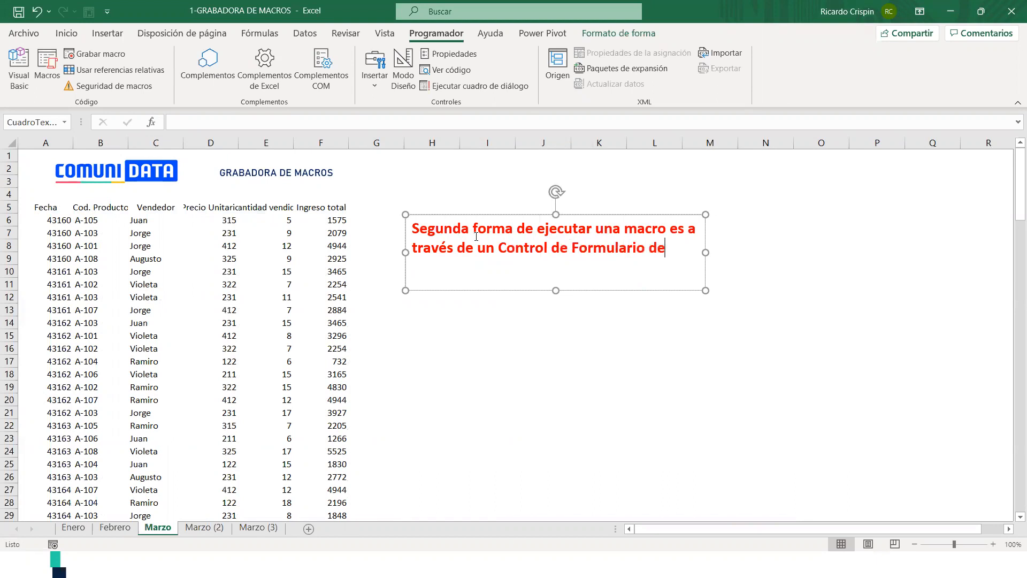
text(l tipó)
key(BackSpace)
key(BackSpace)
text(o "Botón")
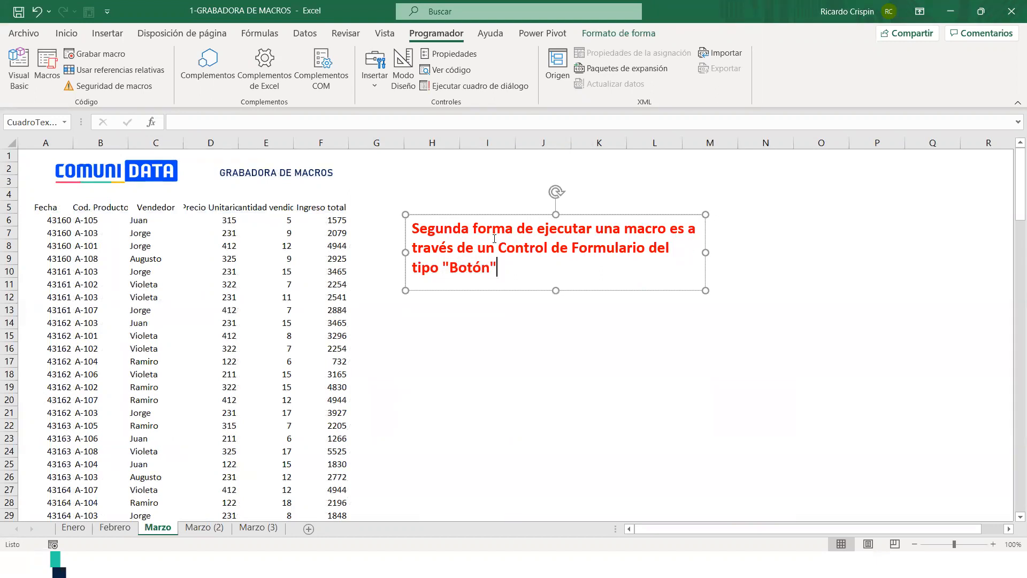
Underline the words "Control de Formulario" in the Marzo text box
drag(504, 242, 642, 252)
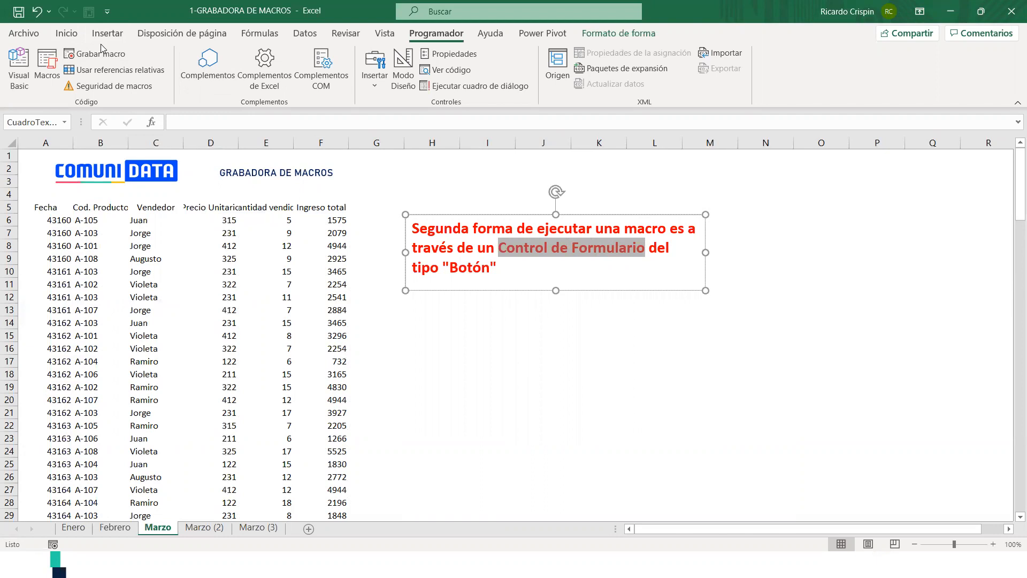
click(66, 33)
click(109, 80)
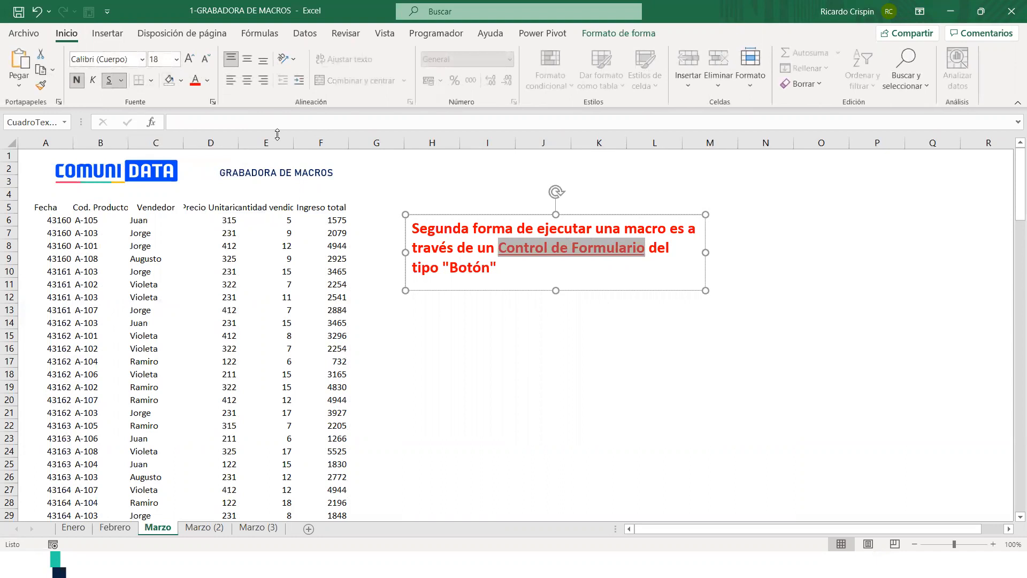
click(560, 322)
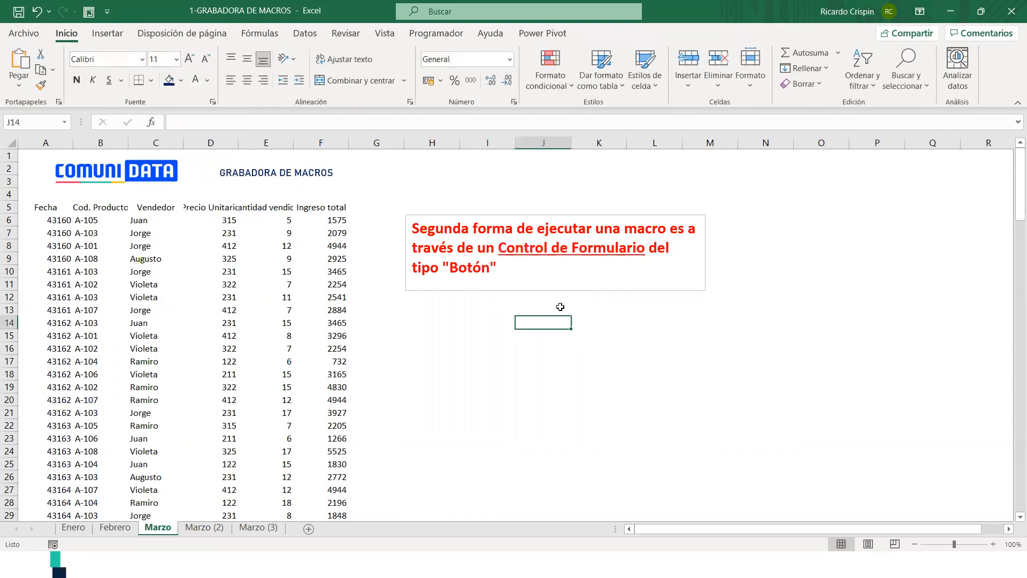
Draw a form-control button below the Marzo text box and assign the Formatos macro to it
click(436, 33)
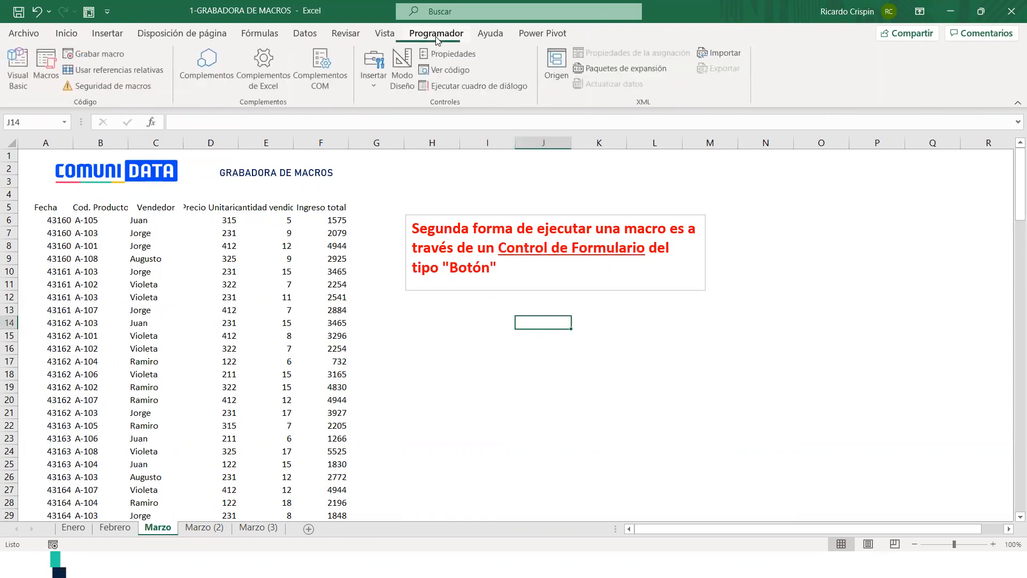
click(374, 88)
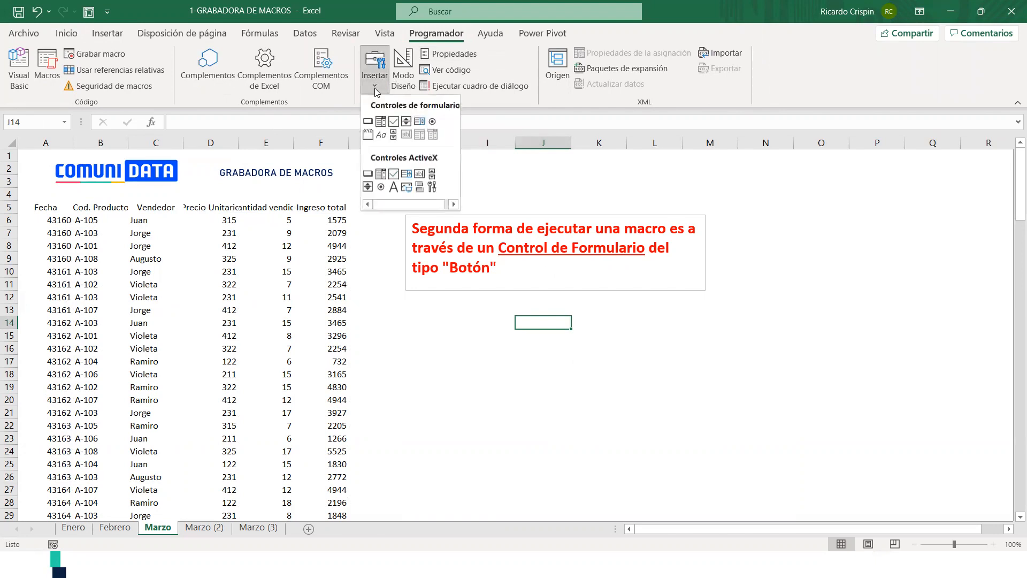
click(368, 122)
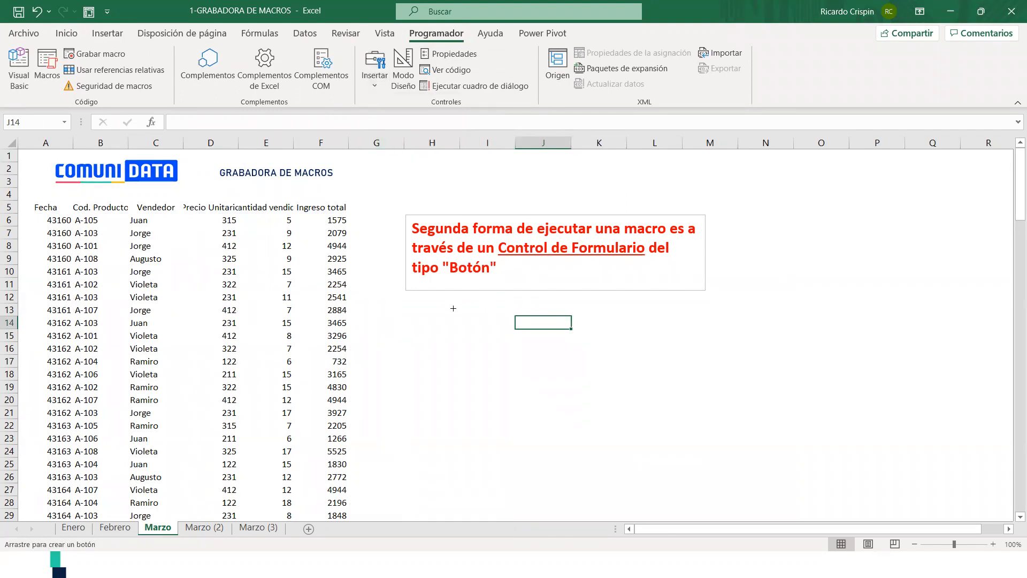
drag(452, 309, 613, 363)
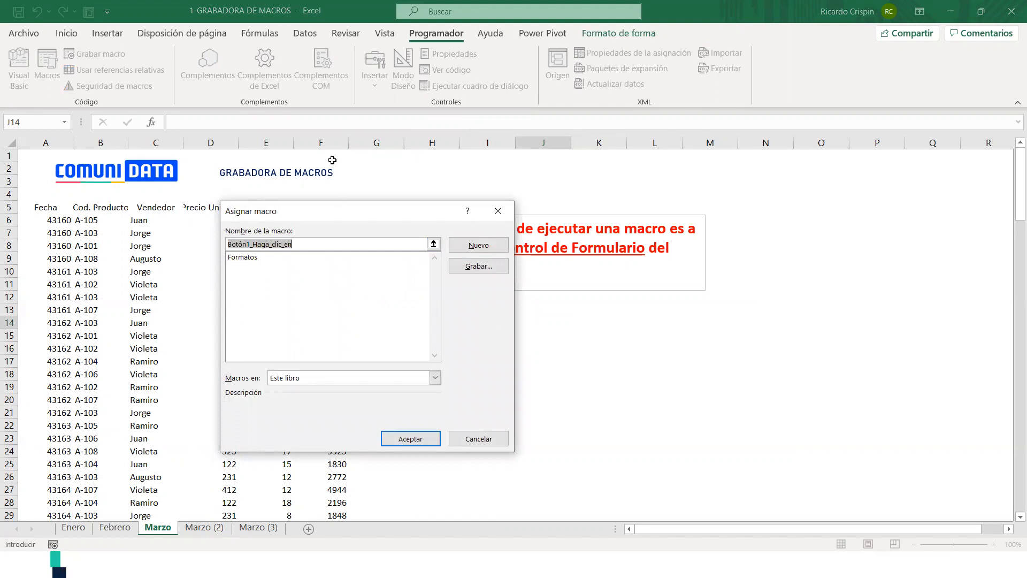
click(242, 259)
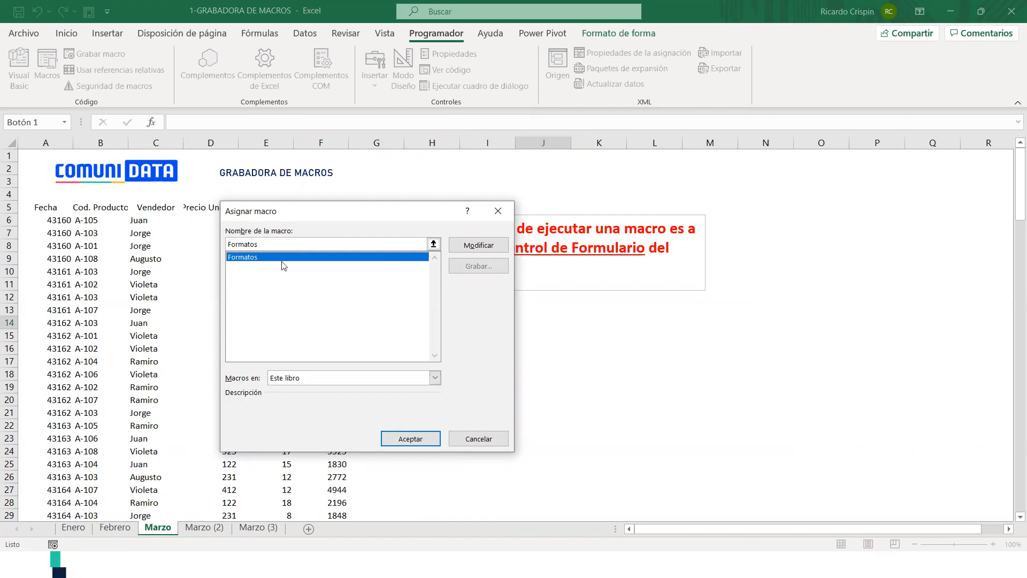
click(413, 438)
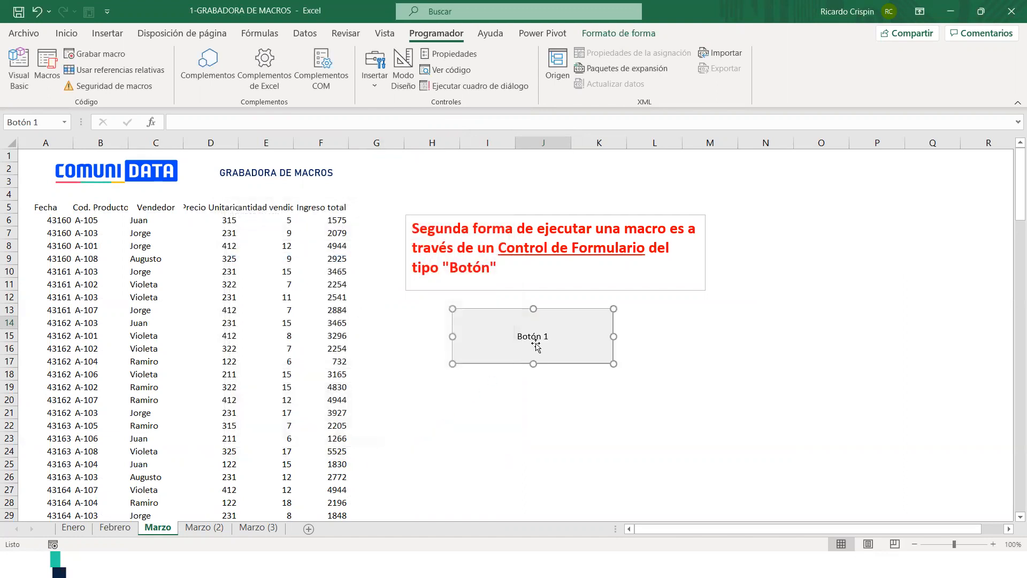
Replace the new button's caption with "Formatear Tabla"
click(520, 337)
drag(520, 338, 575, 338)
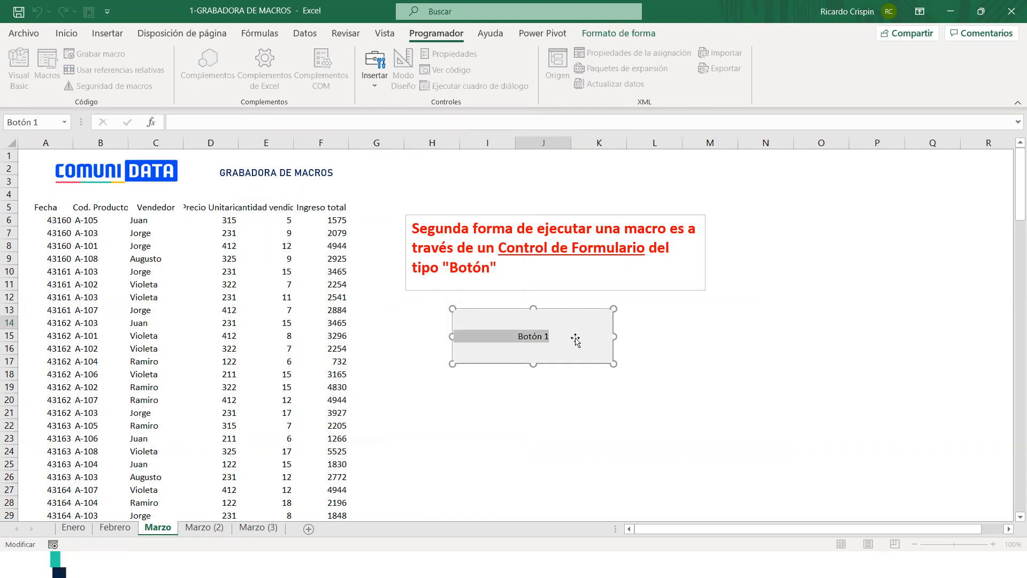
text(fro)
key(BackSpace)
key(BackSpace)
text(ormatear Tablas)
key(BackSpace)
Make the button's caption bold and enlarge it to 22 pt
key(ctrl+shift+Left)
key(ctrl+shift+Left)
click(74, 34)
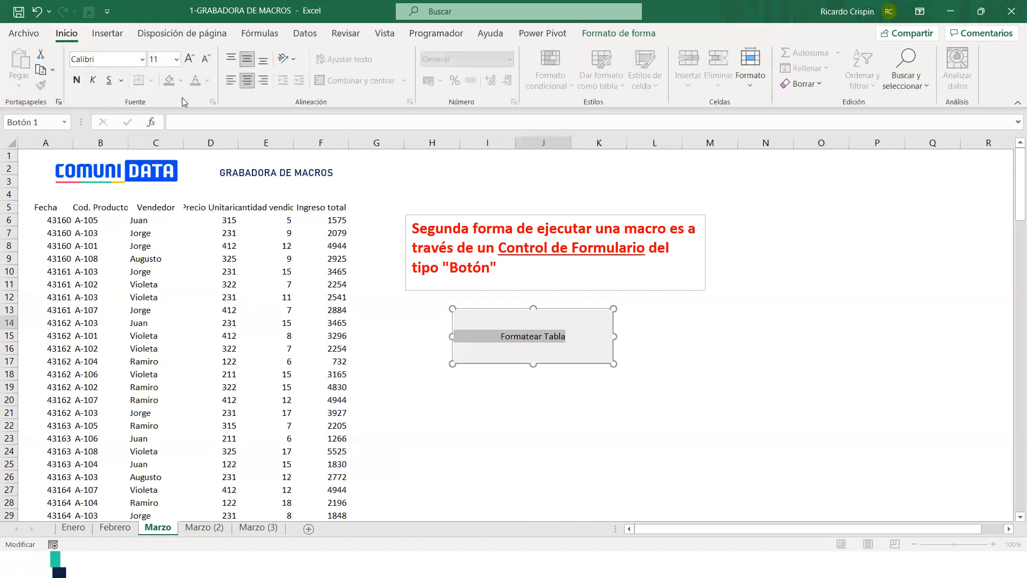
click(77, 79)
click(188, 59)
click(188, 59)
click(188, 58)
click(188, 59)
click(188, 59)
click(661, 321)
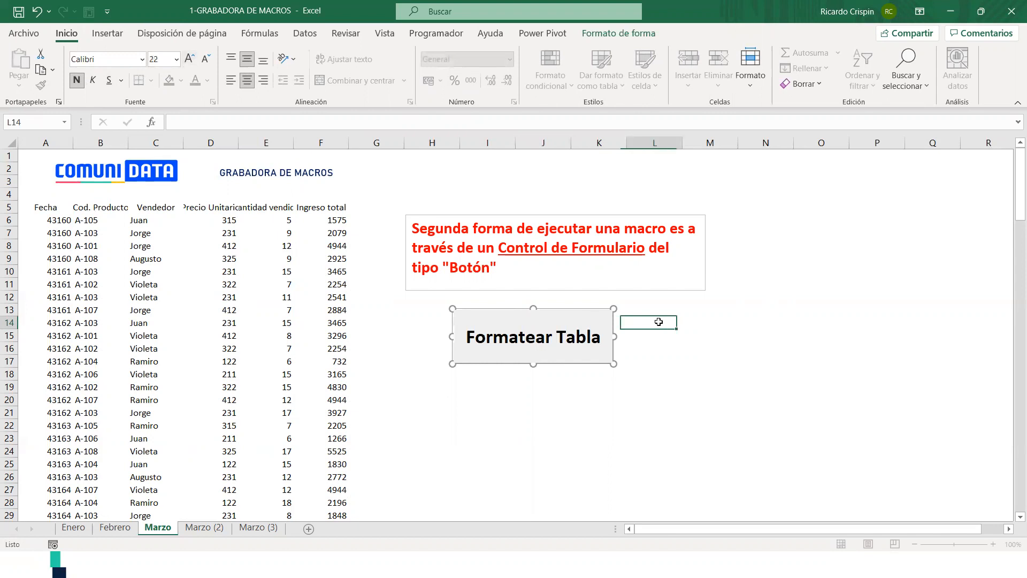
click(861, 310)
click(742, 425)
click(778, 335)
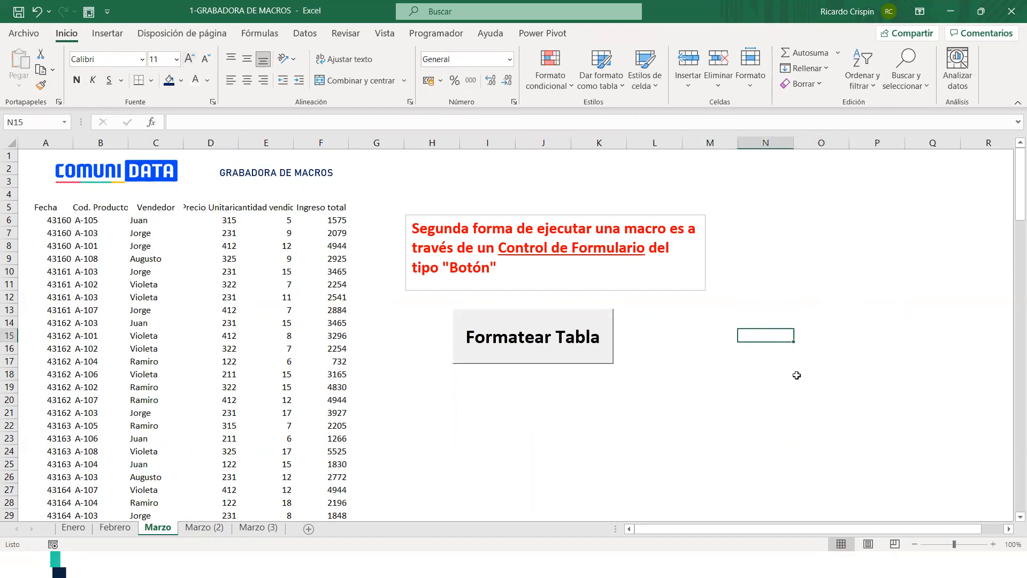
click(803, 301)
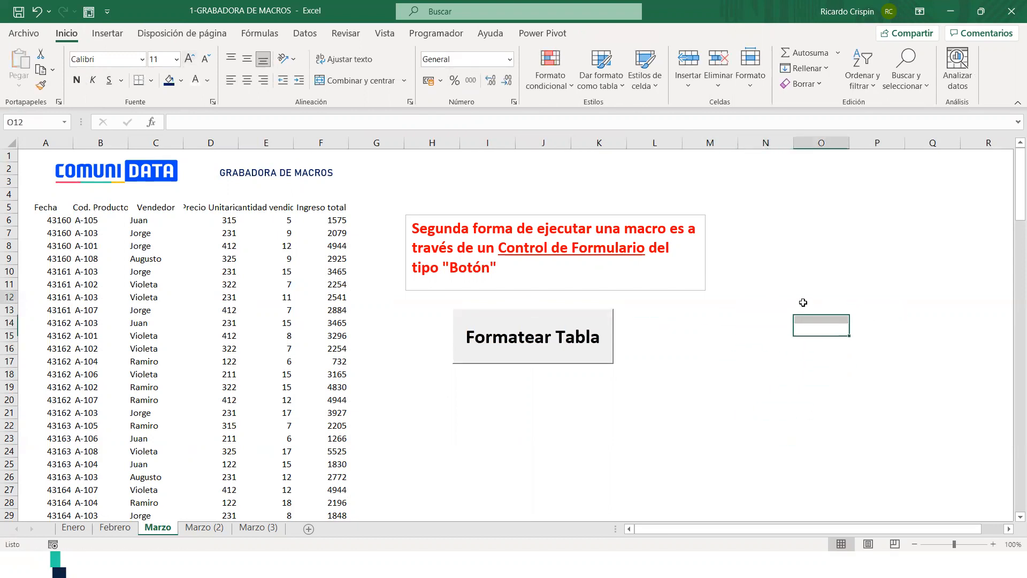
right_click(535, 313)
key(Escape)
click(562, 332)
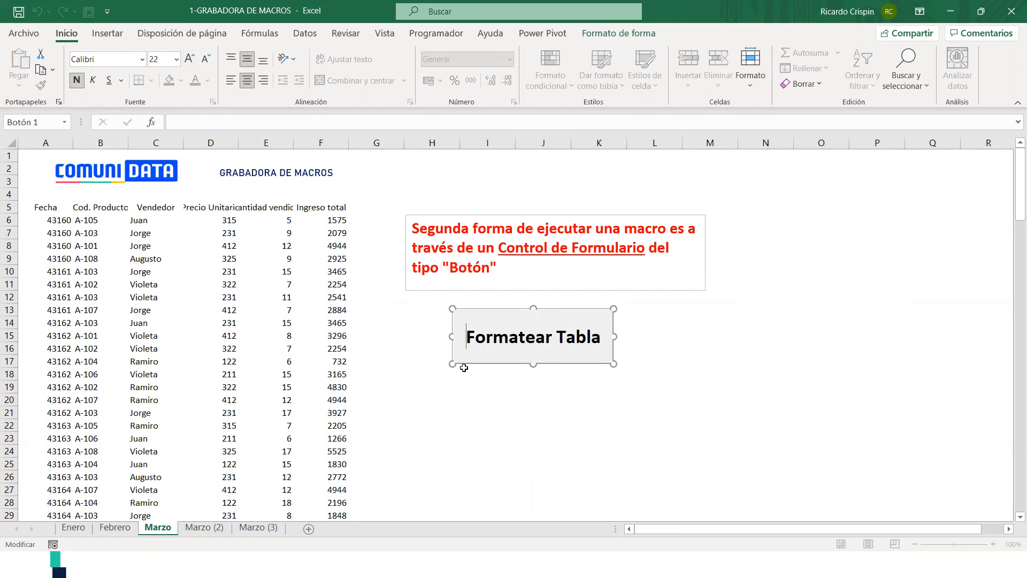
click(931, 243)
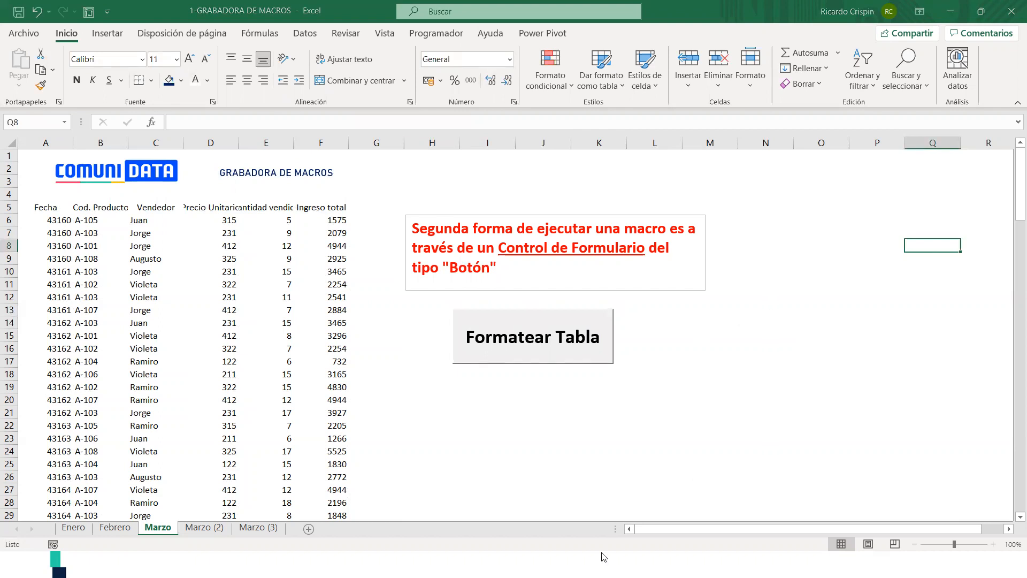
key(Escape)
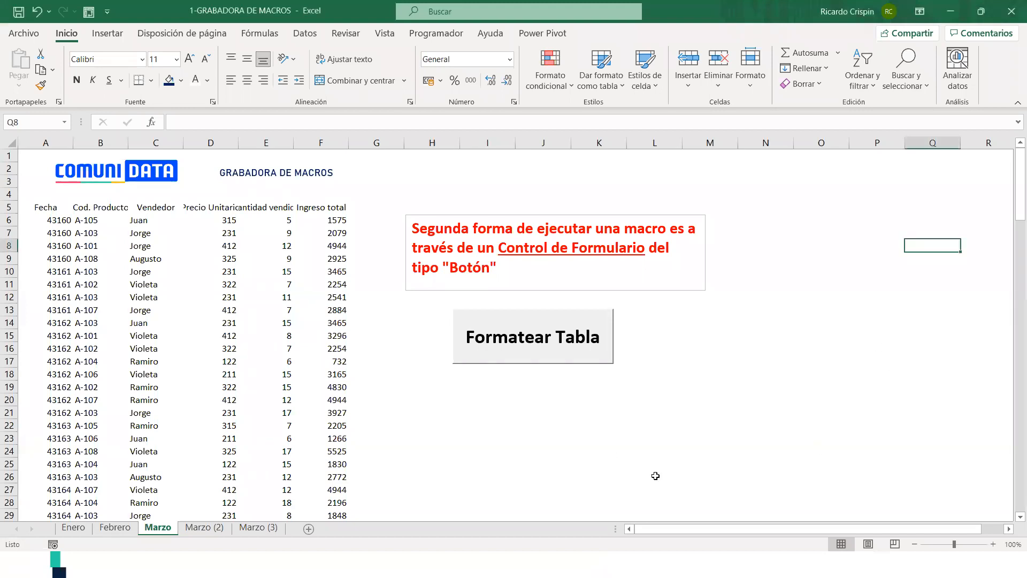
key(F2)
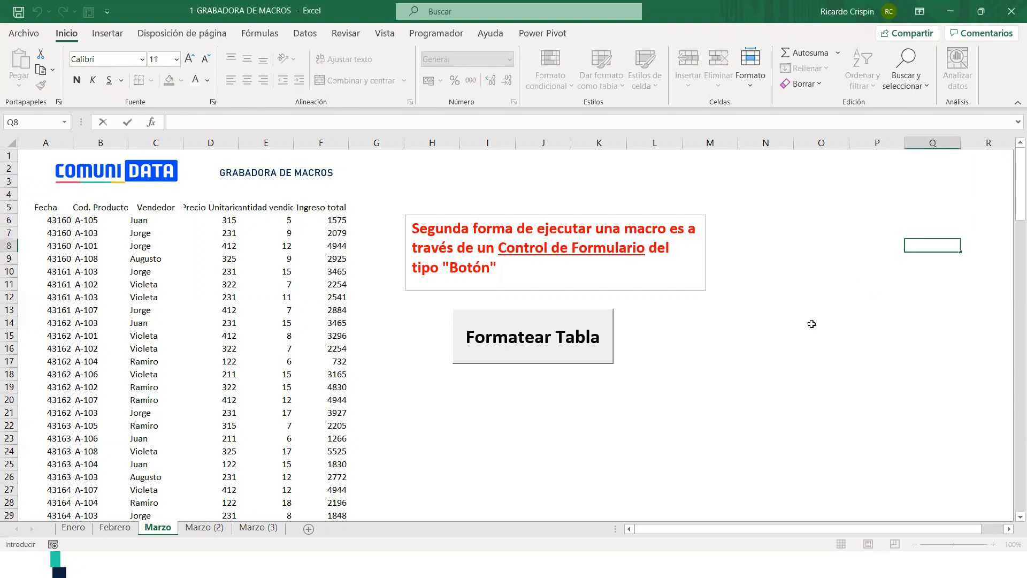
click(811, 324)
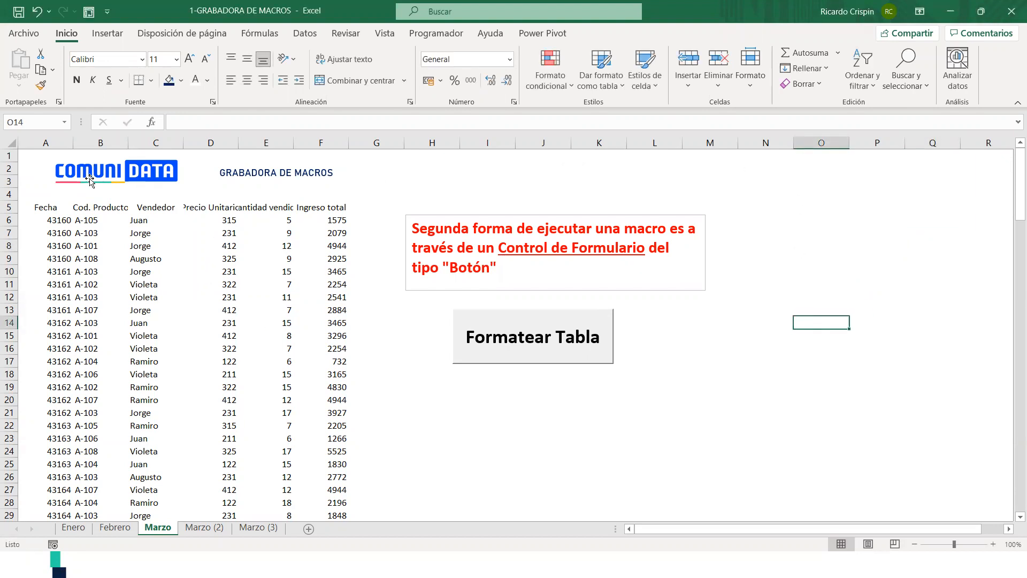
click(89, 182)
click(132, 244)
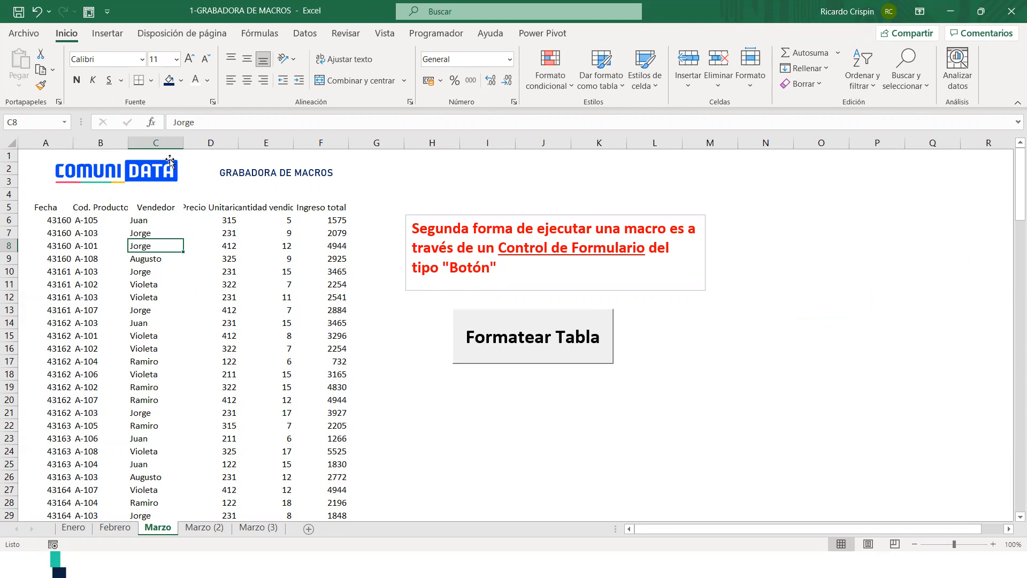
Run the Formatos macro on the Marzo sheet using the "Formatear Tabla" button
click(272, 172)
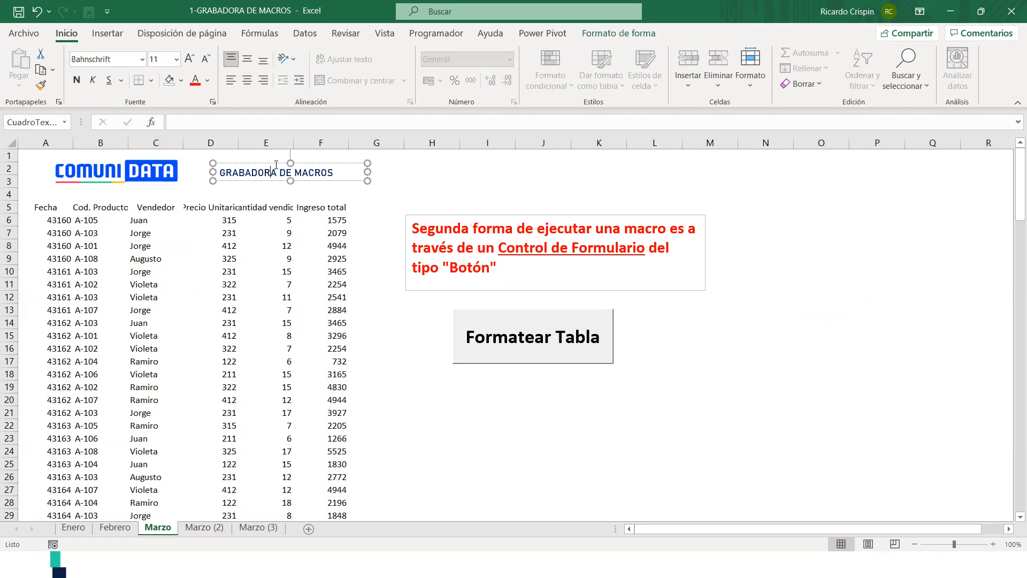
click(384, 256)
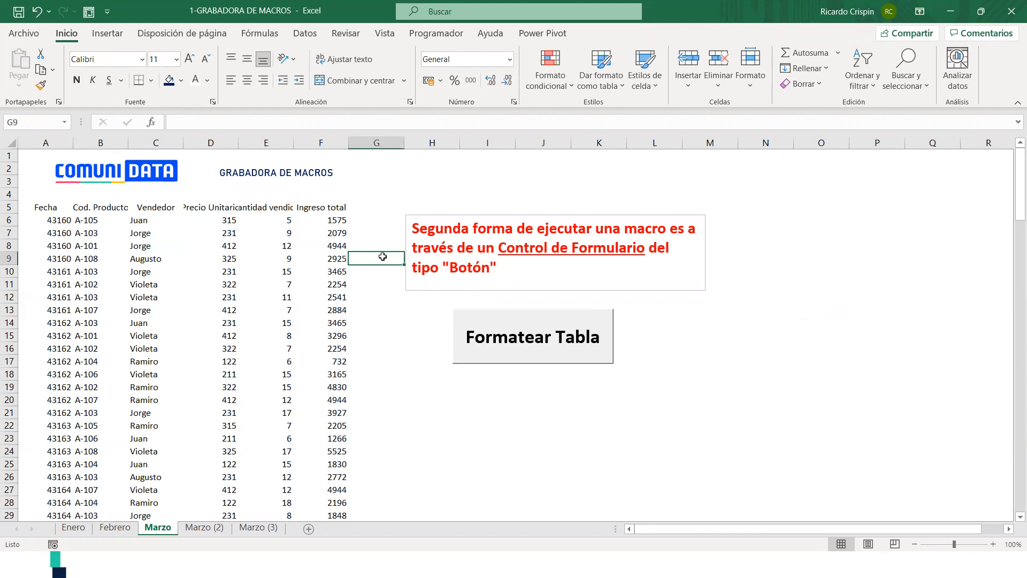
click(529, 318)
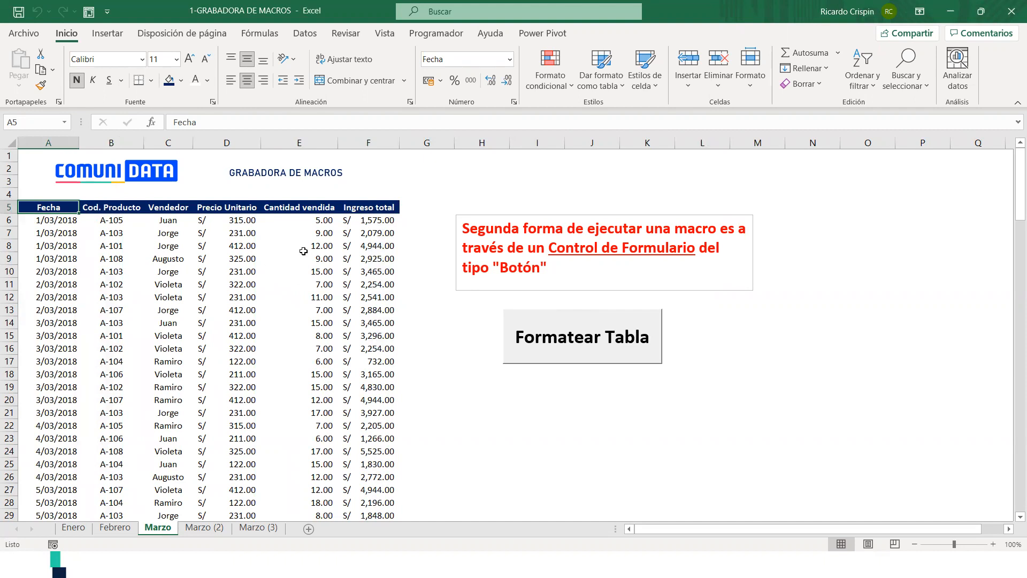
click(703, 207)
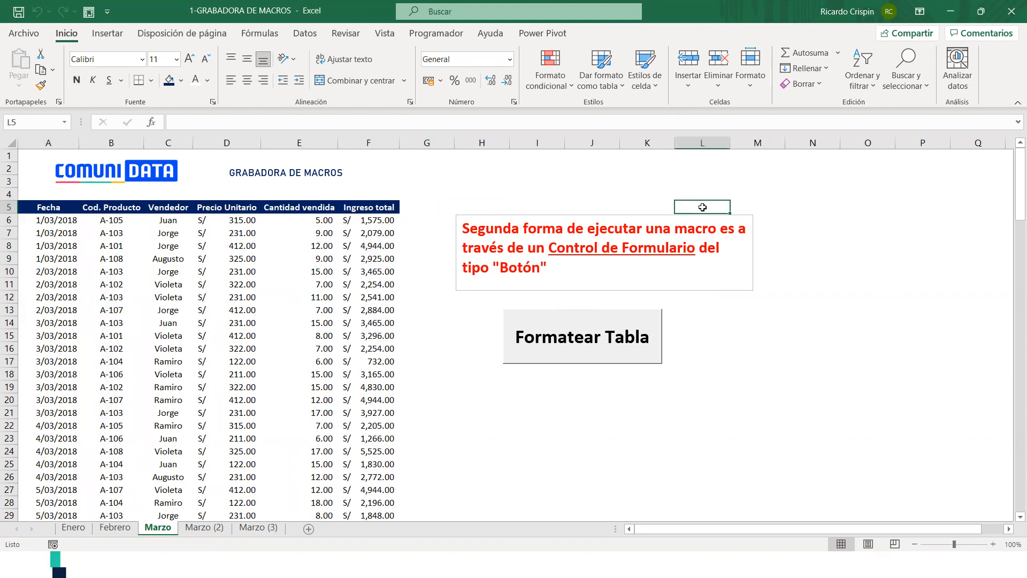
Copy the Marzo text box to the Marzo (2) sheet and change its first word to "Tercera"
click(697, 214)
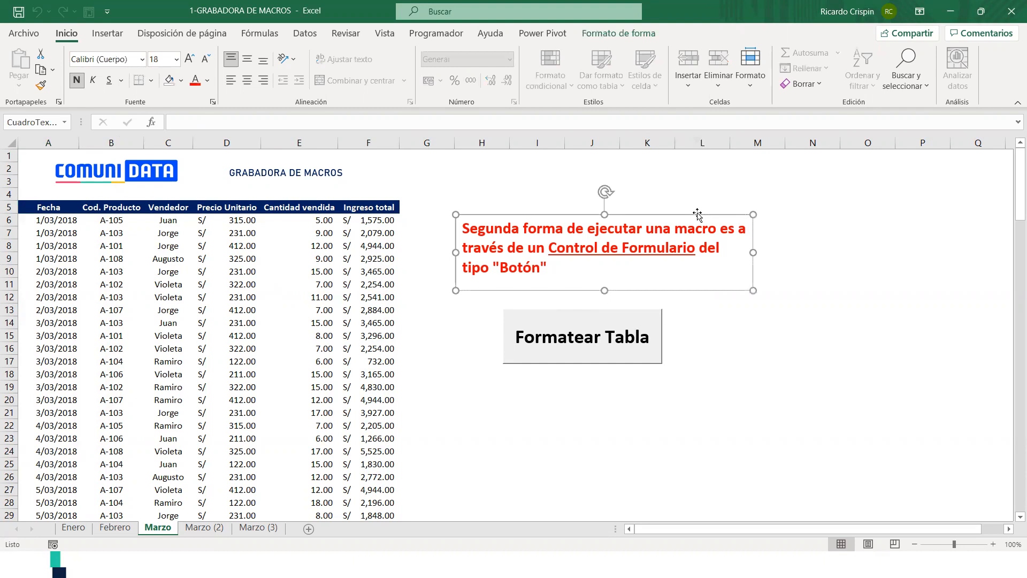
click(204, 527)
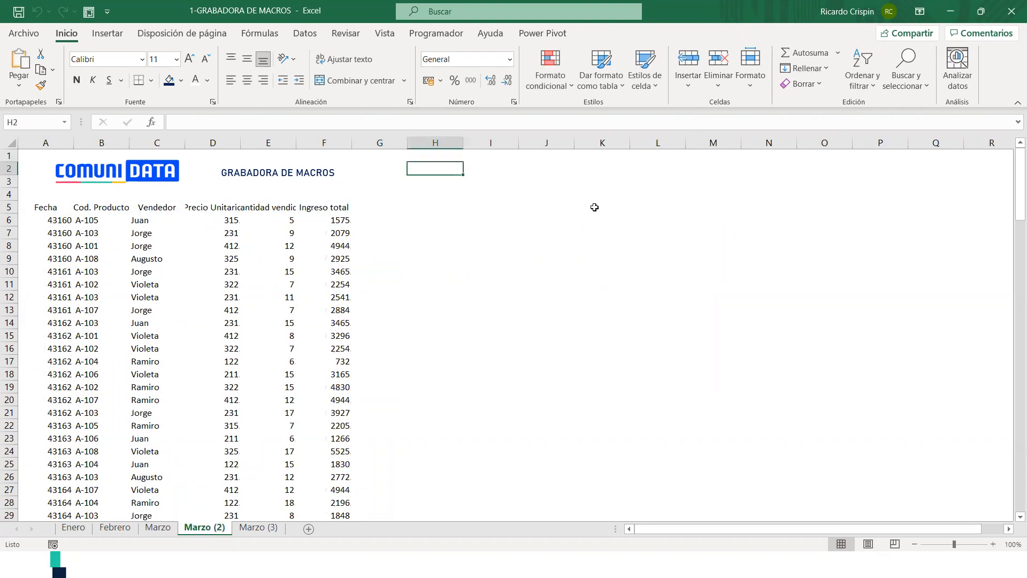
key(ctrl+v)
double_click(444, 215)
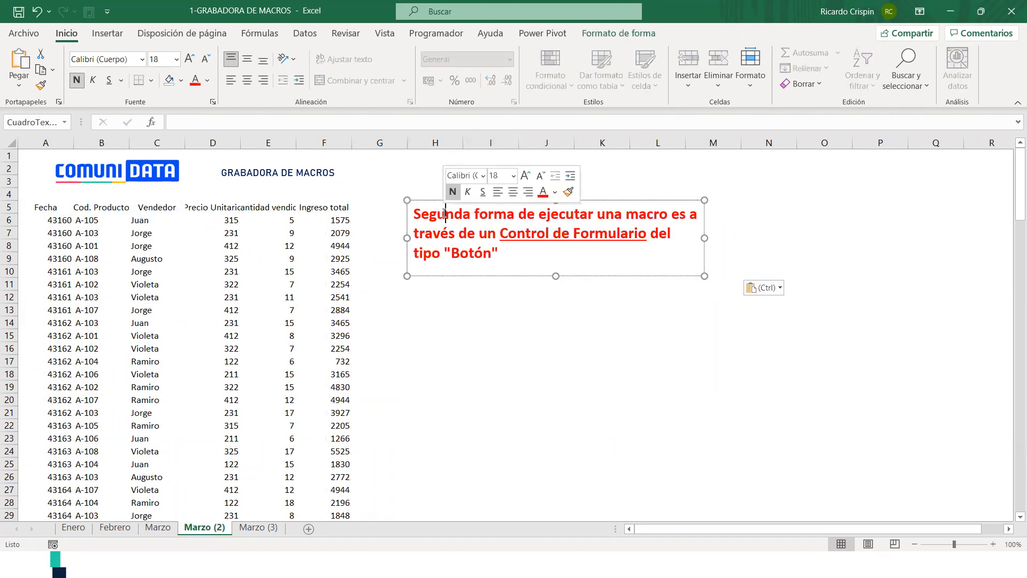
text(Tercera)
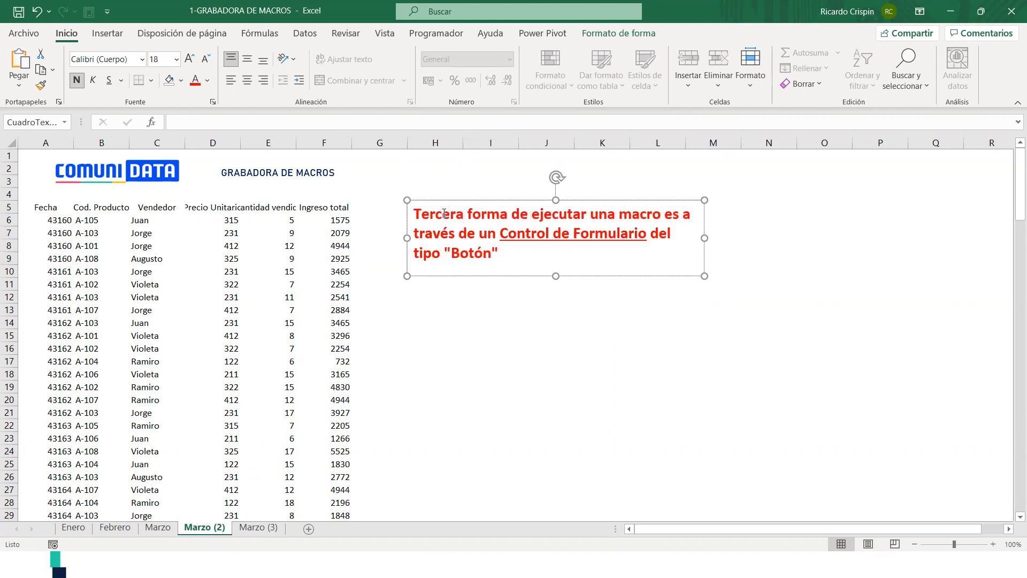
Replace the ending of the Marzo (2) text with "un atajo de teclado:" and add "Ctrl + Shift + O" below it
drag(556, 252, 489, 221)
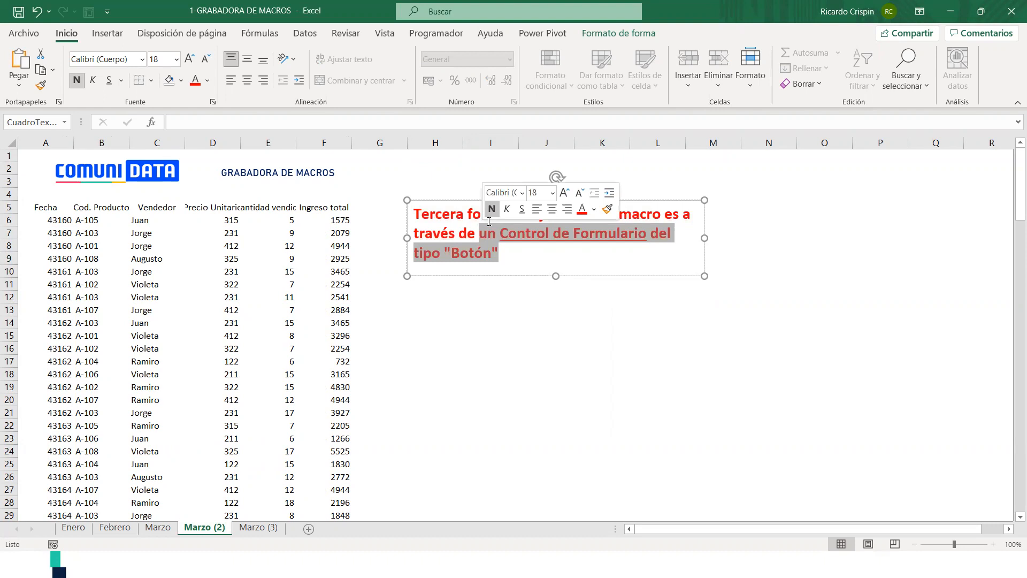
text(un atajo de teclado:)
key(Return)
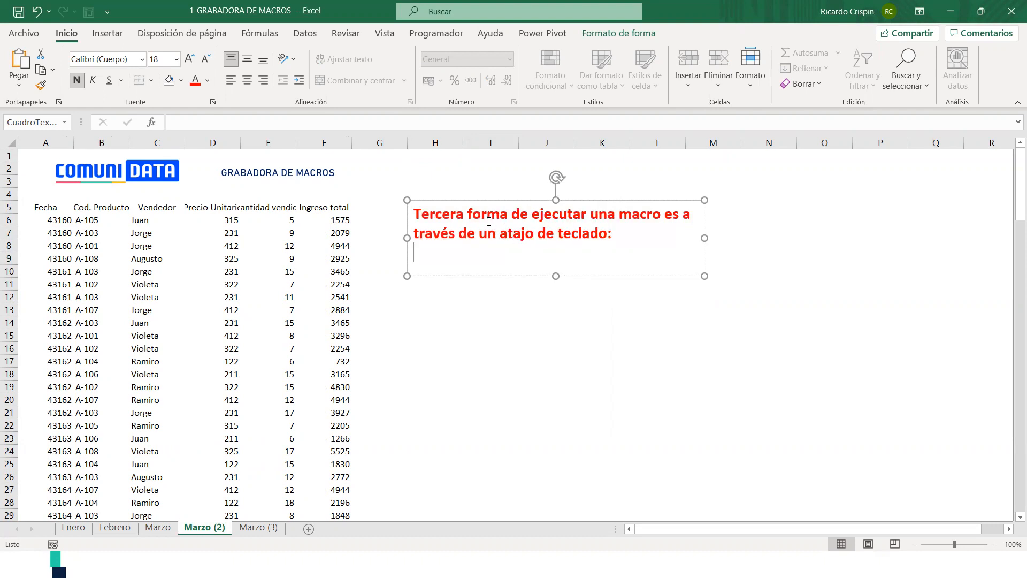
text(C)
text(C)
key(BackSpace)
text(cRT)
key(BackSpace)
key(BackSpace)
key(BackSpace)
text(Ctrl + Shift + OP)
key(BackSpace)
Centre the "Ctrl + Shift + O" line at 24 pt and lengthen the text box to enclose it
key(shift+Home)
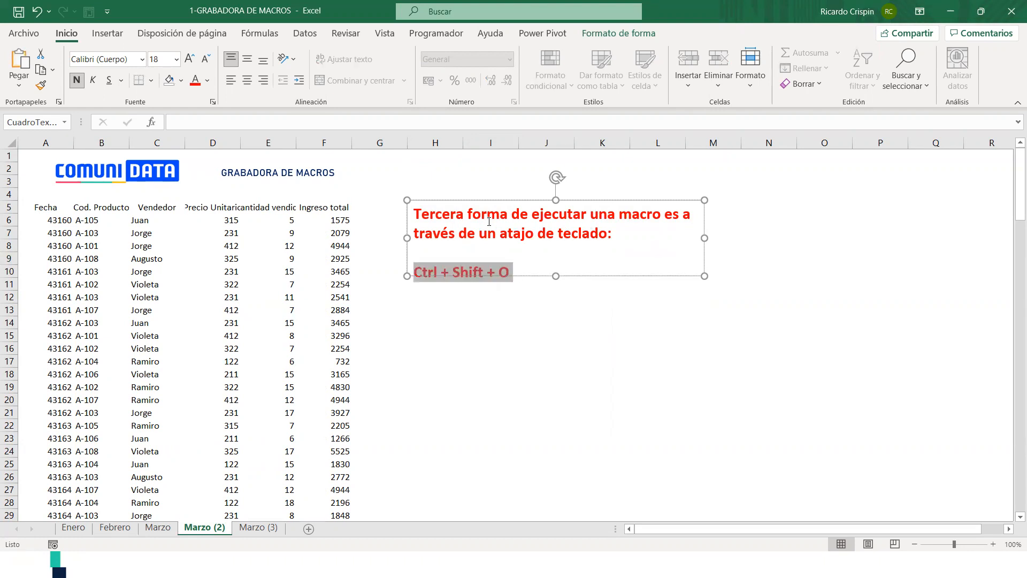
click(247, 81)
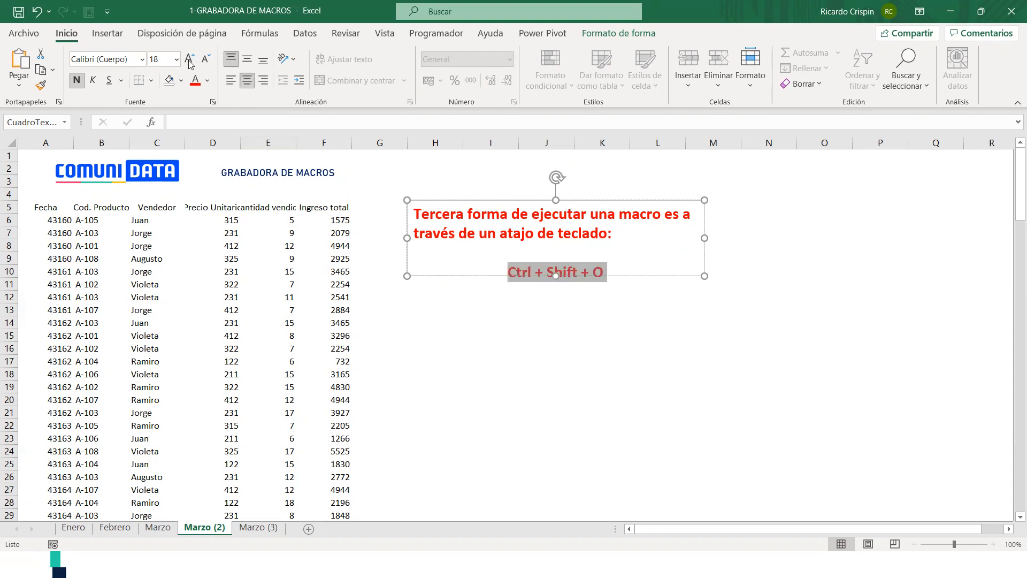
click(190, 59)
click(190, 59)
click(190, 59)
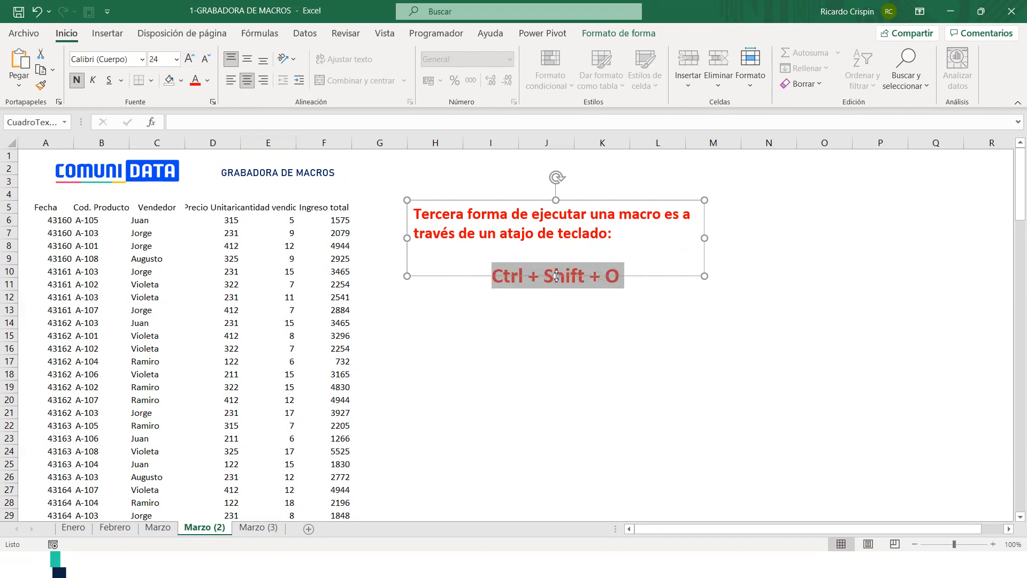
click(546, 277)
click(576, 327)
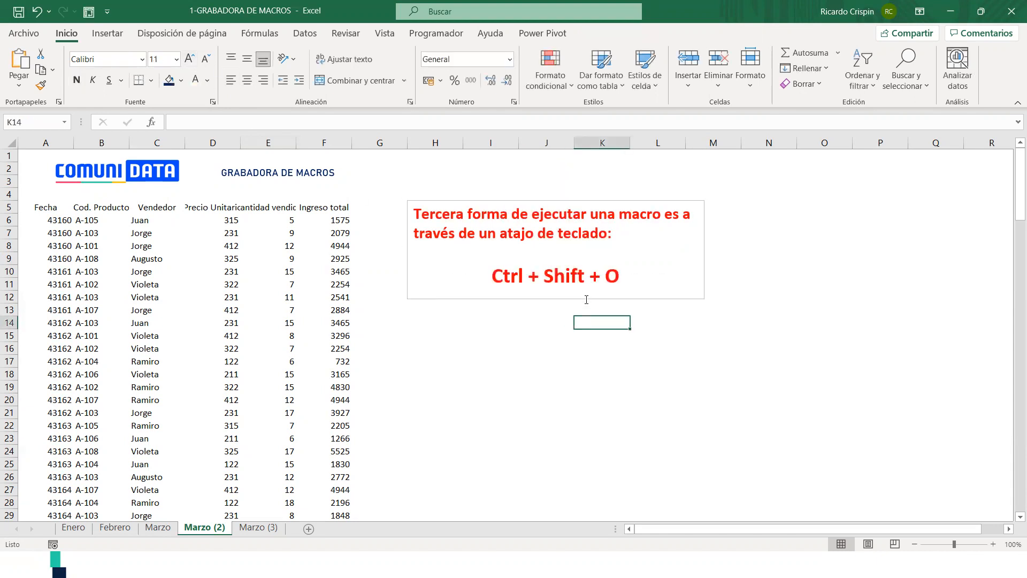
Format the Marzo (2) table by running the macro with its assigned keyboard shortcut
click(541, 319)
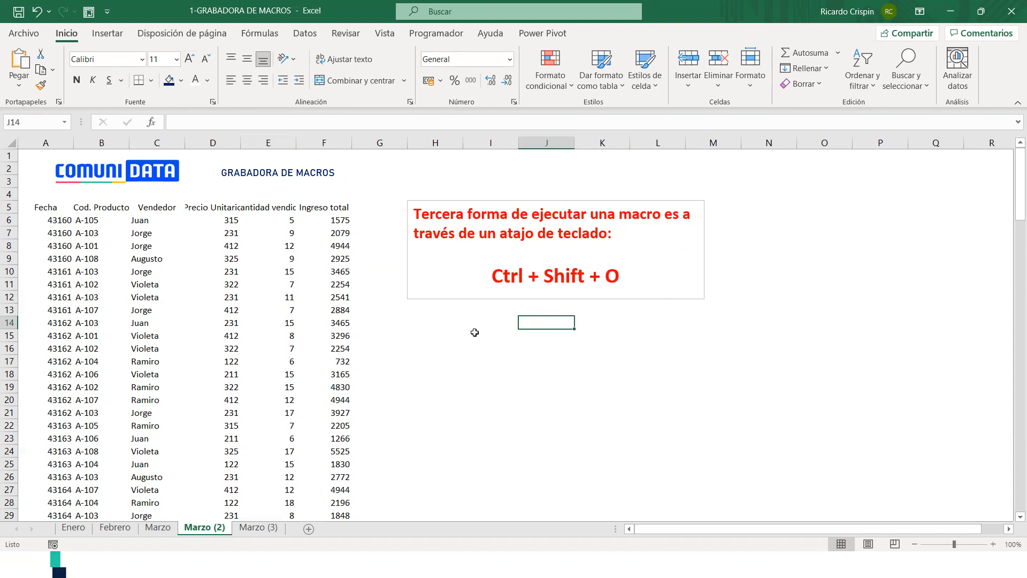
key(ctrl+shift+o)
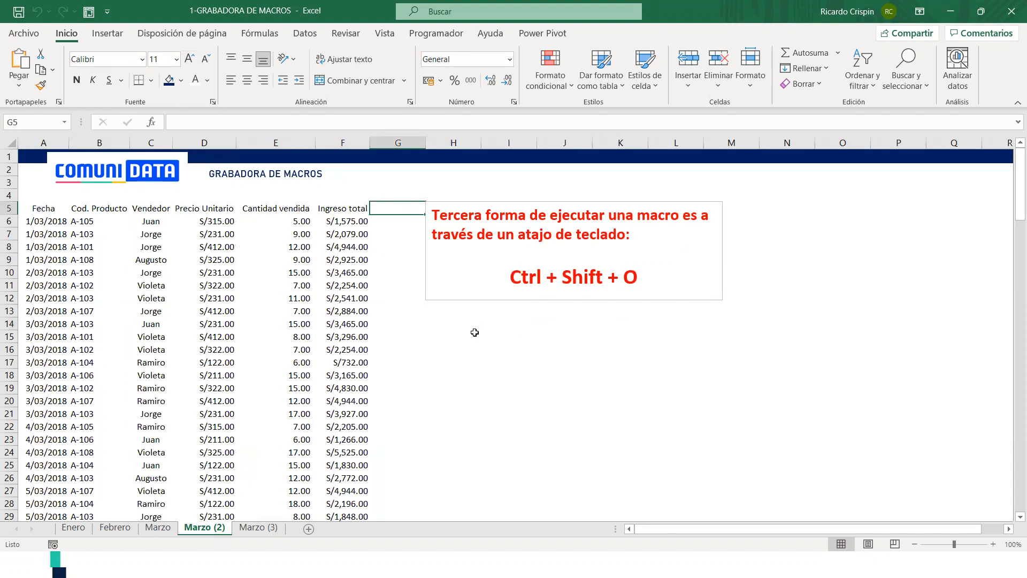
click(474, 332)
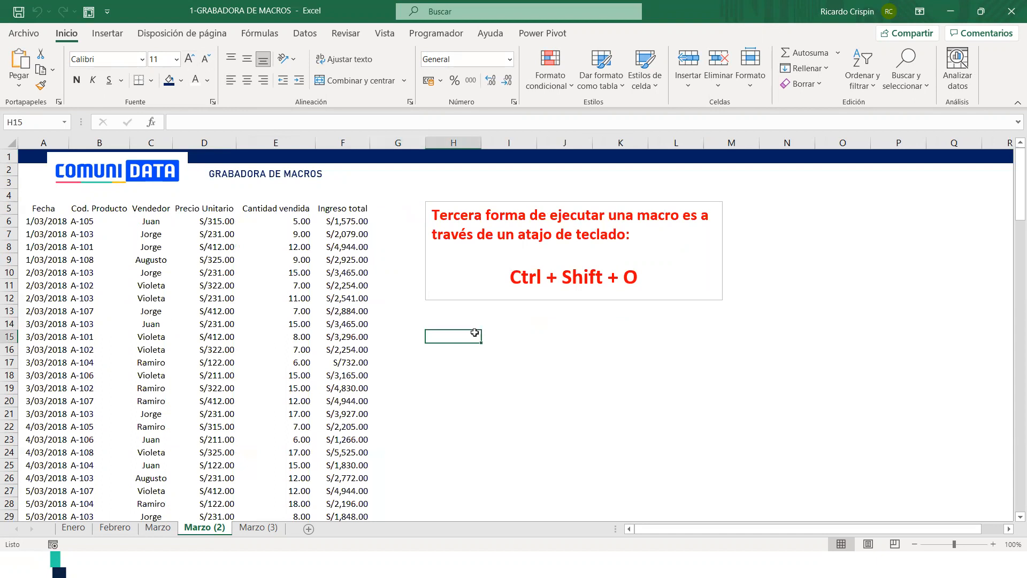
click(673, 427)
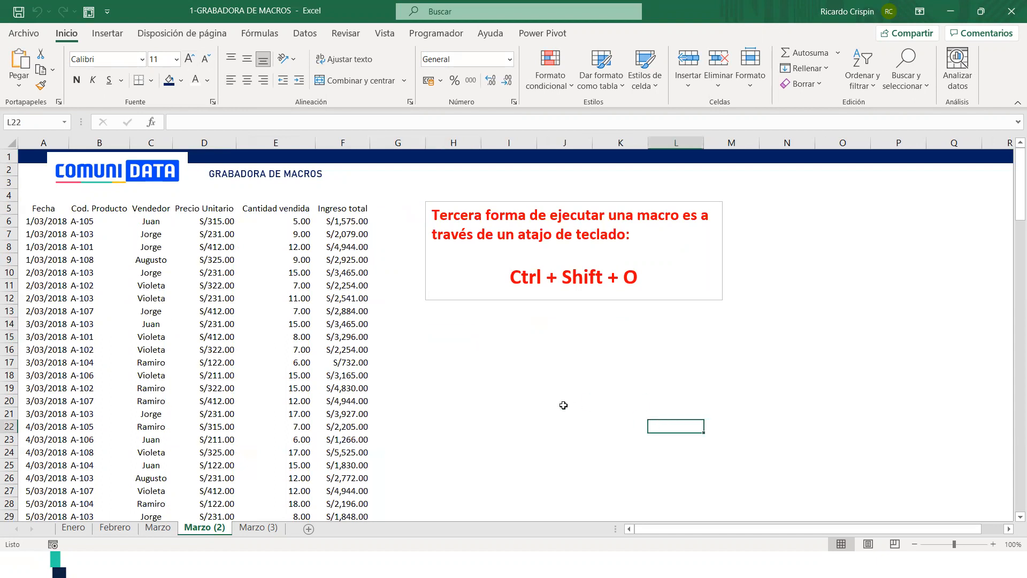
key(ctrl+shift+o)
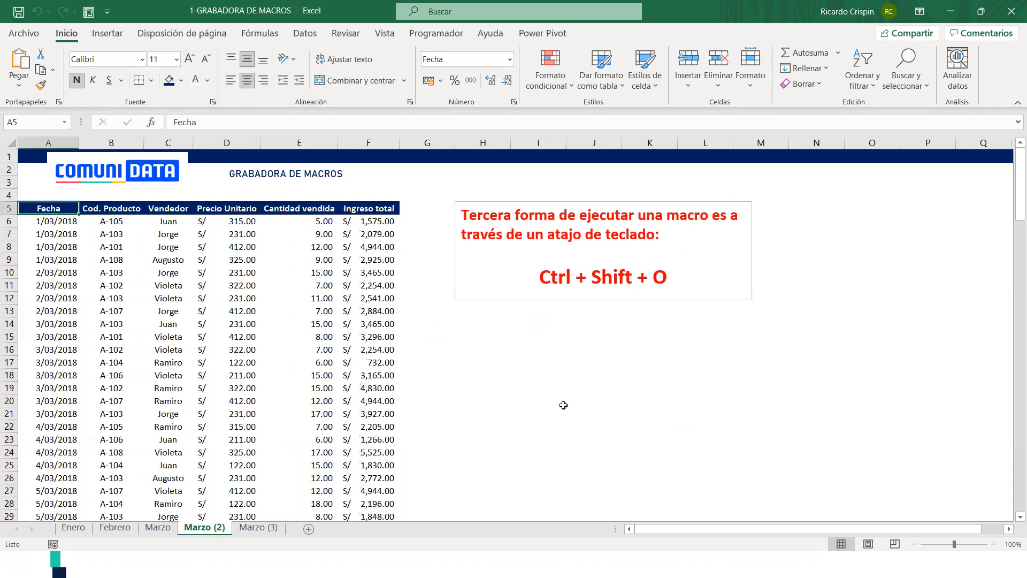
Examine the formatting of the top rows and the sales table on the Marzo (2) sheet
click(722, 157)
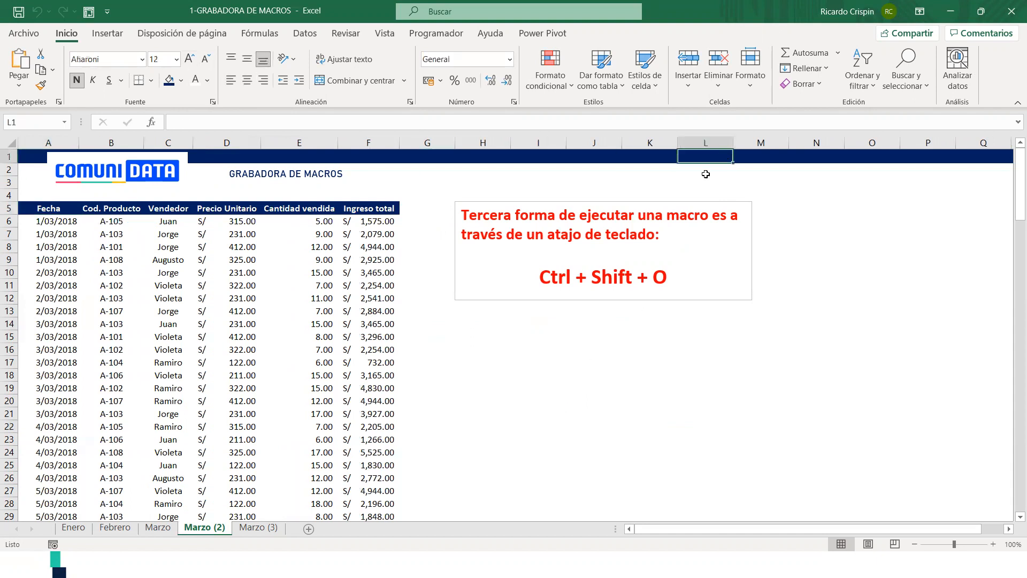
mouse_move(30, 155)
mouse_down()
mouse_move(844, 134)
mouse_move(954, 146)
mouse_move(22, 170)
mouse_up()
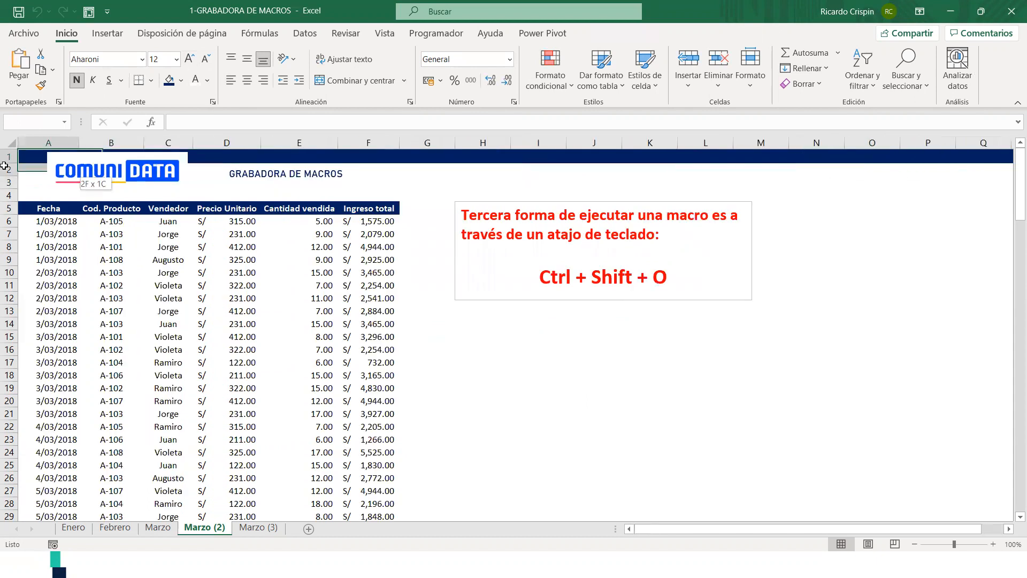
click(625, 361)
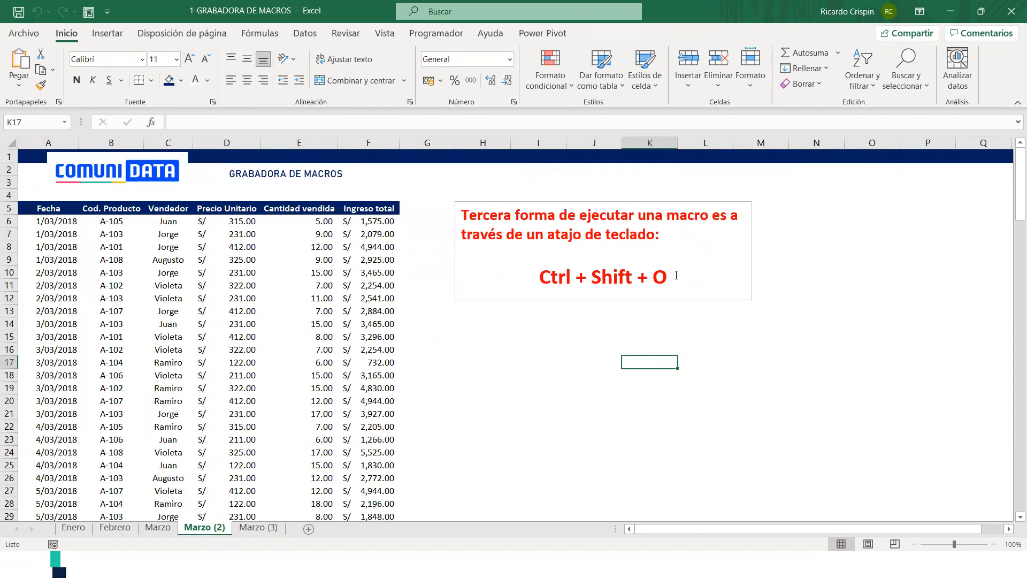
triple_click(677, 275)
click(280, 271)
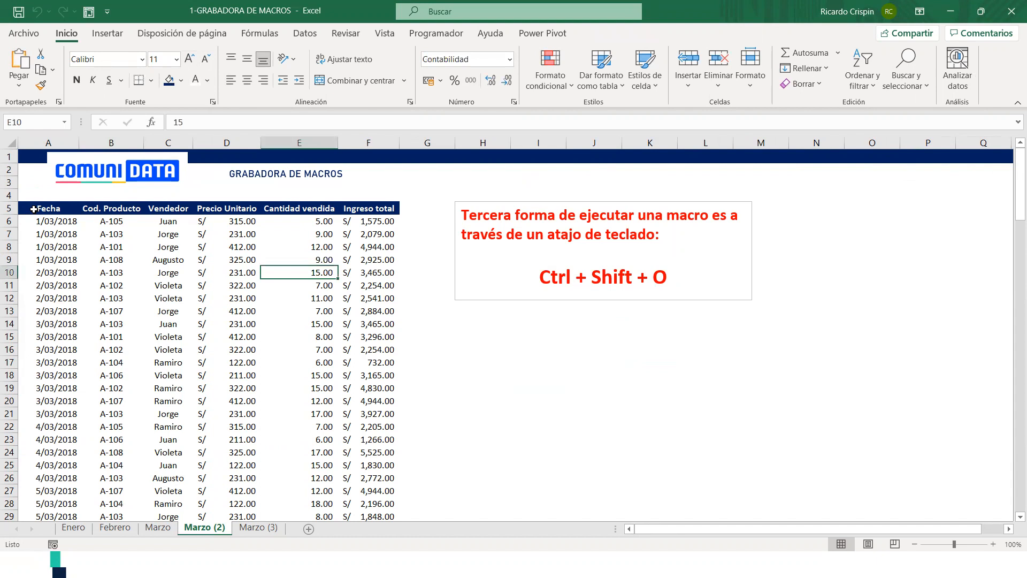
key(ctrl+shift+o)
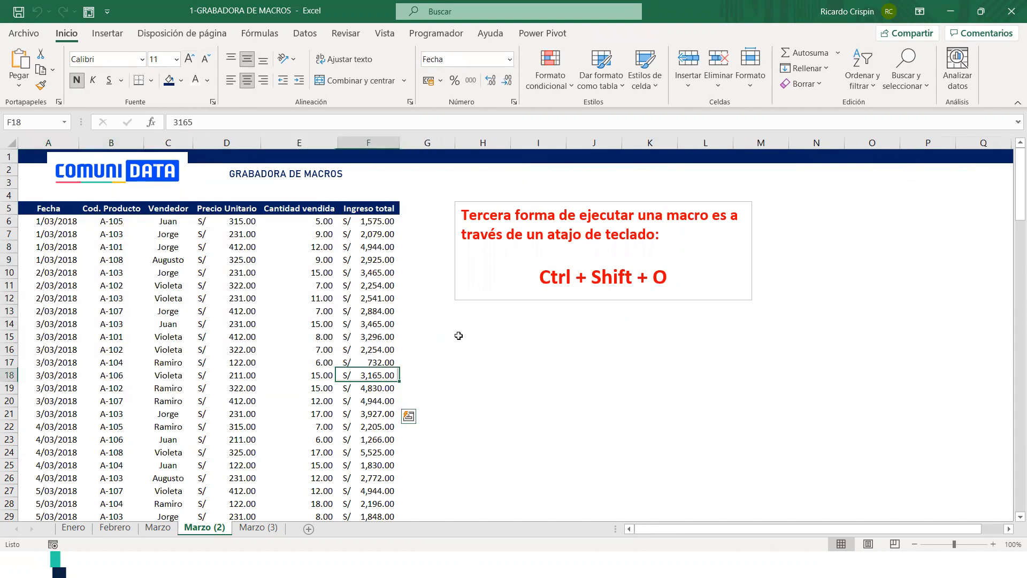
click(677, 403)
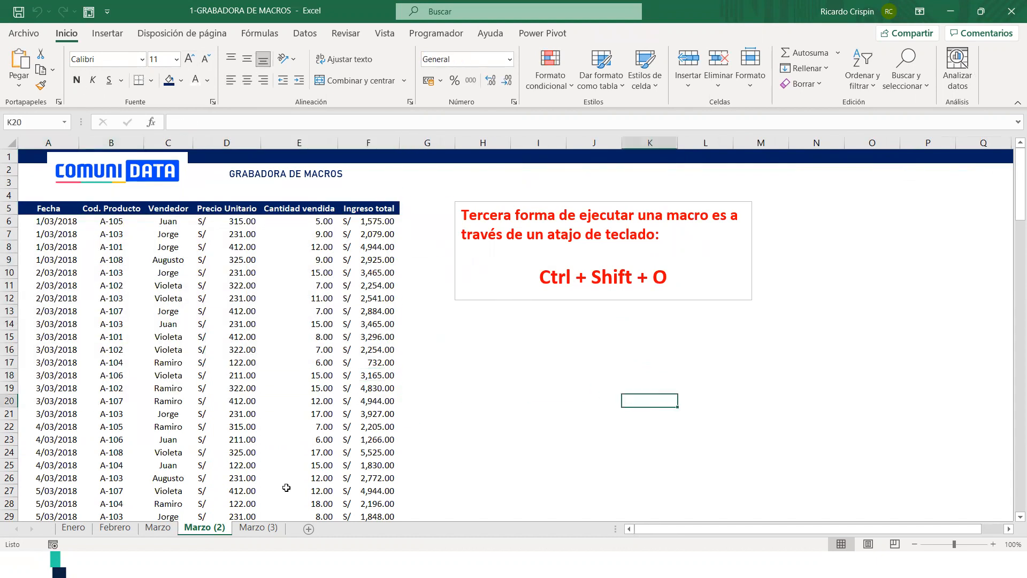
click(257, 527)
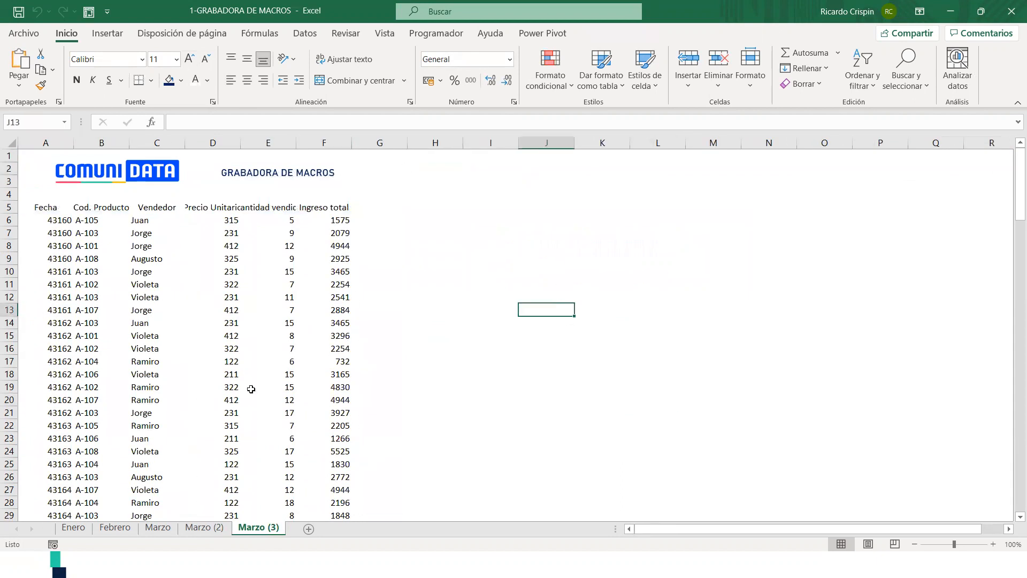
click(170, 529)
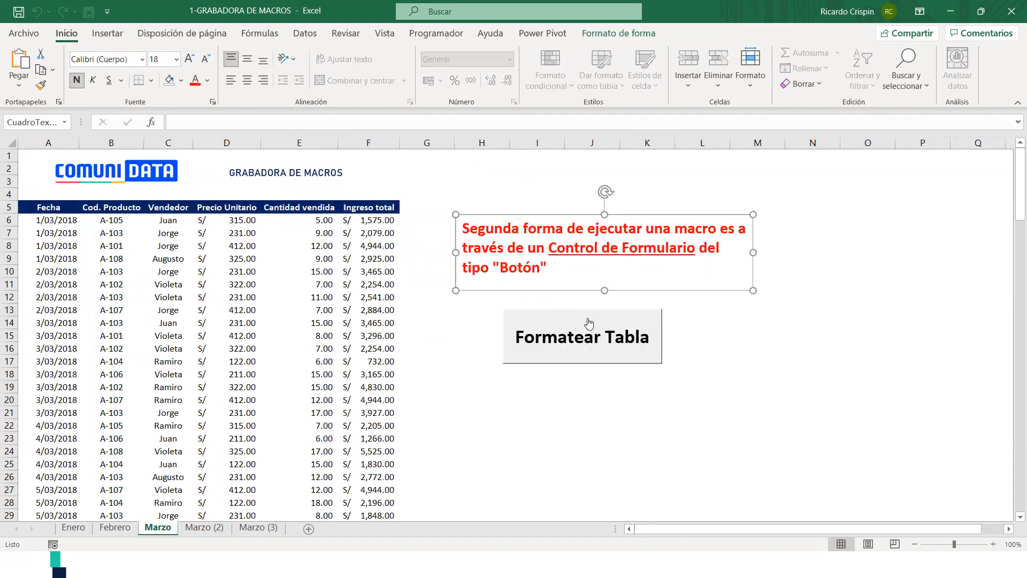
click(265, 528)
click(390, 236)
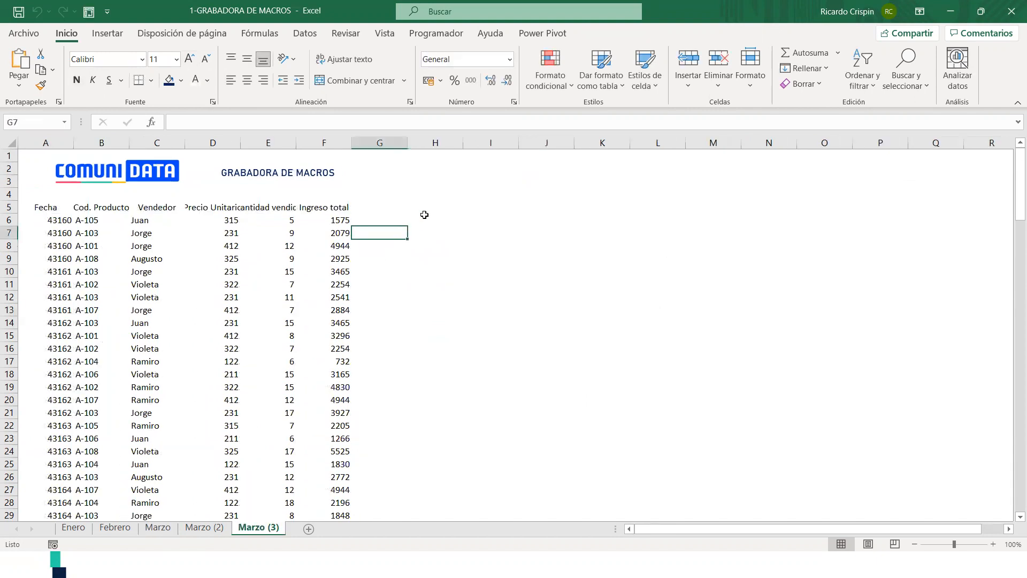
Copy the Marzo (2) text box beside the Marzo (3) table and change its first word to "Cuarta"
click(203, 529)
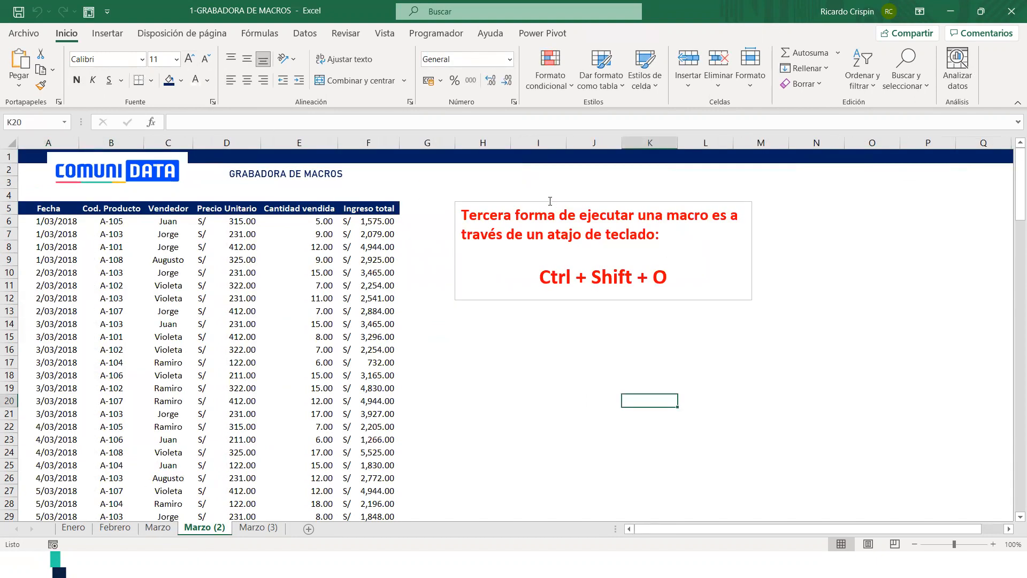
click(545, 201)
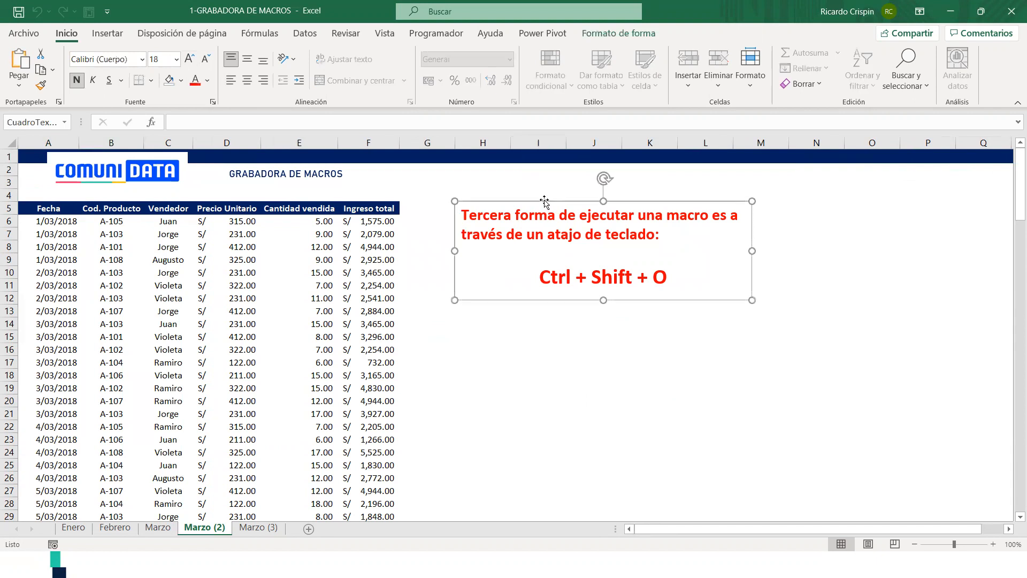
click(258, 528)
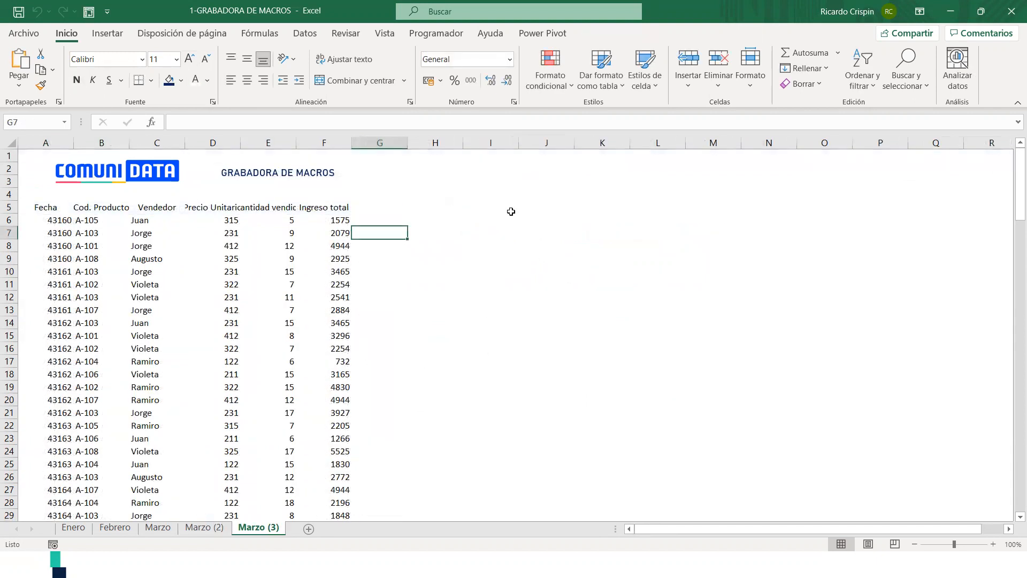
key(ctrl+v)
drag(536, 214, 499, 221)
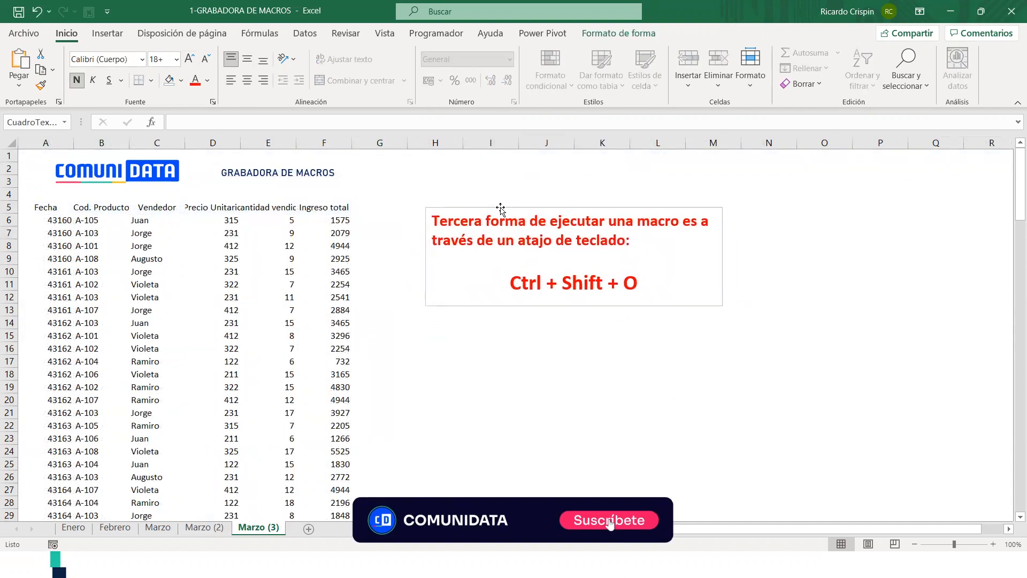
double_click(470, 221)
text(Cuarta)
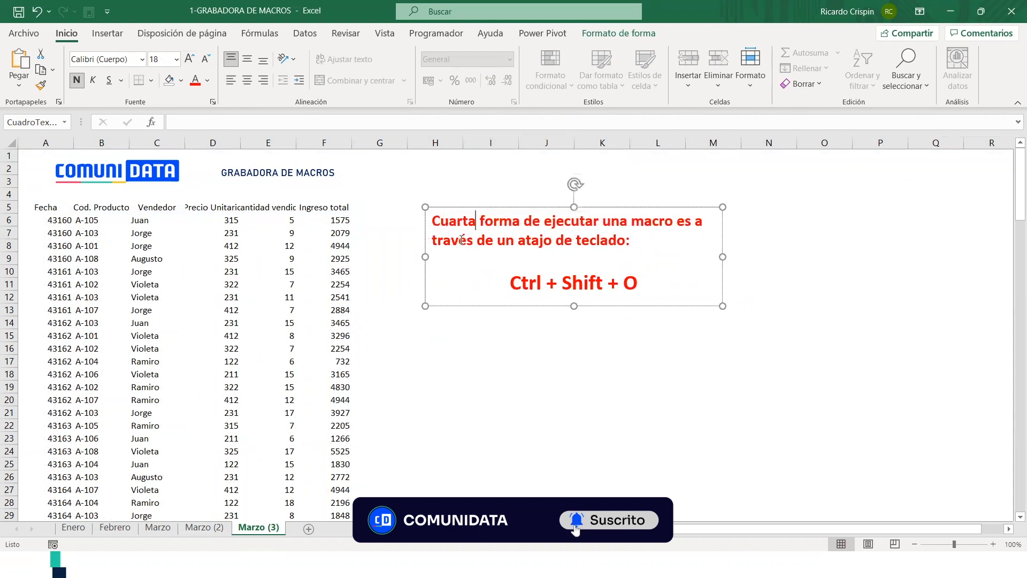
Rewrite the note's ending as "de una imagen, ícono o cuadro de texto que tenga disponible." and shorten the text box to fit
drag(631, 291, 484, 242)
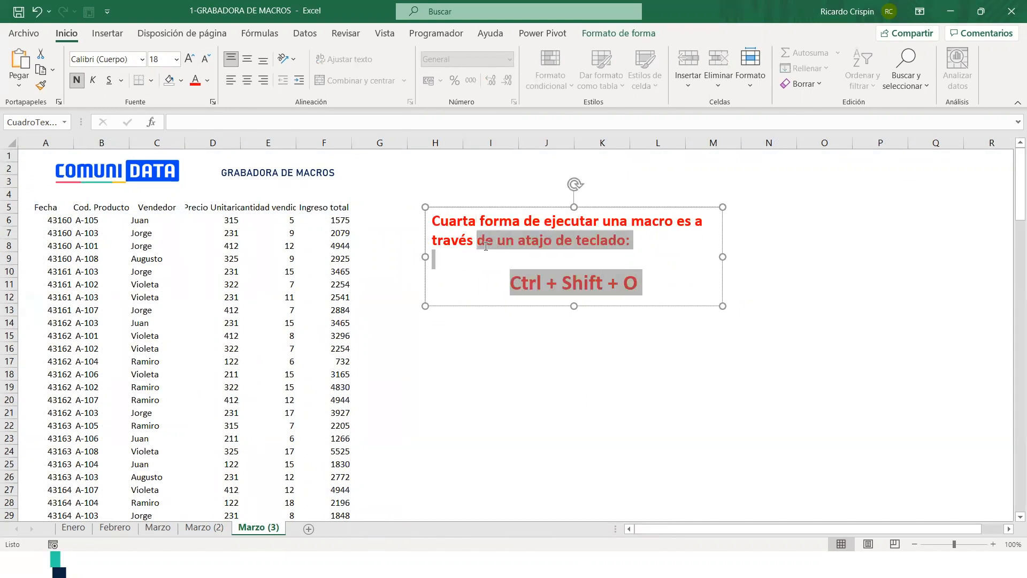
text(e un)
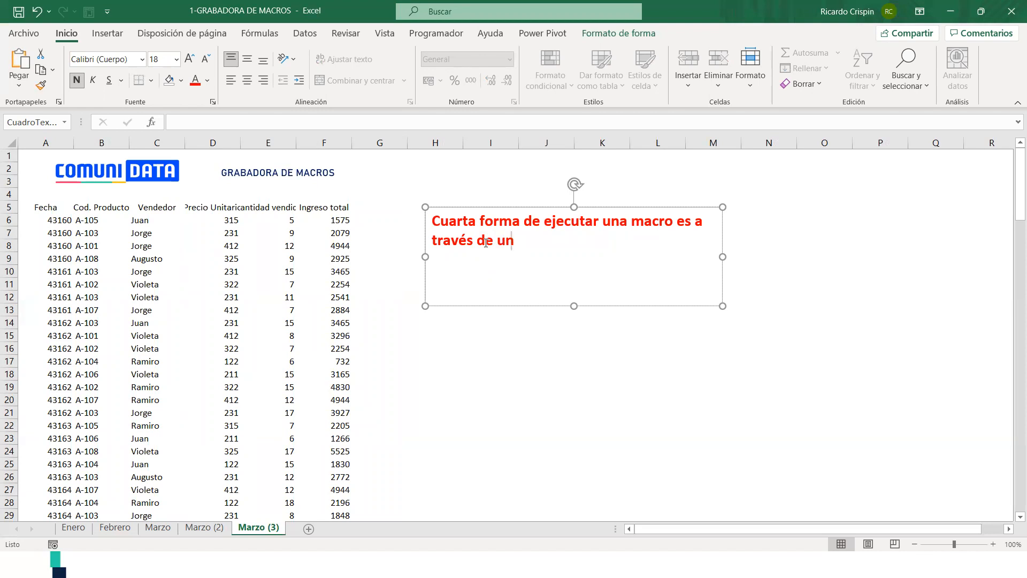
text(a una)
key(BackSpace)
key(BackSpace)
key(BackSpace)
text(image)
text(n, )
text(ícono o cuadro)
text( de texto que ten)
text(ga dispo)
text(nible.)
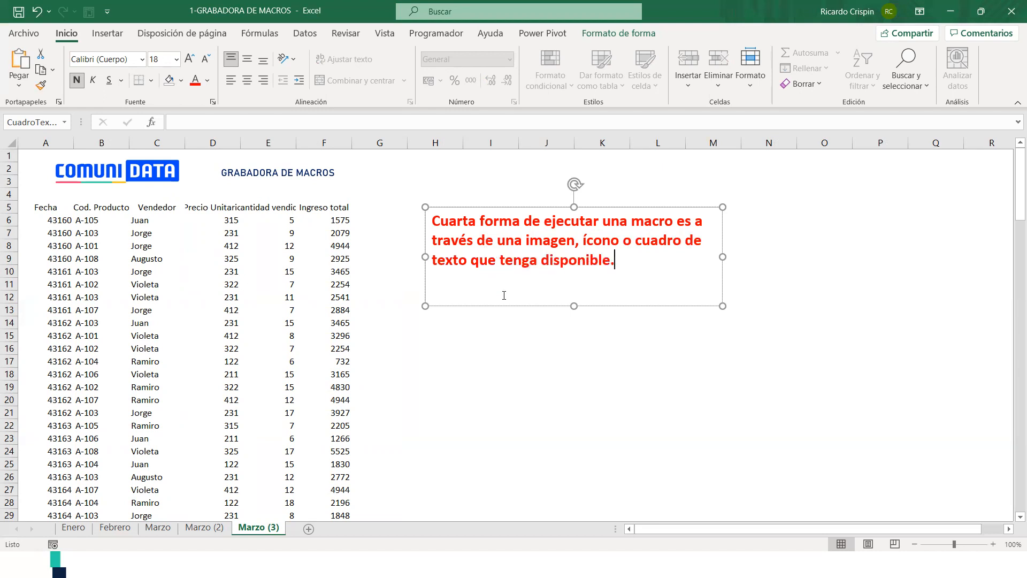
drag(574, 306, 574, 287)
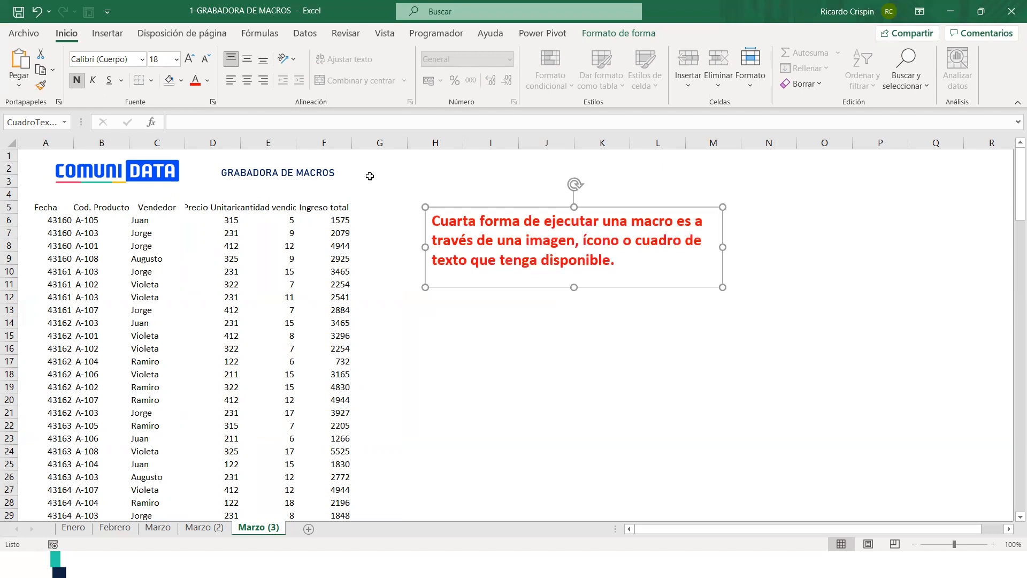
Insert the picture "click" from the Escritorio folder COVID19-MINSA > TALLER into the Marzo (3) sheet
click(107, 33)
click(164, 67)
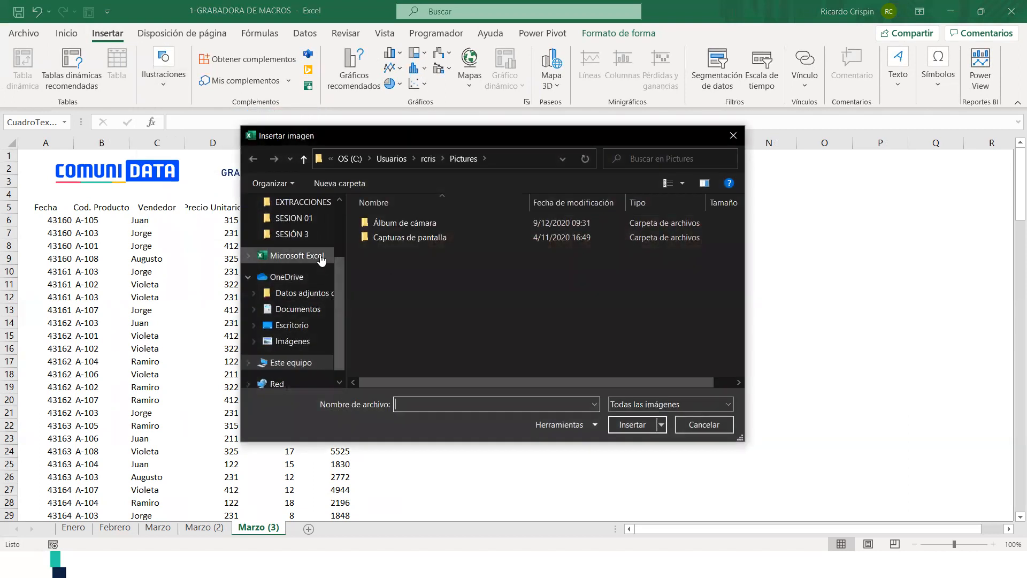
scroll(321, 260, up, 3)
scroll(303, 238, up, 2)
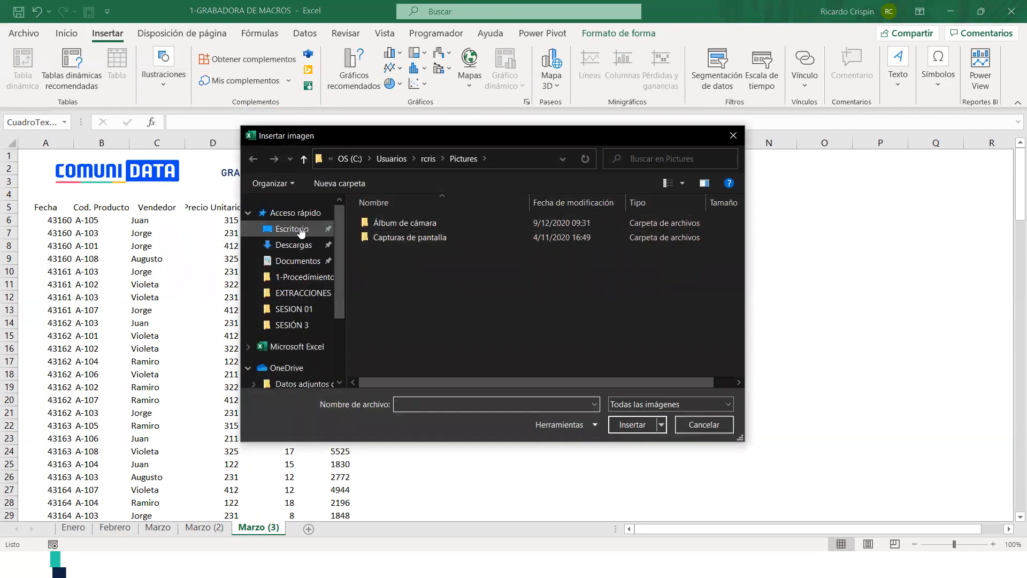
click(302, 230)
double_click(538, 238)
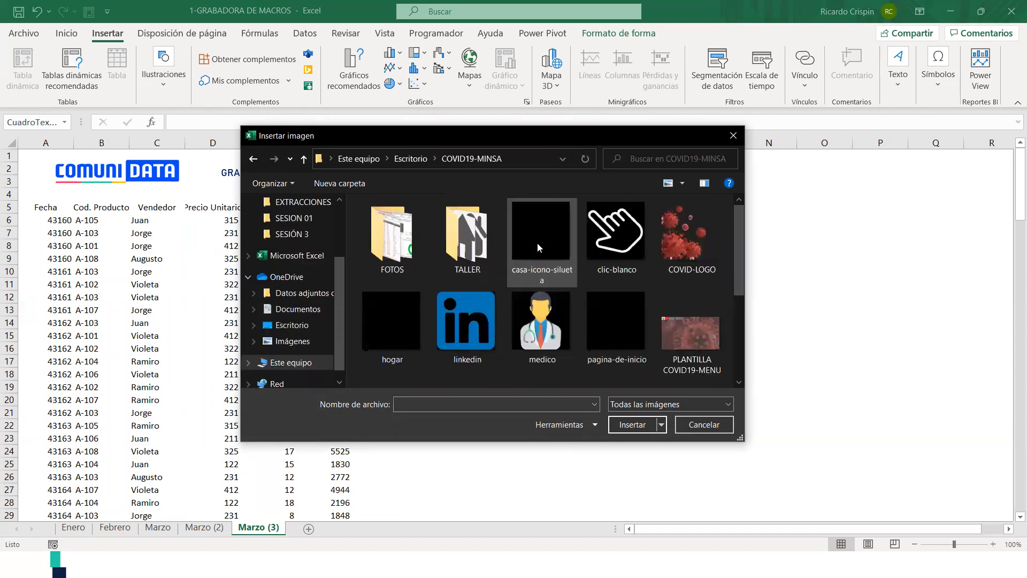
click(615, 230)
double_click(474, 243)
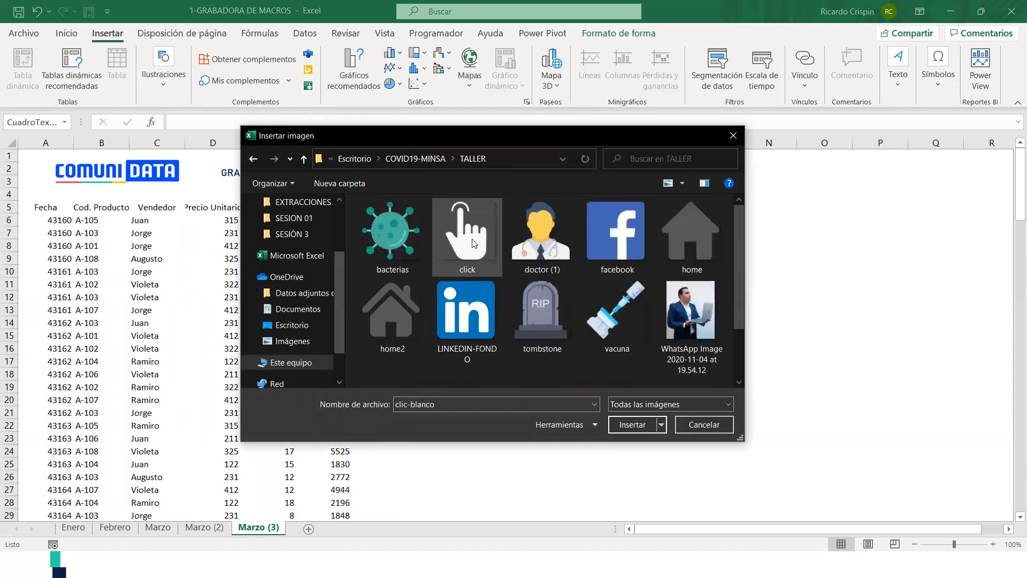
click(463, 238)
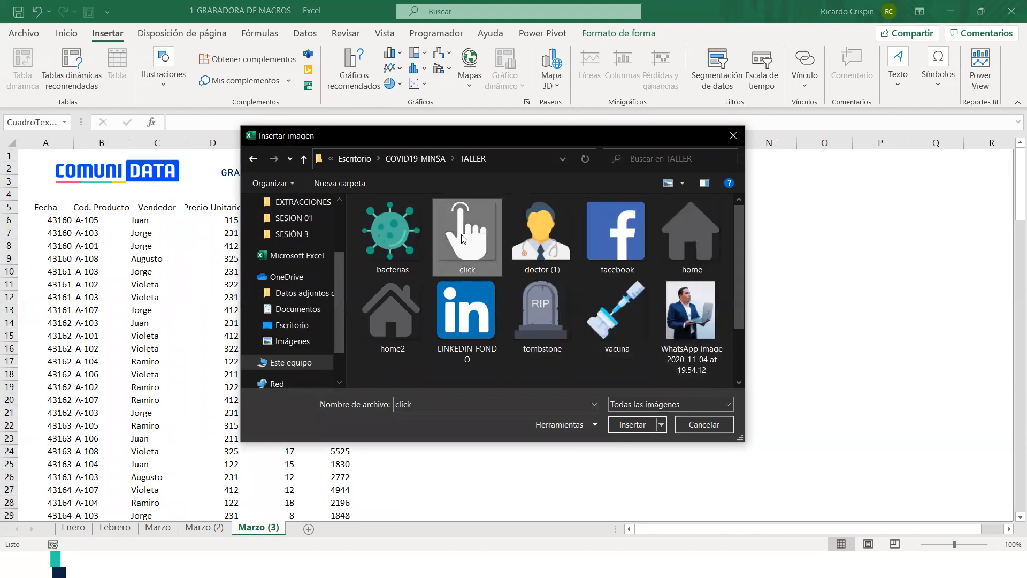
double_click(463, 239)
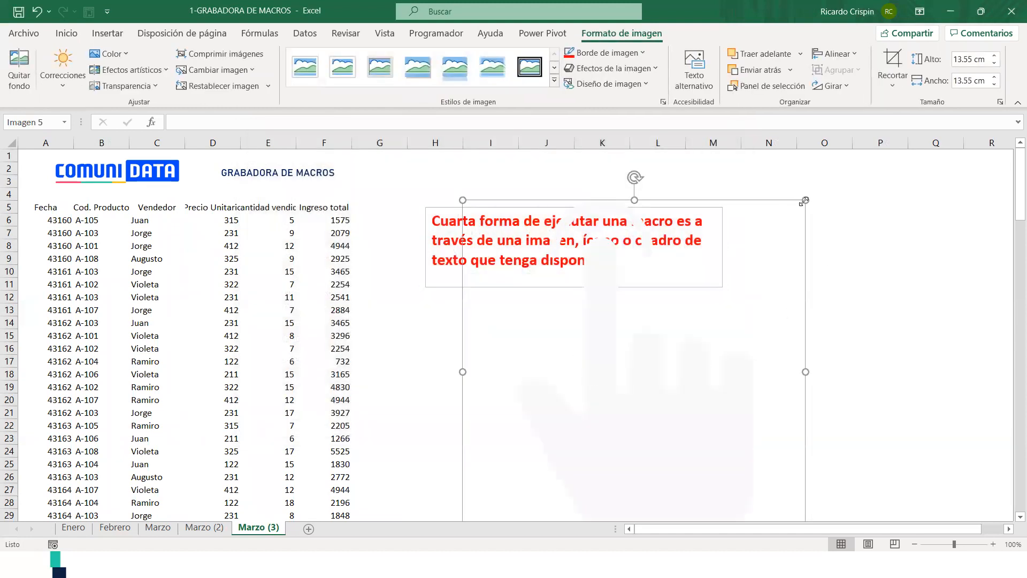
Shrink the hand picture to about 6.54 cm, place it below the note and recolour it light blue
drag(627, 405, 627, 405)
drag(596, 432, 578, 347)
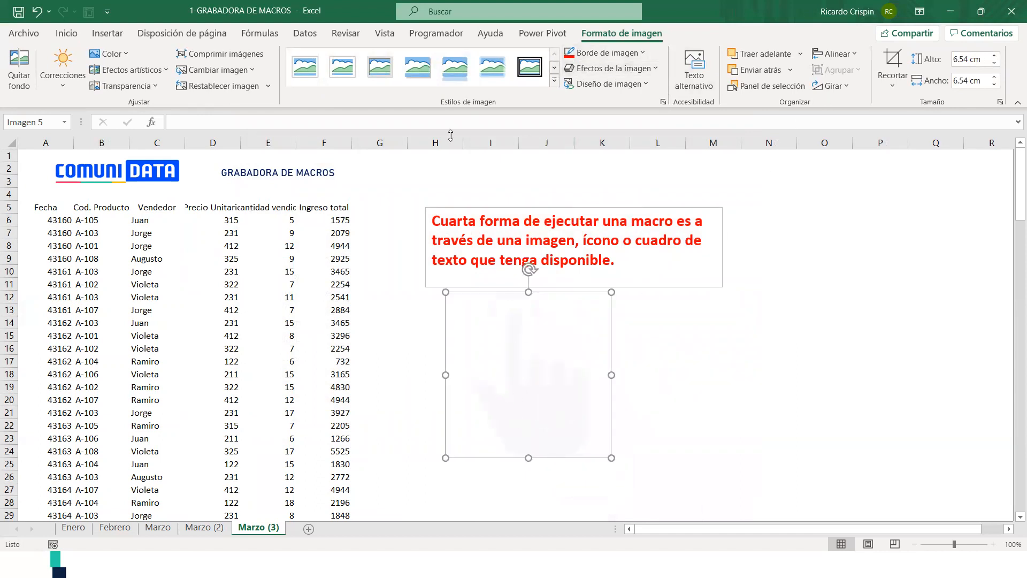
click(118, 55)
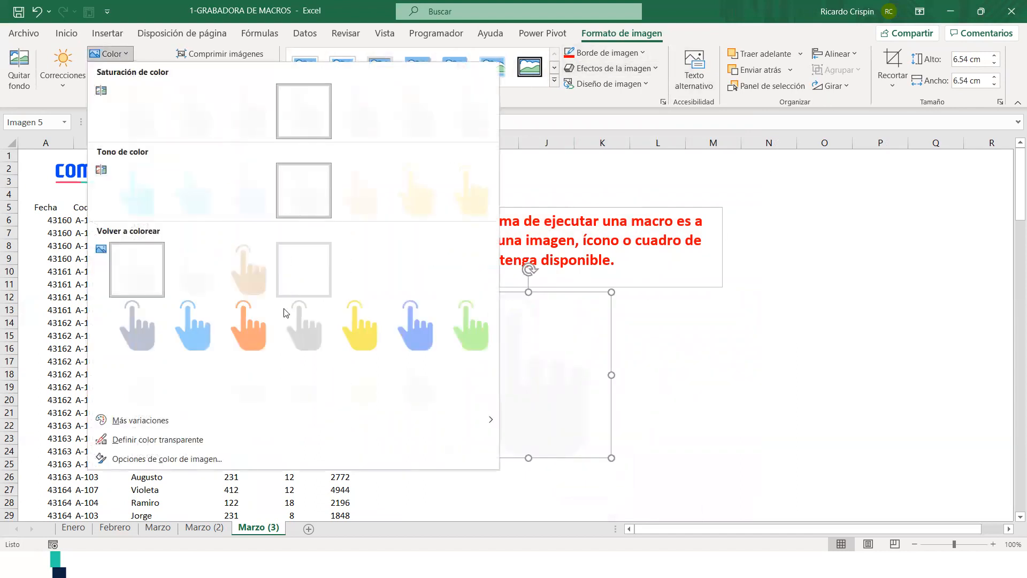
click(415, 328)
click(760, 374)
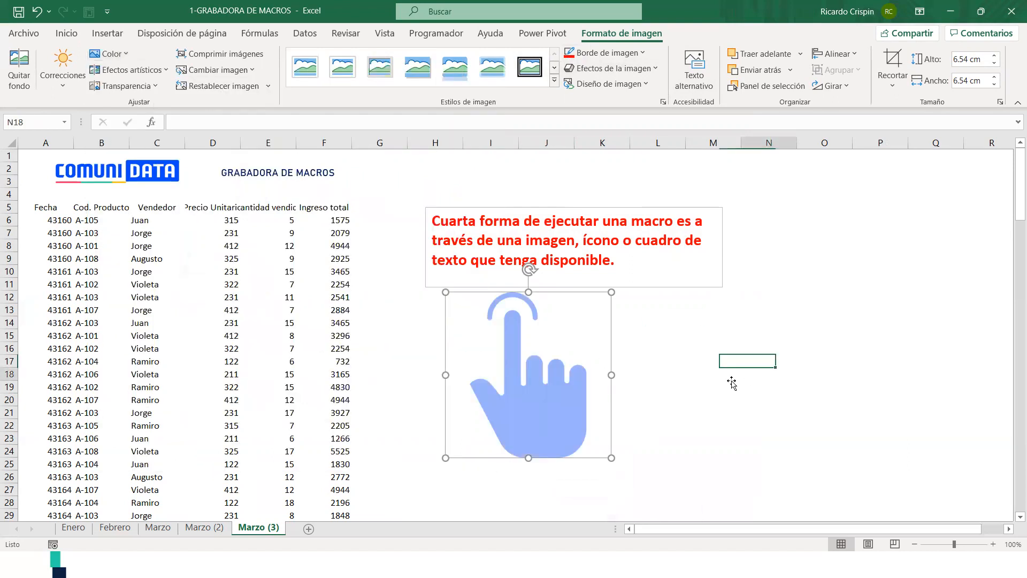
Shrink the blue hand picture further and position it just under the left half of the note
click(601, 333)
drag(612, 295, 581, 340)
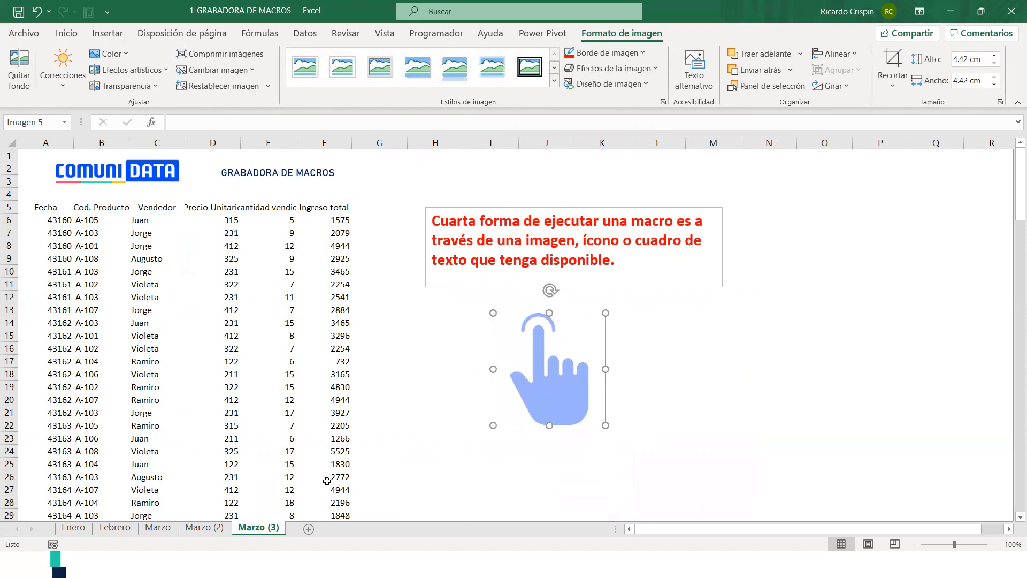
click(669, 357)
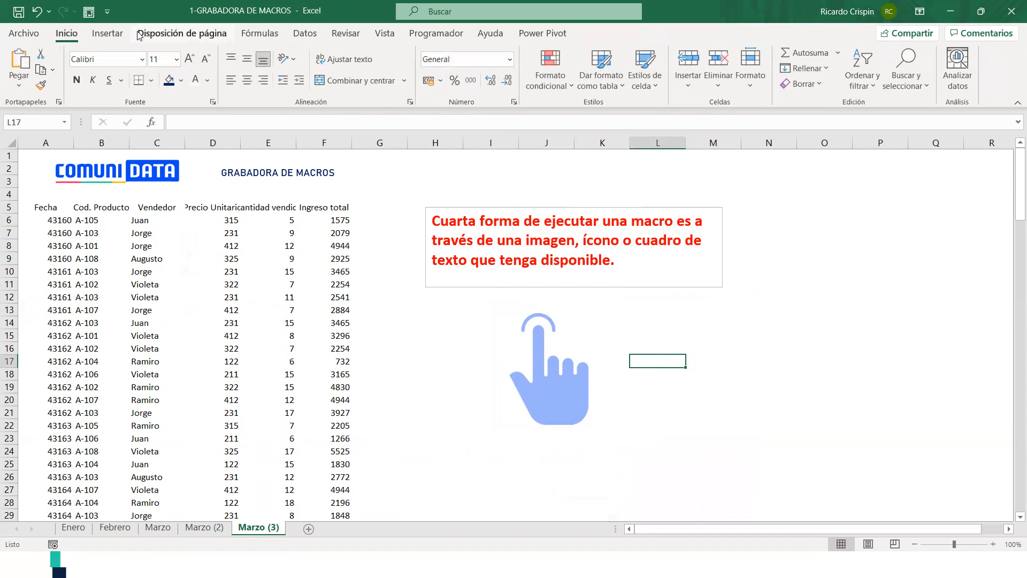
click(122, 35)
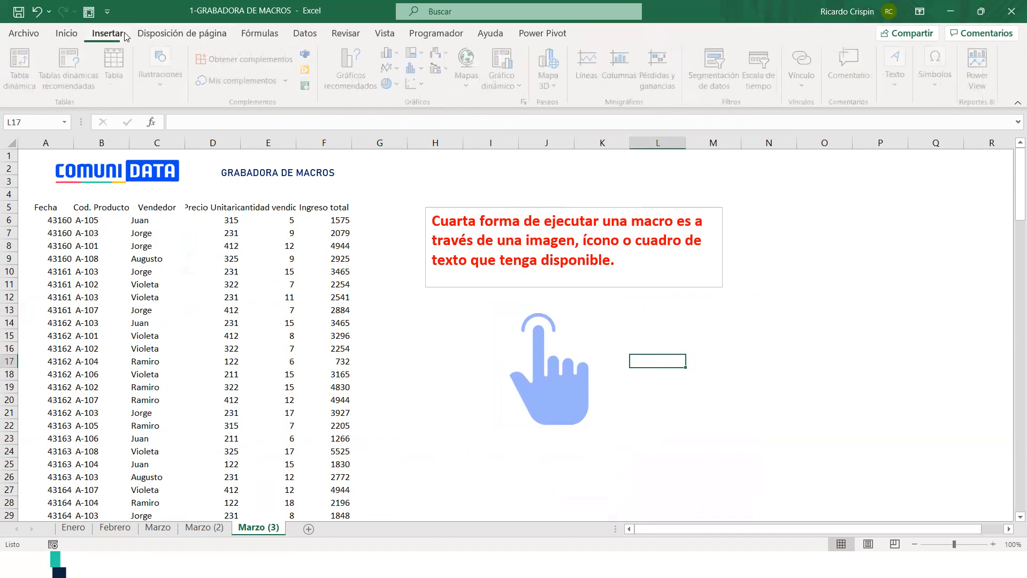
click(572, 382)
drag(608, 314, 529, 329)
Draw a text box beside the hand picture containing "¡Clic aquí!"
click(897, 71)
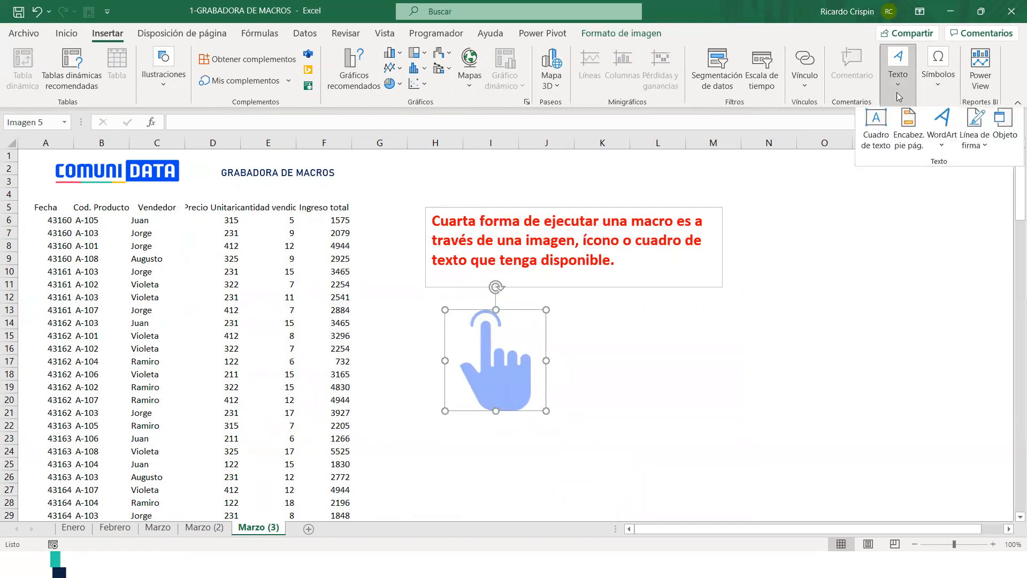
click(877, 128)
drag(531, 334, 667, 389)
text(qlic aquí!)
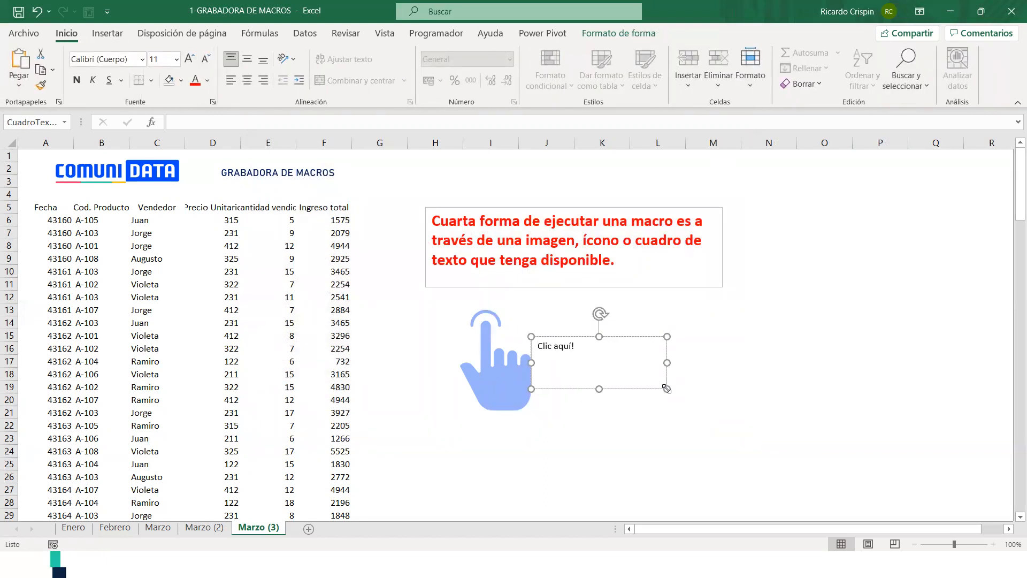
click(539, 347)
text(')
key(BackSpace)
text(¡)
Make "¡Clic aquí!" bold, 20 pt and centred both ways, and narrow its box to about 3.64 cm
drag(581, 349, 537, 344)
click(77, 80)
click(190, 58)
click(190, 58)
click(190, 58)
click(190, 58)
click(191, 59)
click(247, 58)
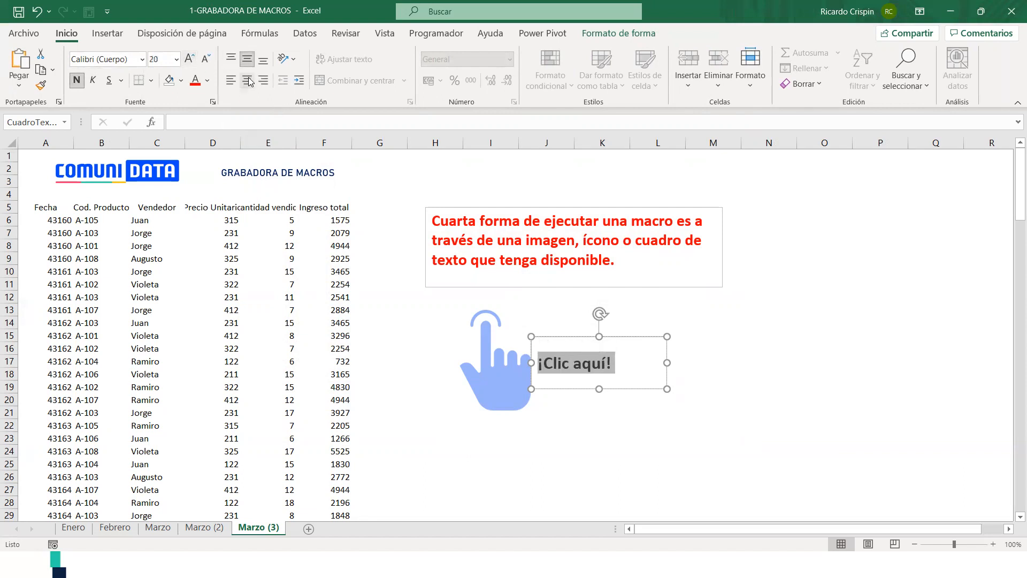
click(248, 80)
click(658, 359)
drag(657, 360, 623, 361)
click(642, 399)
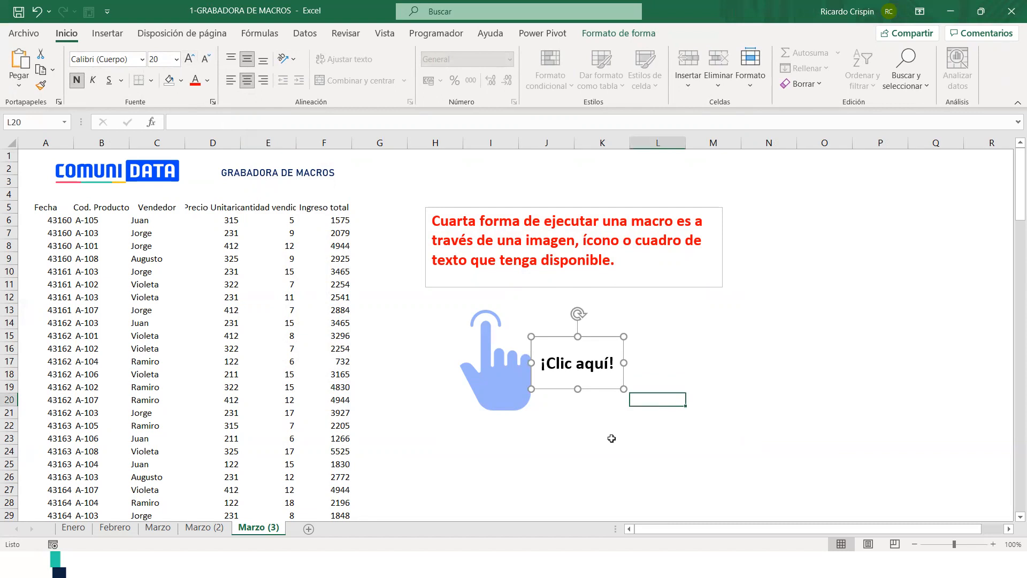
Remove the fill and outline of the "¡Clic aquí!" text box and move it slightly down beside the hand
click(607, 336)
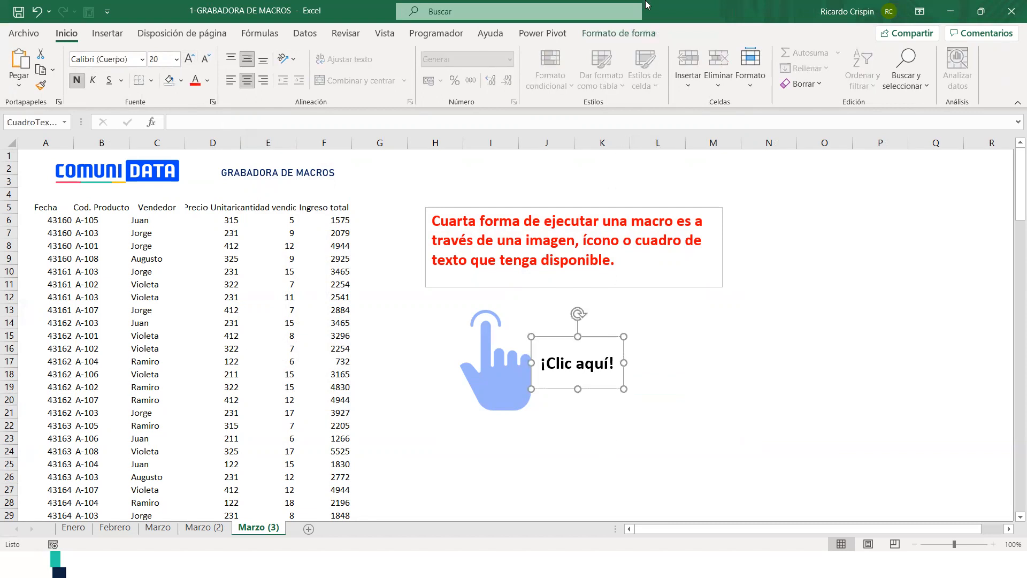
click(615, 33)
click(323, 52)
click(323, 52)
click(322, 52)
click(323, 52)
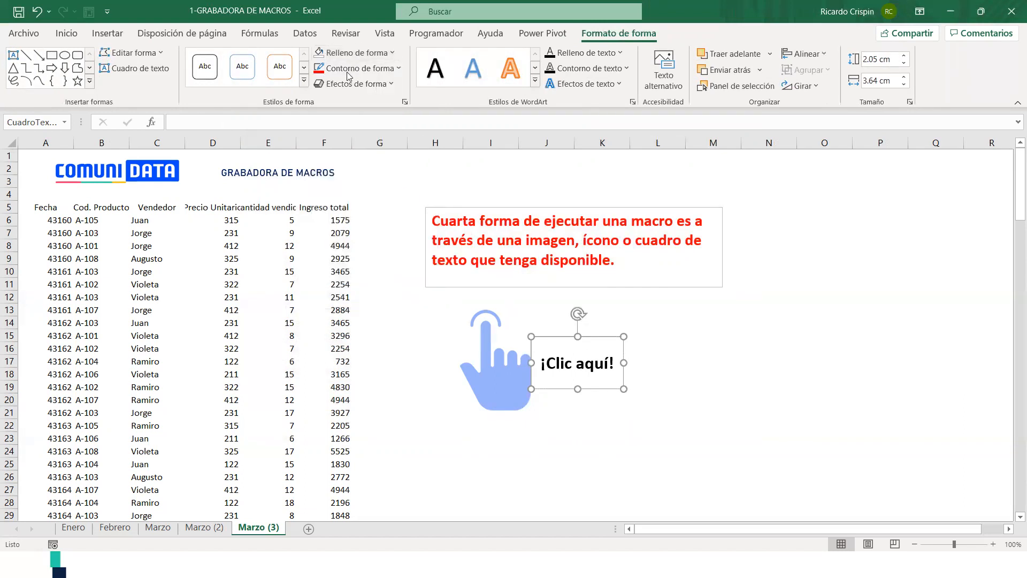
click(356, 68)
click(353, 235)
click(755, 331)
click(594, 336)
mouse_move(592, 338)
mouse_down()
mouse_move(579, 350)
mouse_move(589, 350)
mouse_up()
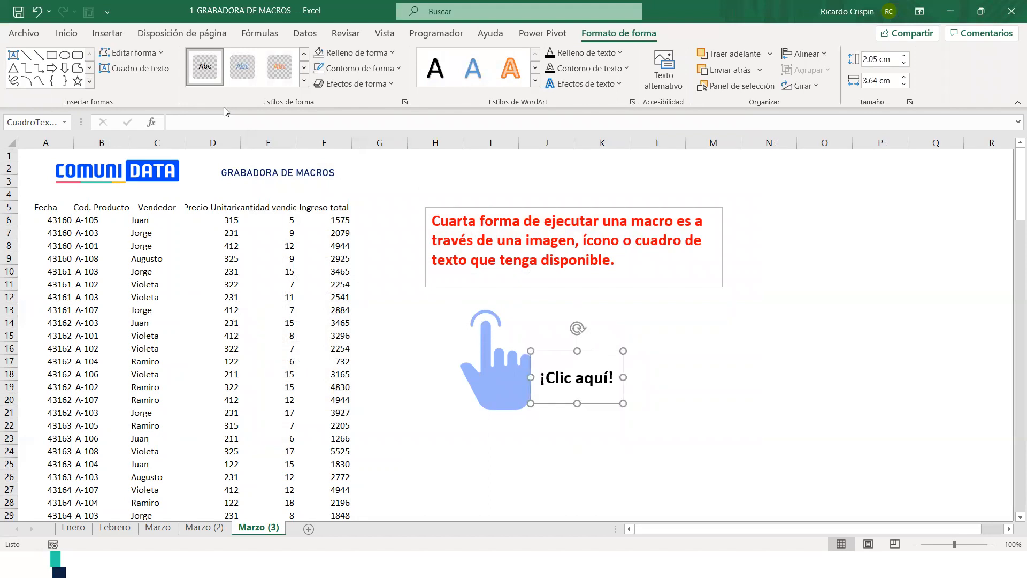
Enlarge "¡Clic aquí!" to 28 pt, resize its box for two lines and fit it closely beside the hand
click(80, 35)
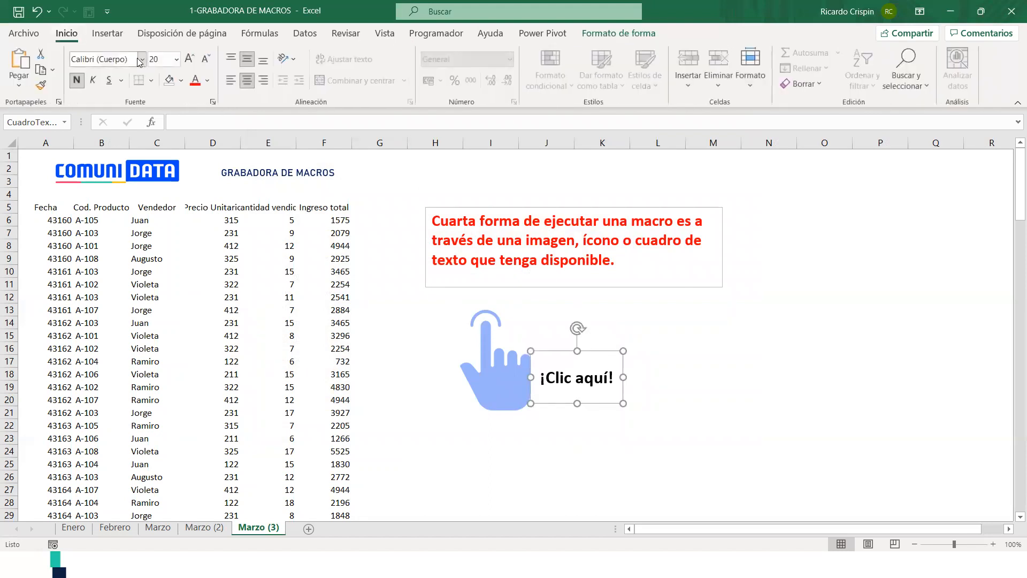
click(189, 59)
drag(624, 378, 634, 357)
drag(584, 389, 584, 409)
drag(609, 335, 596, 337)
Group the hand picture and the "¡Clic aquí!" text box into one object
ctrl+click(503, 366)
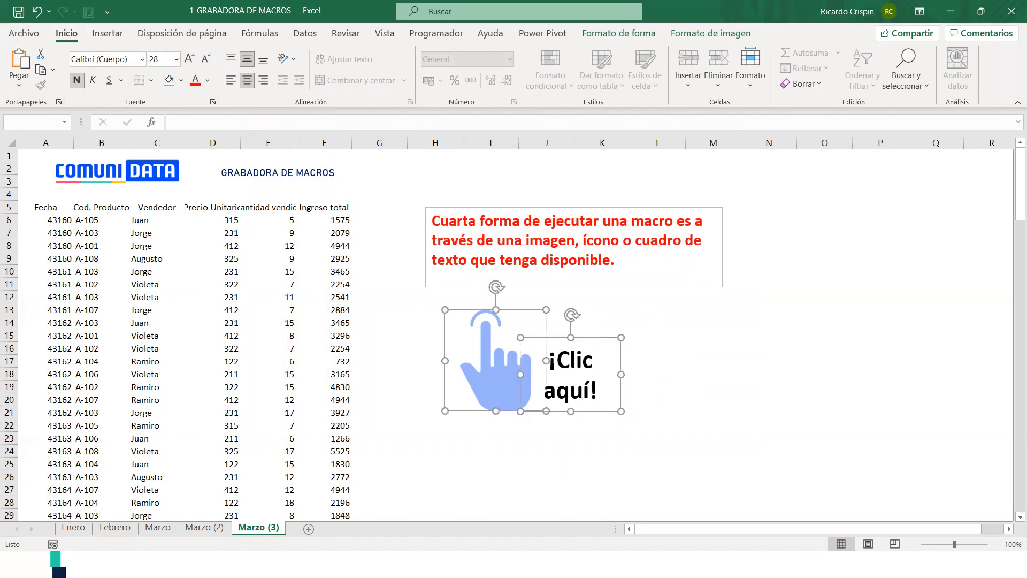
right_click(495, 353)
mouse_move(571, 188)
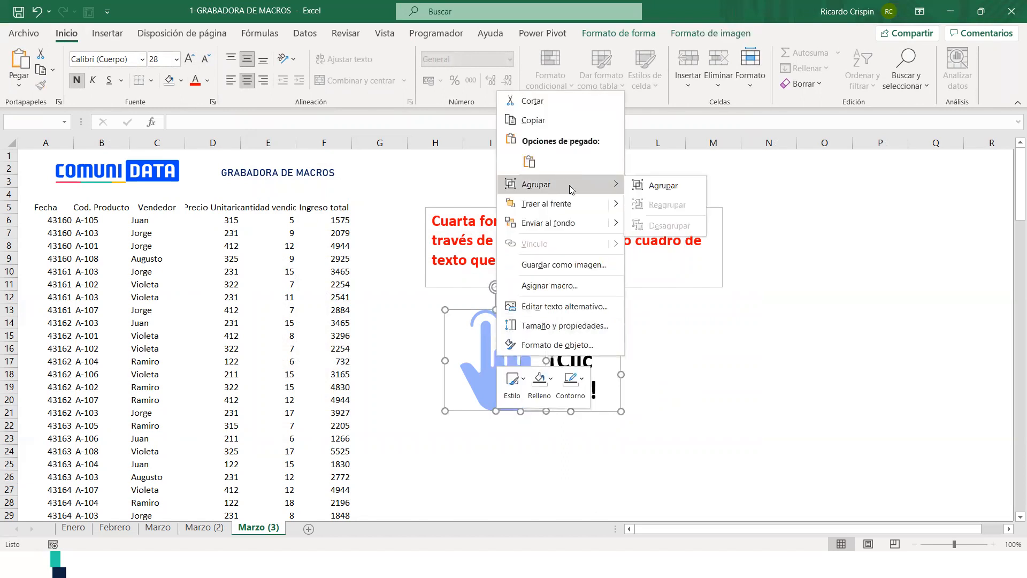
click(632, 189)
click(764, 450)
Colour the "¡Clic aquí!" text in a darker shade of the theme blue
drag(592, 360, 575, 327)
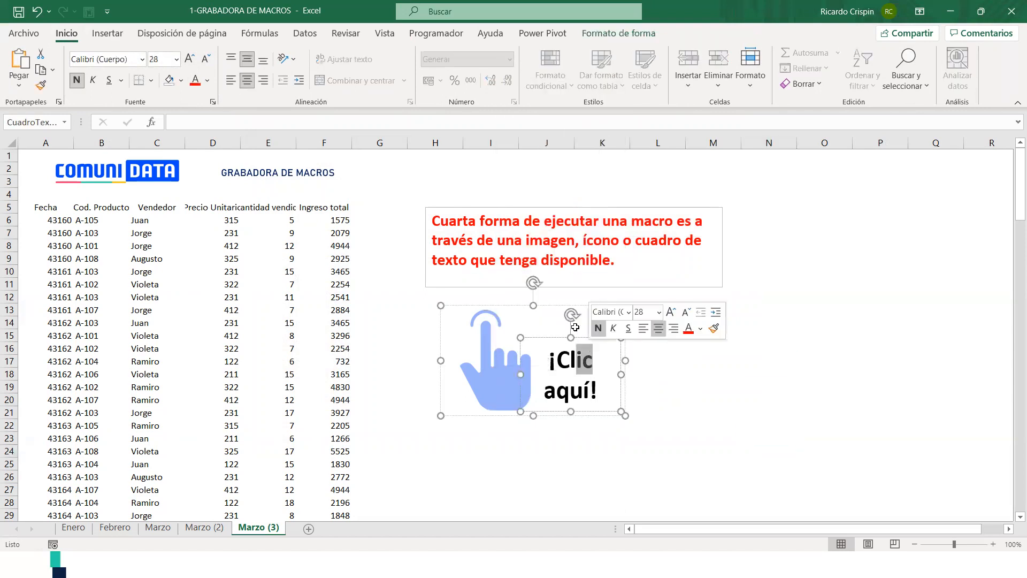
drag(598, 399, 546, 356)
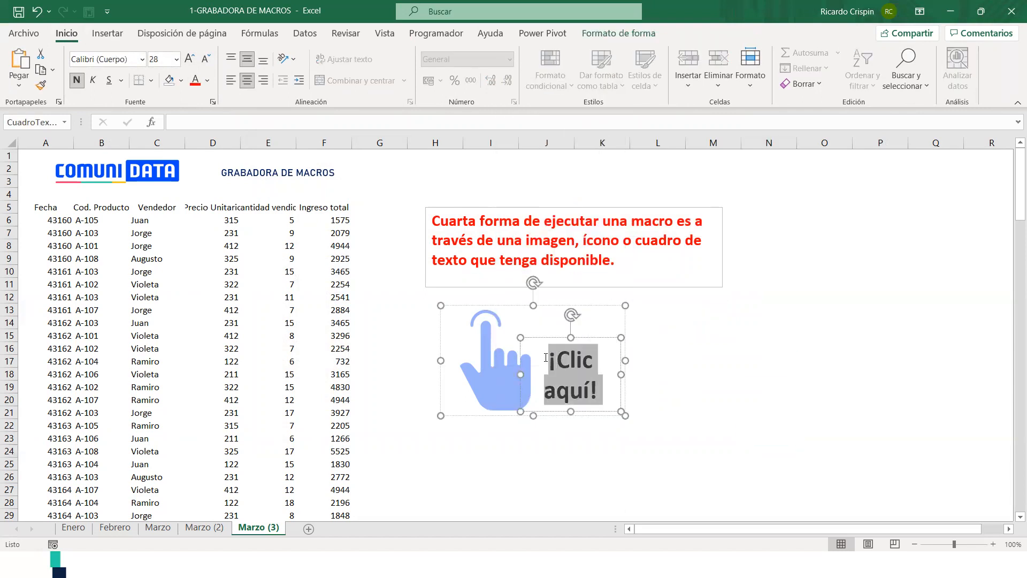
click(207, 79)
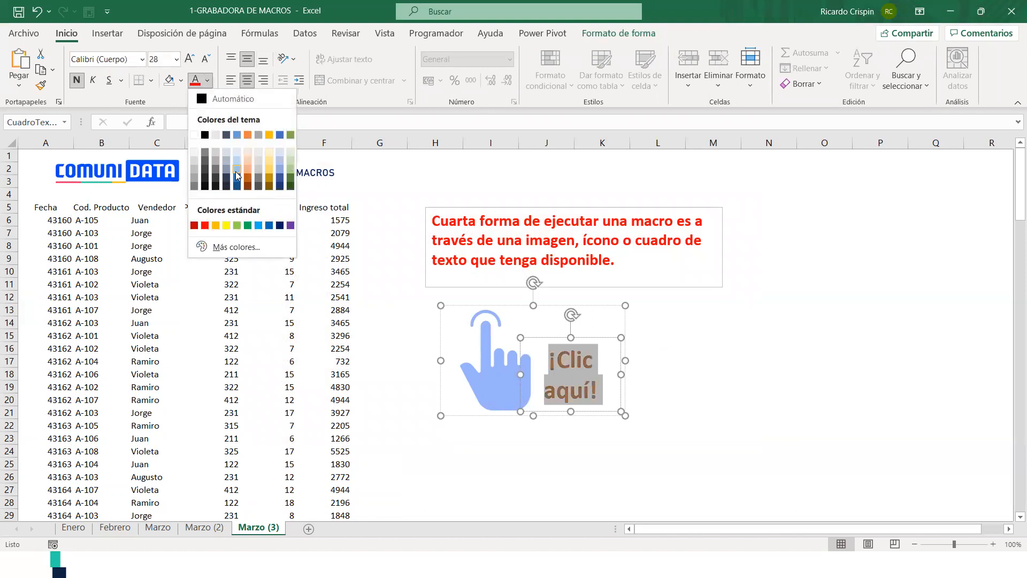
click(237, 175)
click(765, 297)
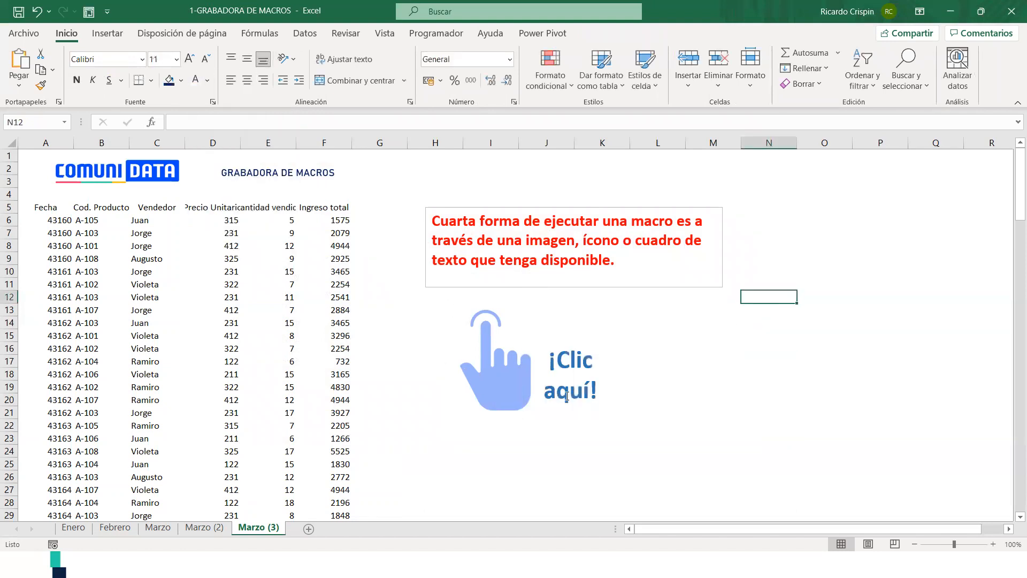
Assign the Formatos macro to the grouped hand picture and "¡Clic aquí!" text
click(513, 308)
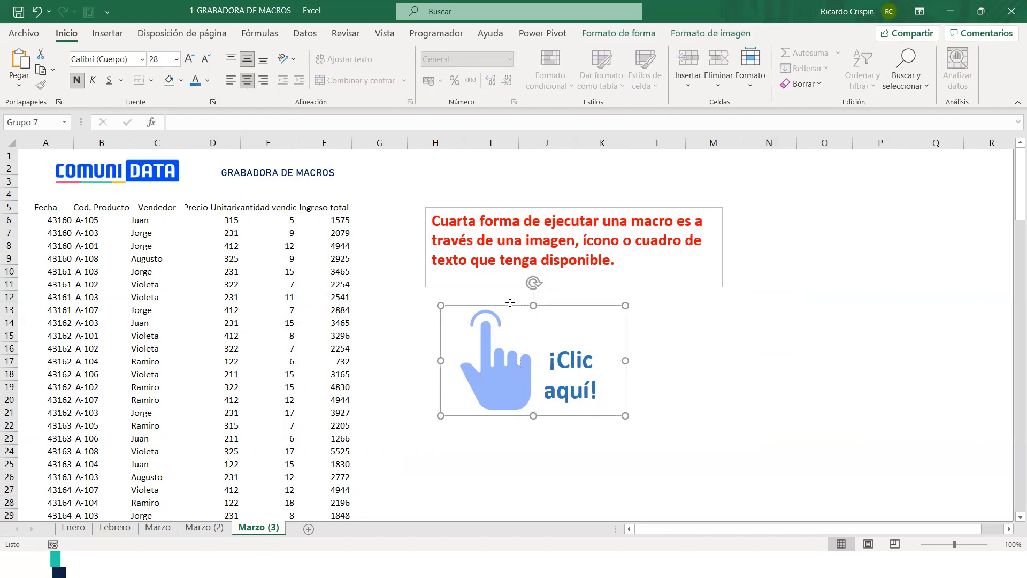
right_click(514, 305)
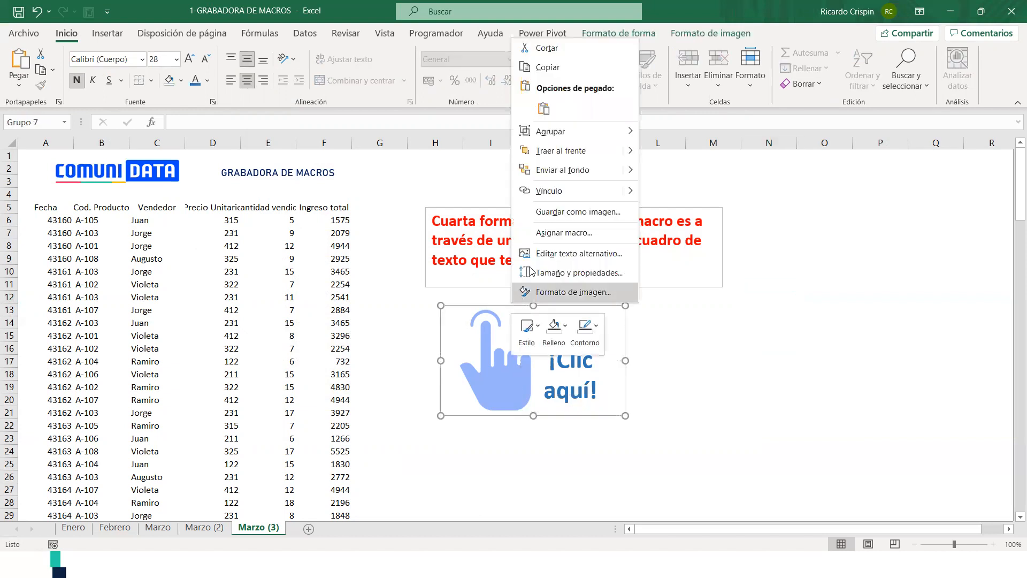
click(573, 241)
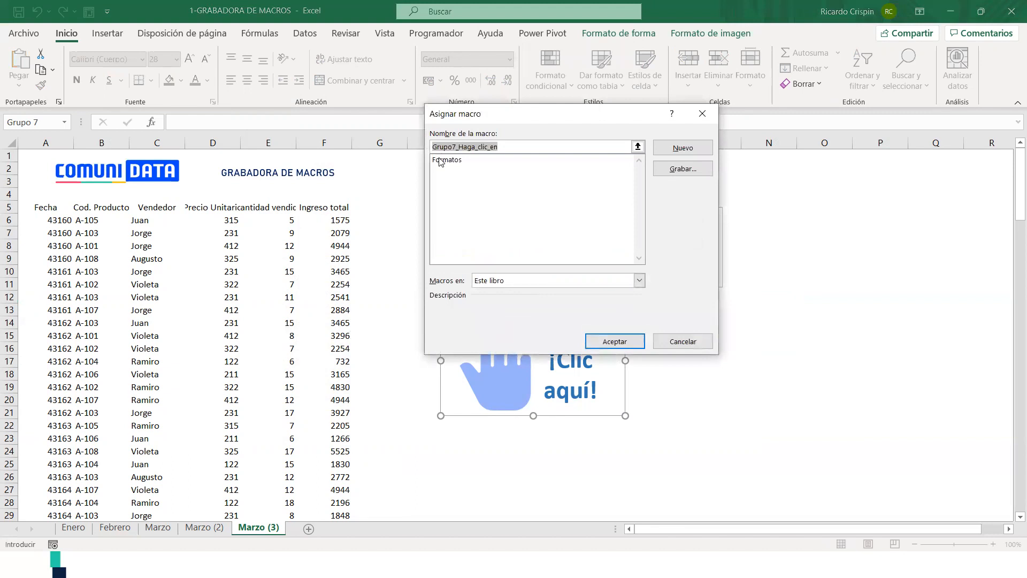
click(440, 160)
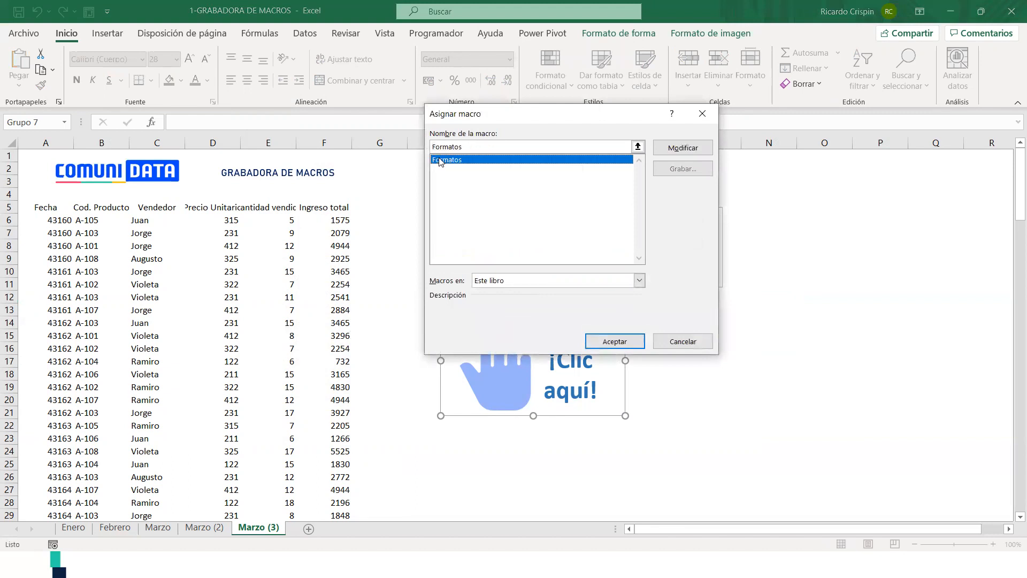
click(612, 341)
click(838, 282)
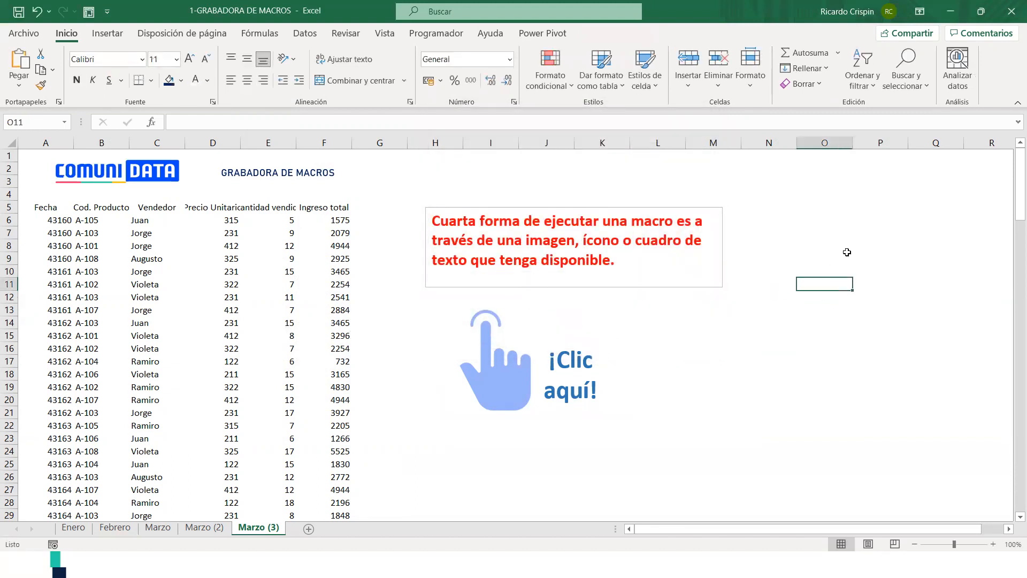
Run the Formatos macro on the Marzo (3) sheet from the grouped hand picture and "¡Clic aquí!" text
click(516, 344)
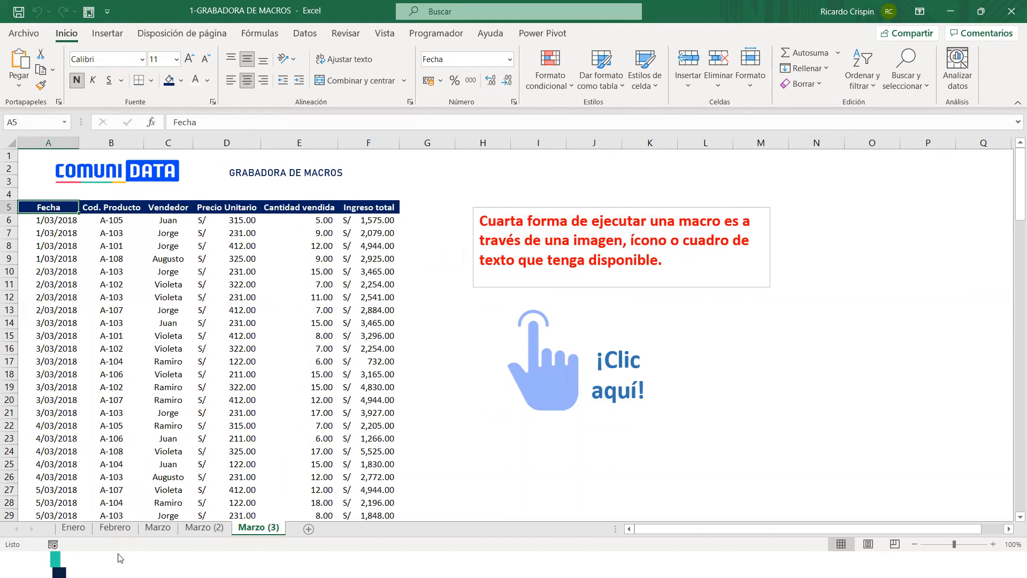
Review the button, keyboard shortcut and picture methods of running the macro on the Marzo, Marzo (2) and Marzo (3) sheets
click(152, 530)
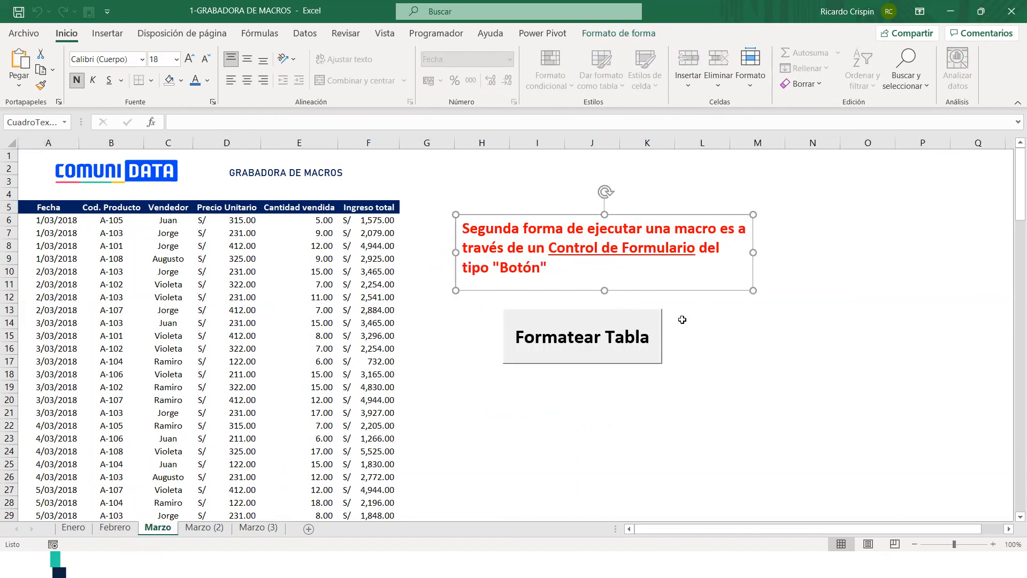
drag(749, 401, 499, 310)
click(500, 311)
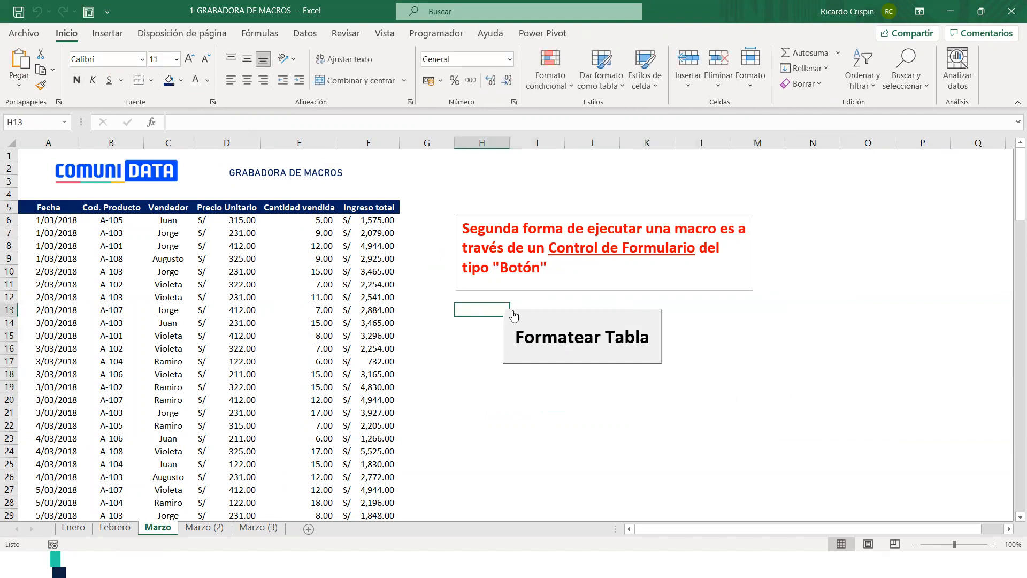
click(275, 528)
click(184, 531)
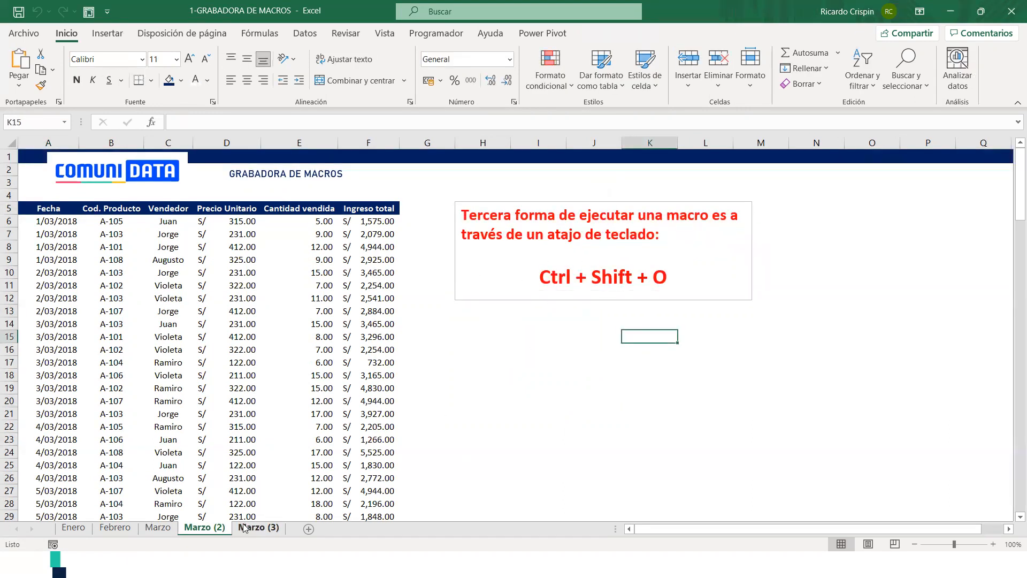
click(258, 528)
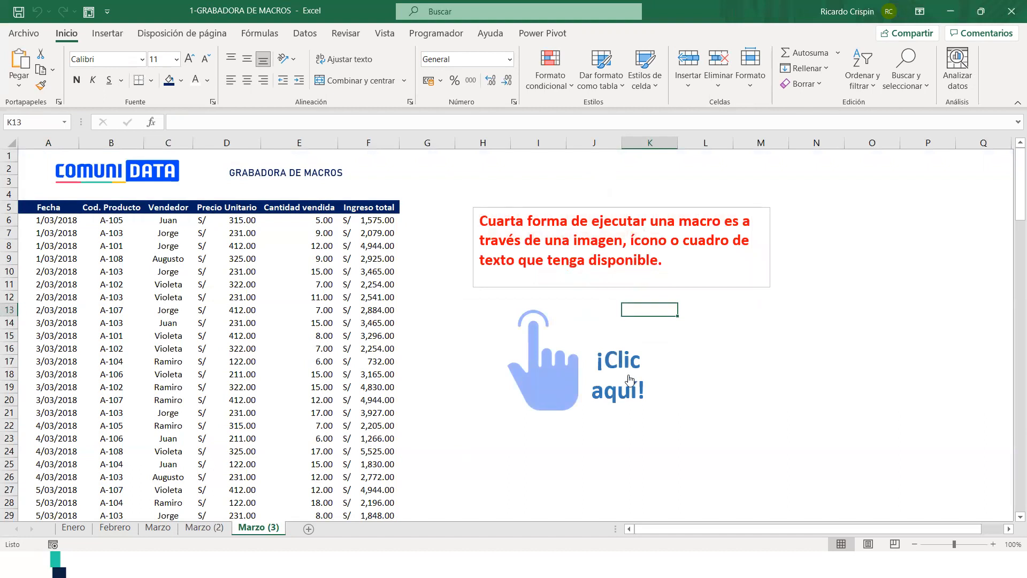
click(730, 438)
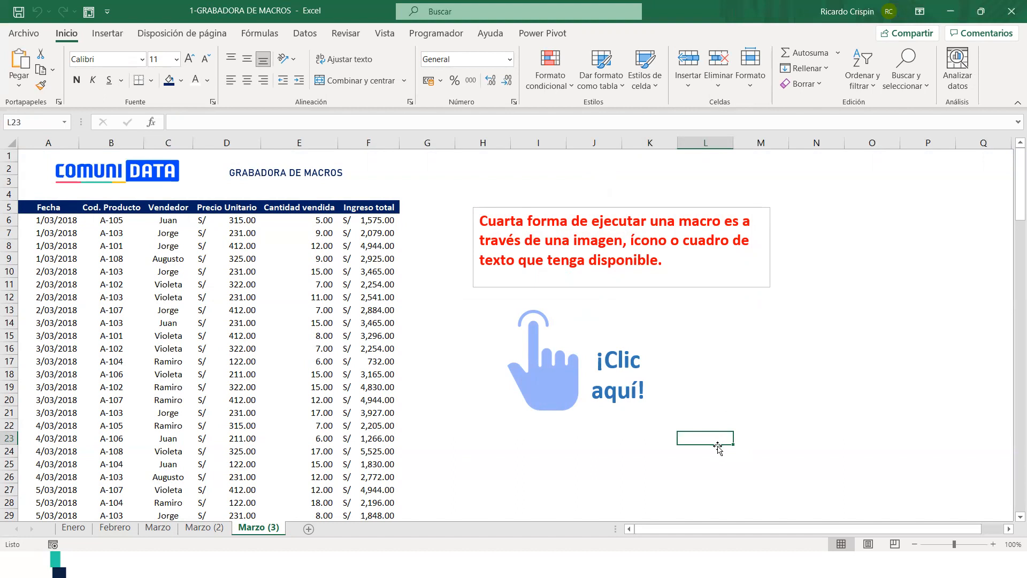
click(679, 419)
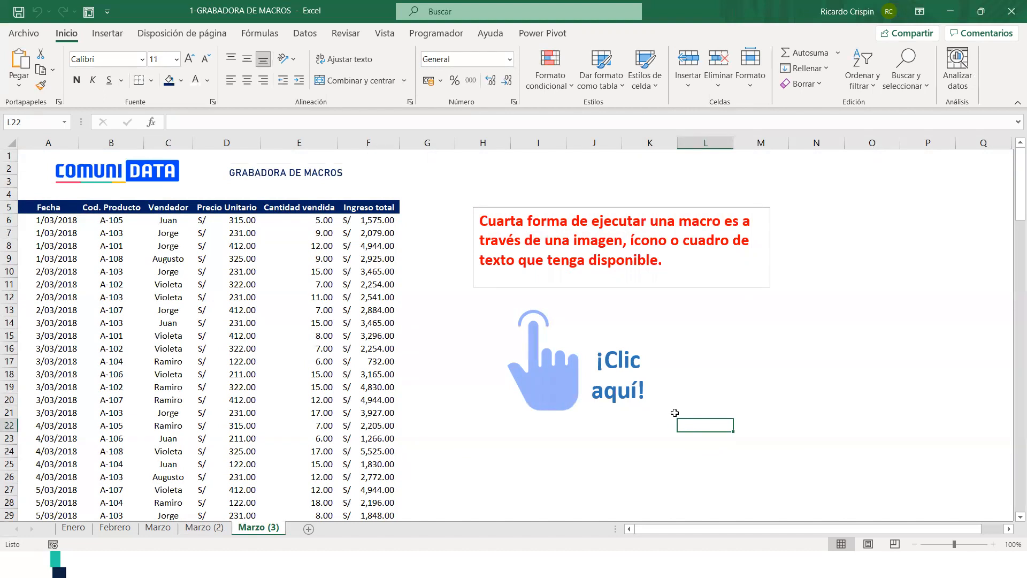
Save the workbook as 1-GRABADORA DE MACROS in the SESION 01 folder with the type "Libro de Excel habilitado para macros"
key(ctrl+s)
click(687, 319)
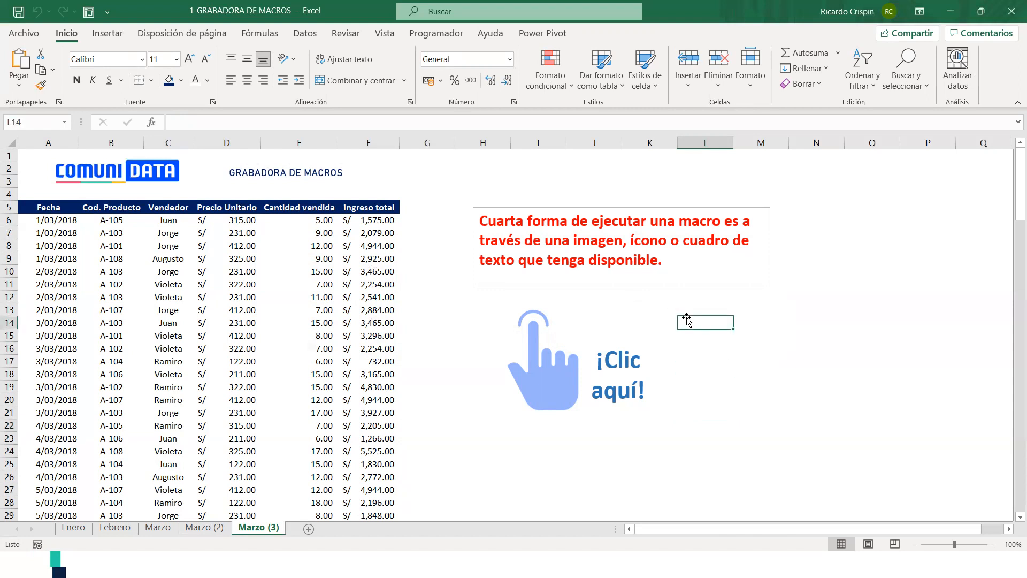
key(F12)
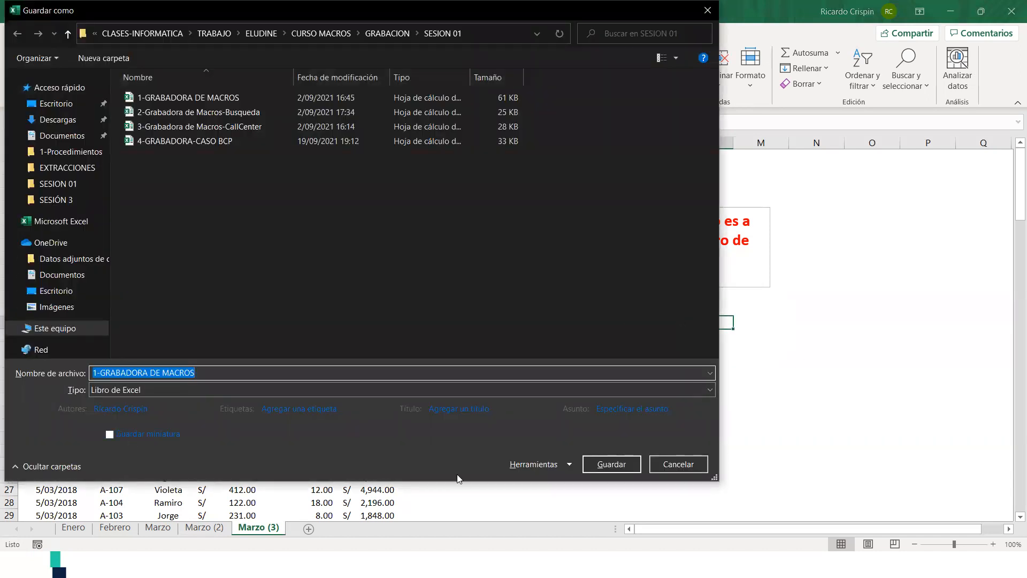
key(alt+Tab)
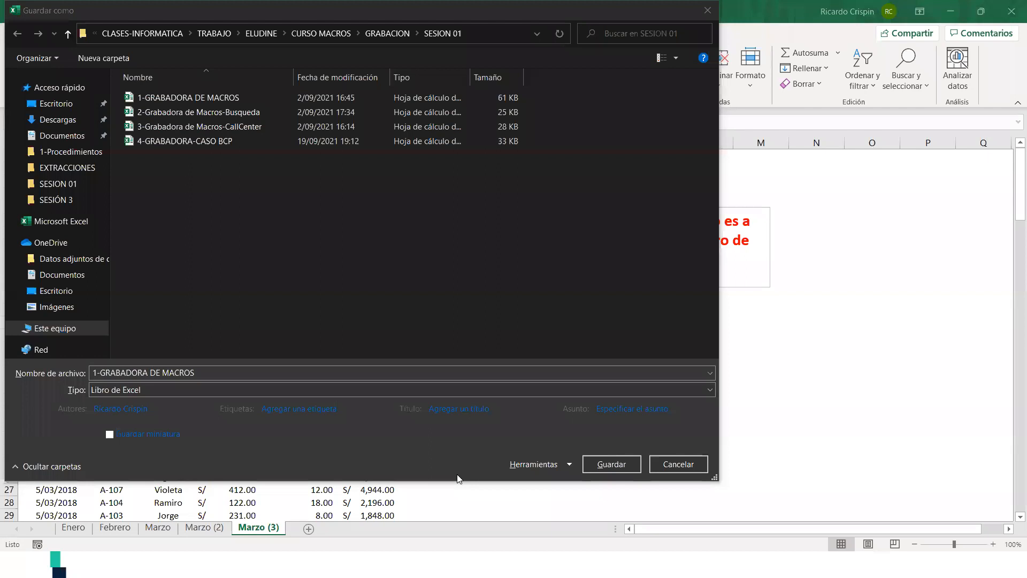
click(214, 375)
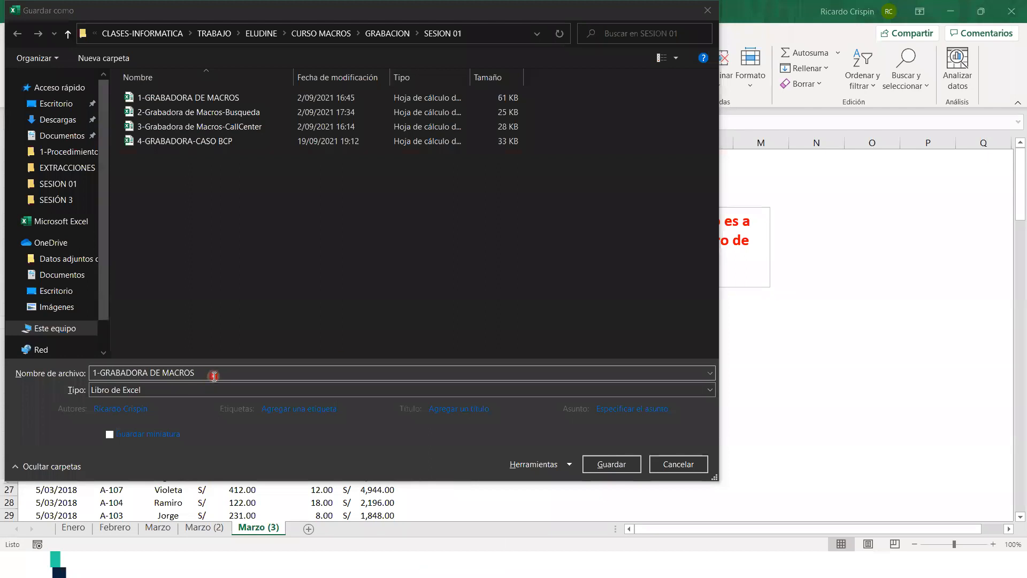
click(214, 376)
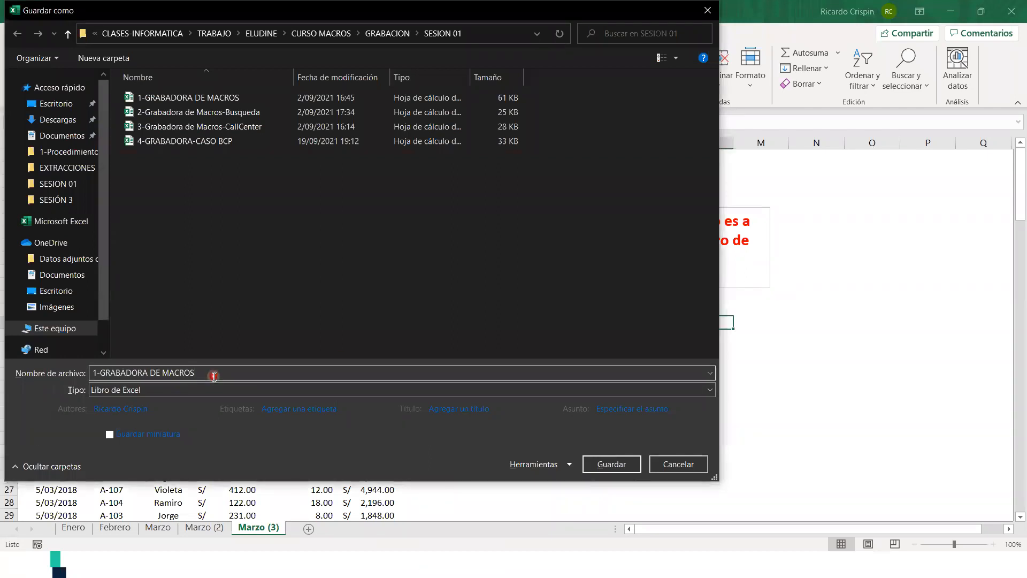
click(136, 397)
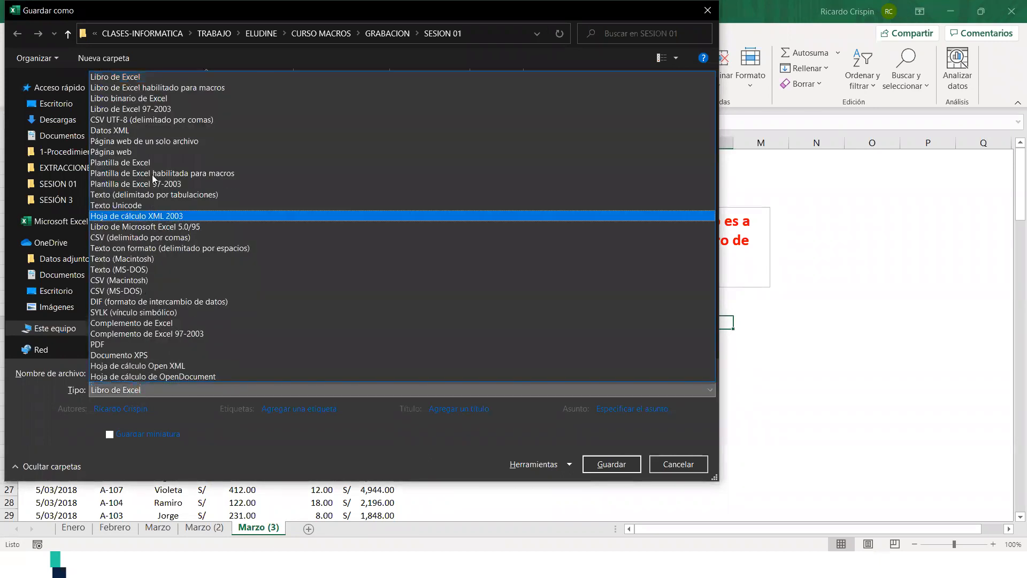
click(146, 87)
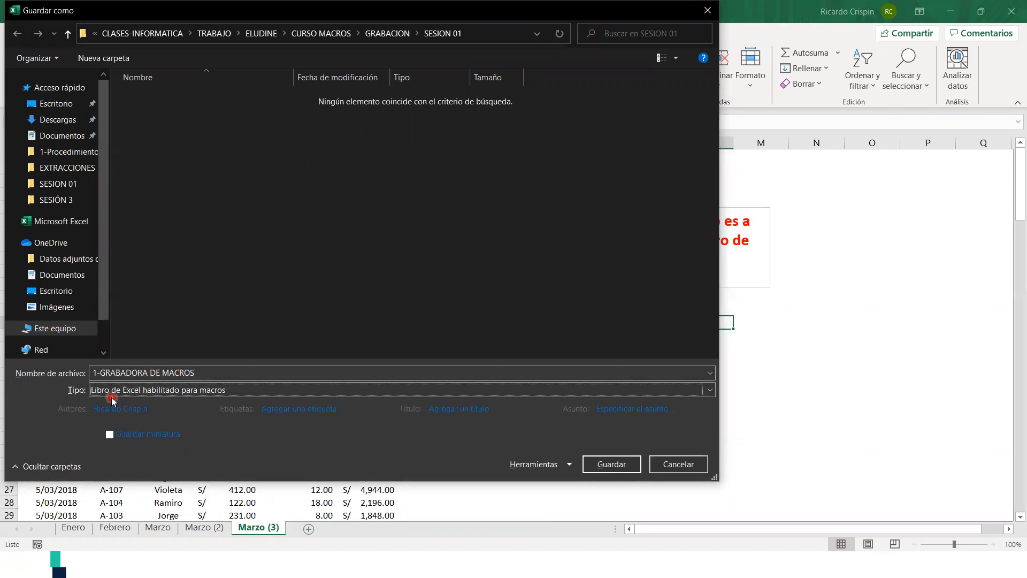
click(630, 463)
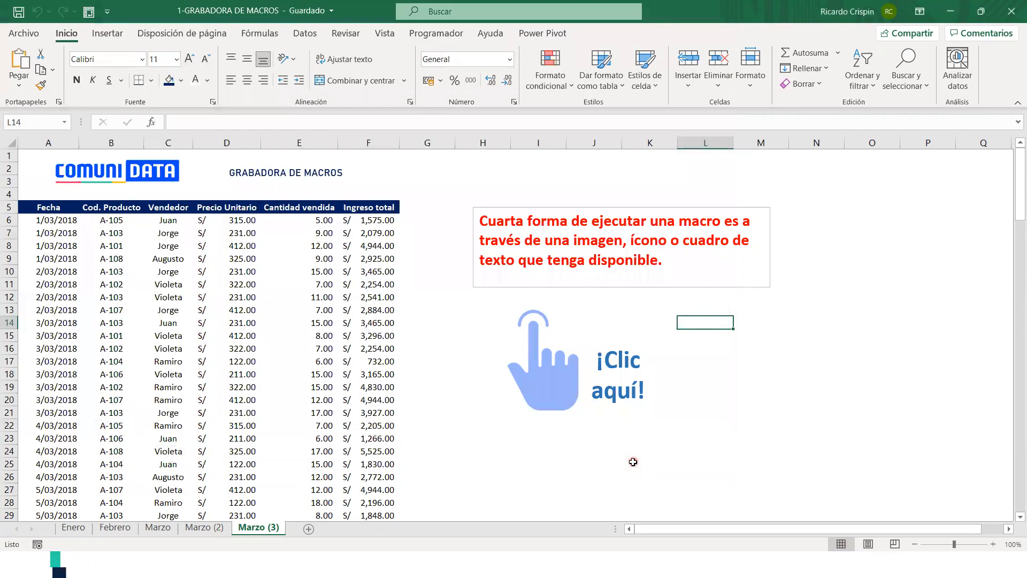
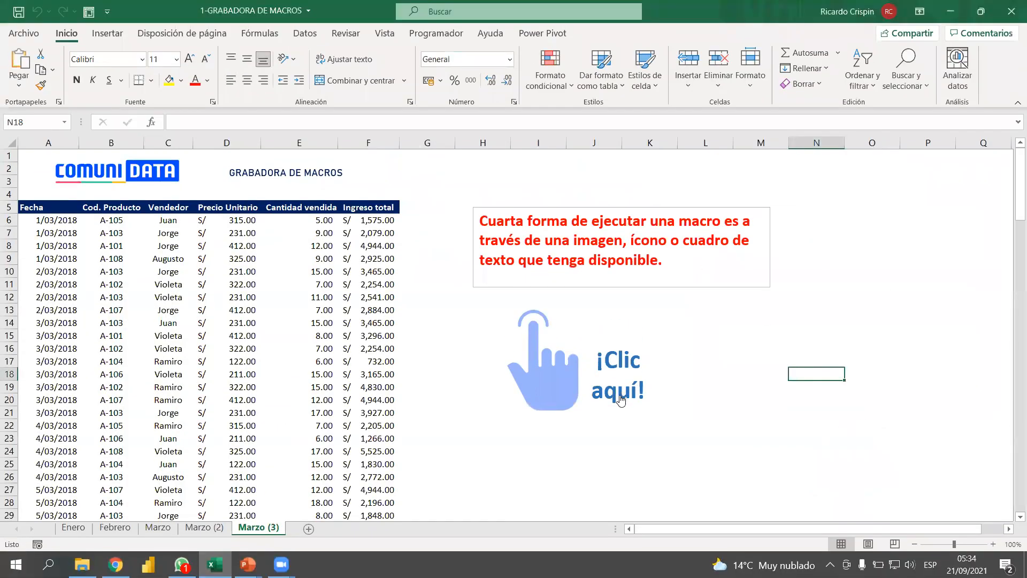
Open the Visual Basic editor and show the code of Módulo1 in the 1-GRABADORA DE MACROS.xlsm project
click(620, 400)
click(426, 34)
click(16, 69)
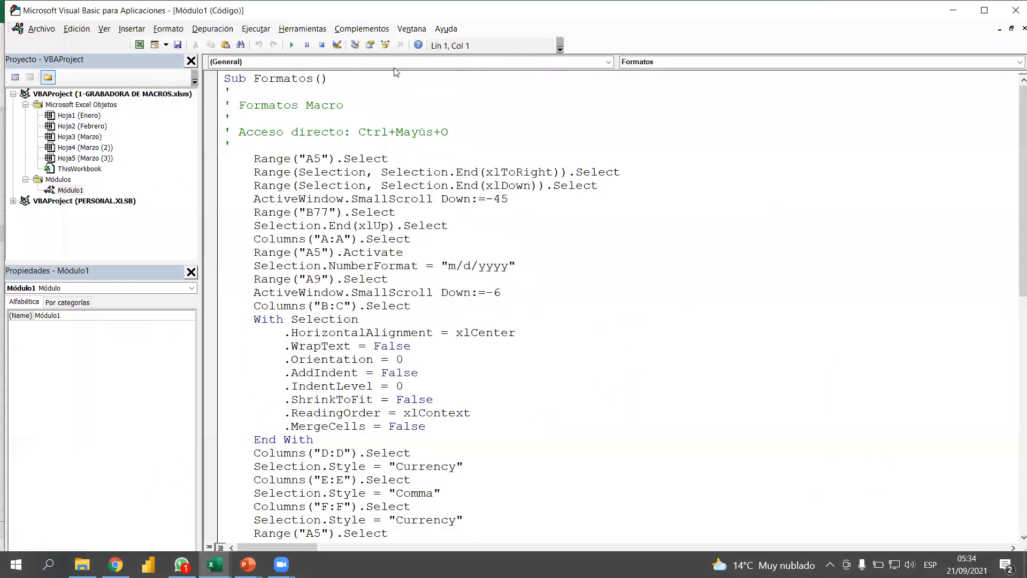
mouse_move(12, 87)
mouse_down()
mouse_move(74, 166)
mouse_move(179, 202)
mouse_move(205, 197)
mouse_up()
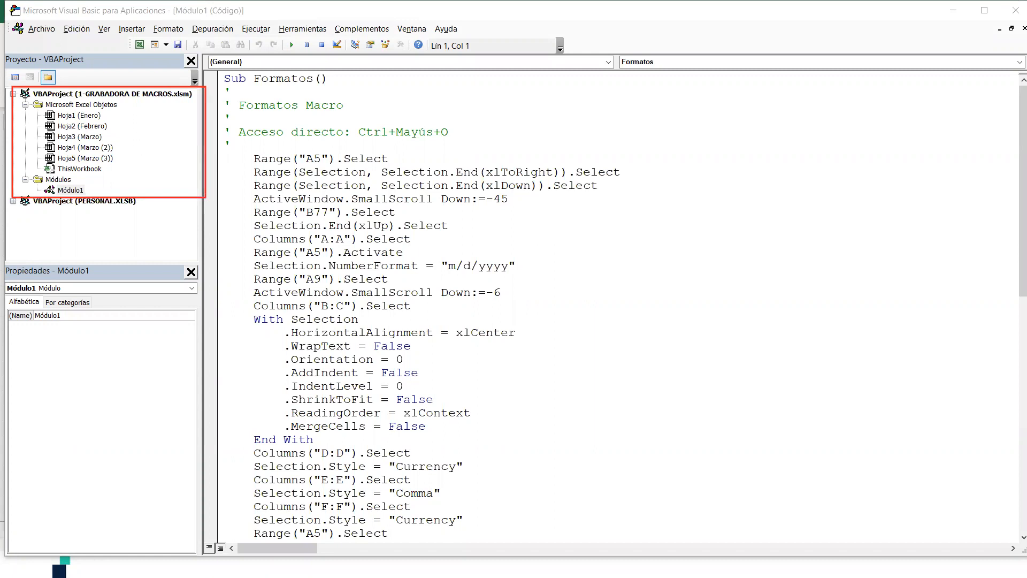
mouse_move(21, 171)
mouse_down()
mouse_move(33, 187)
mouse_move(102, 196)
mouse_up()
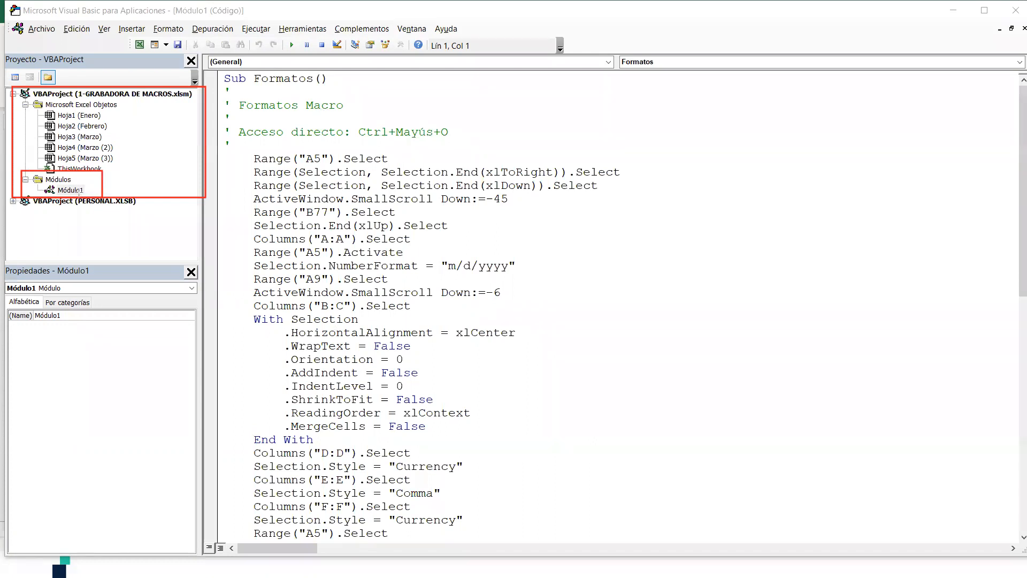
drag(147, 175, 100, 187)
double_click(71, 191)
Examine the recorded code of the Formatos macro in Módulo1, from its Sub line down to End Sub
scroll(353, 79, down, 1)
scroll(358, 91, up, 1)
scroll(375, 134, down, 8)
scroll(384, 157, down, 5)
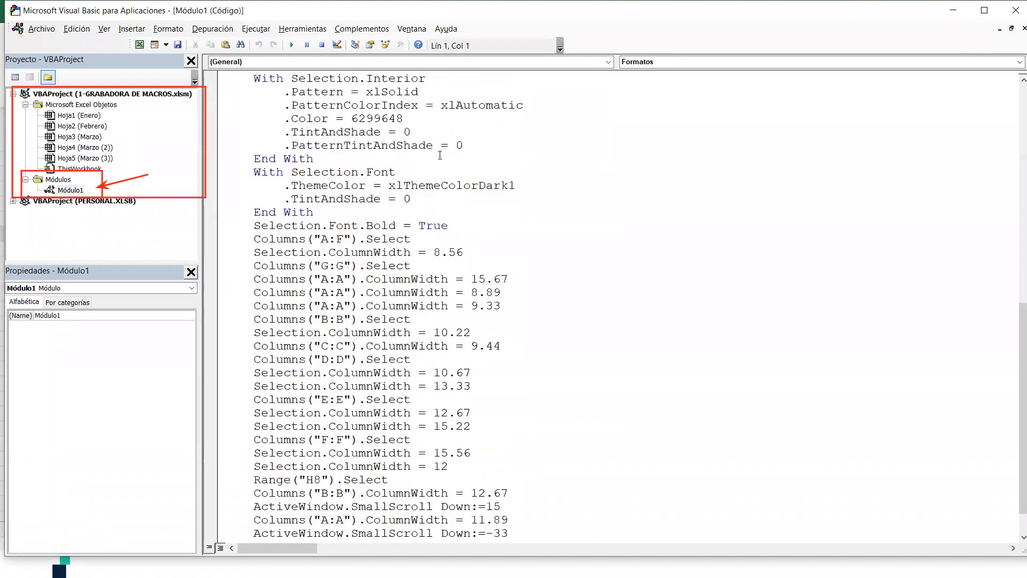
scroll(544, 223, up, 13)
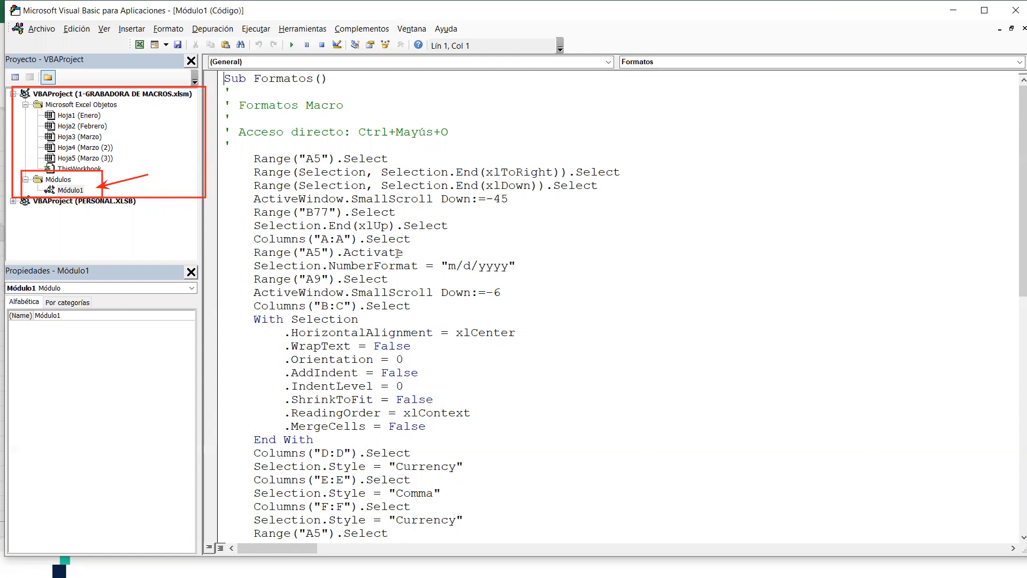
click(211, 186)
click(213, 185)
drag(225, 158, 396, 412)
click(328, 332)
scroll(293, 131, down, 10)
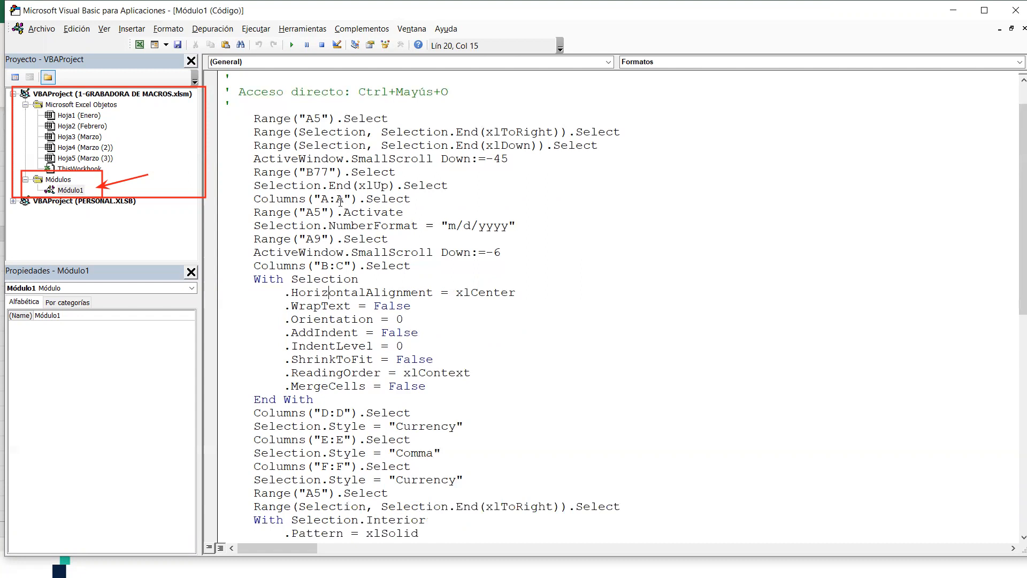
scroll(376, 198, down, 3)
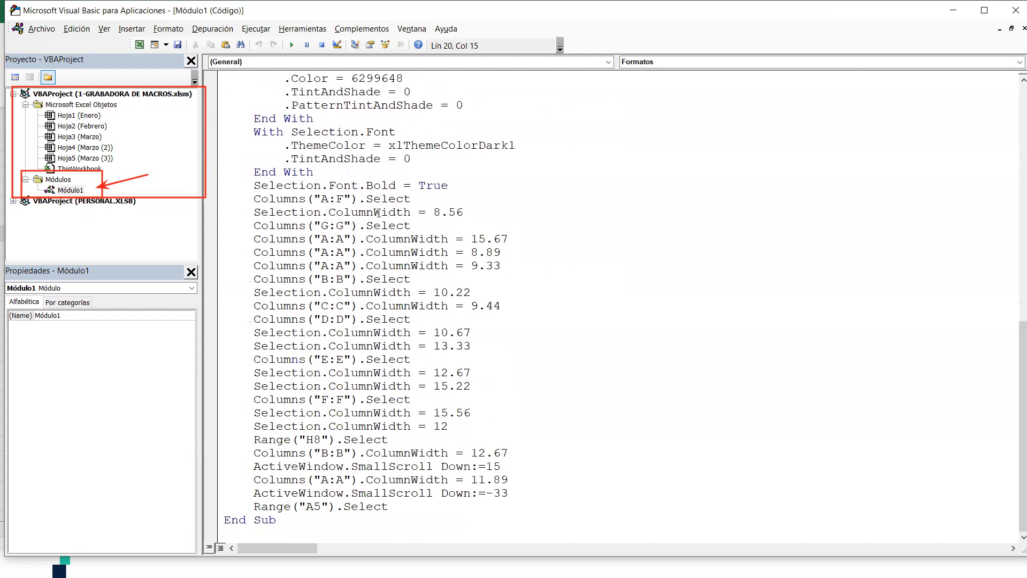
scroll(375, 222, up, 4)
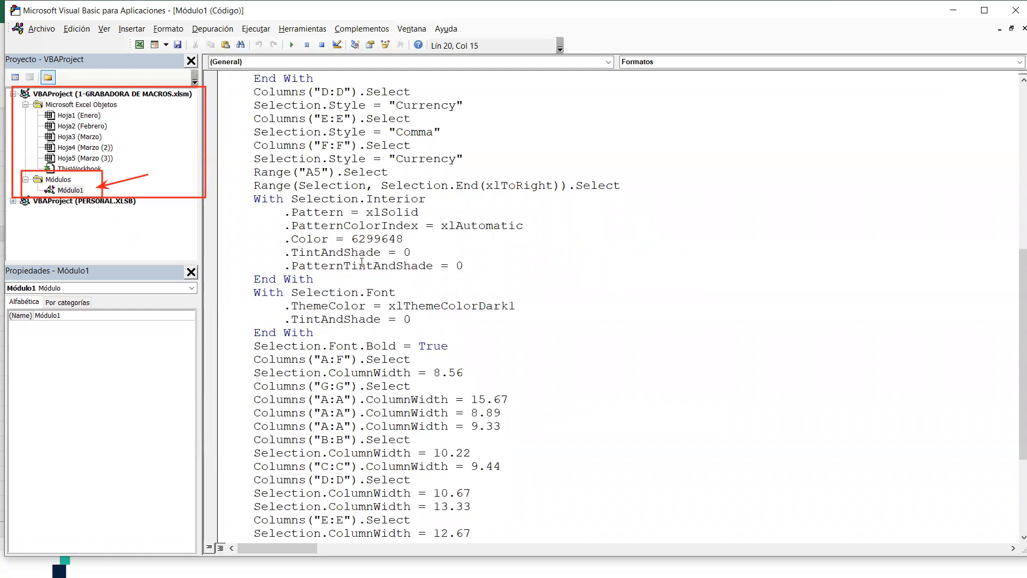
scroll(429, 467, up, 9)
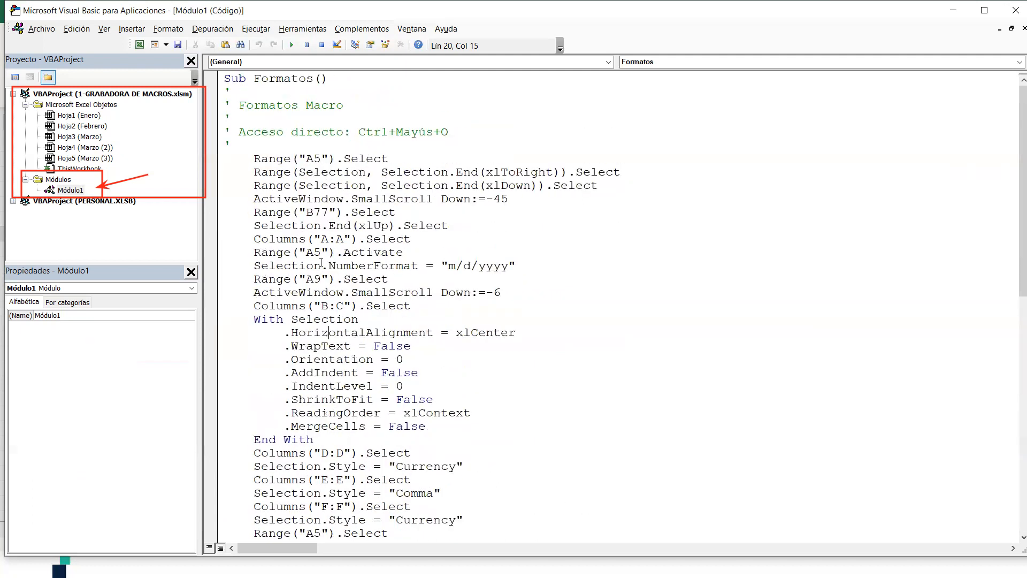
drag(231, 145, 343, 212)
click(384, 323)
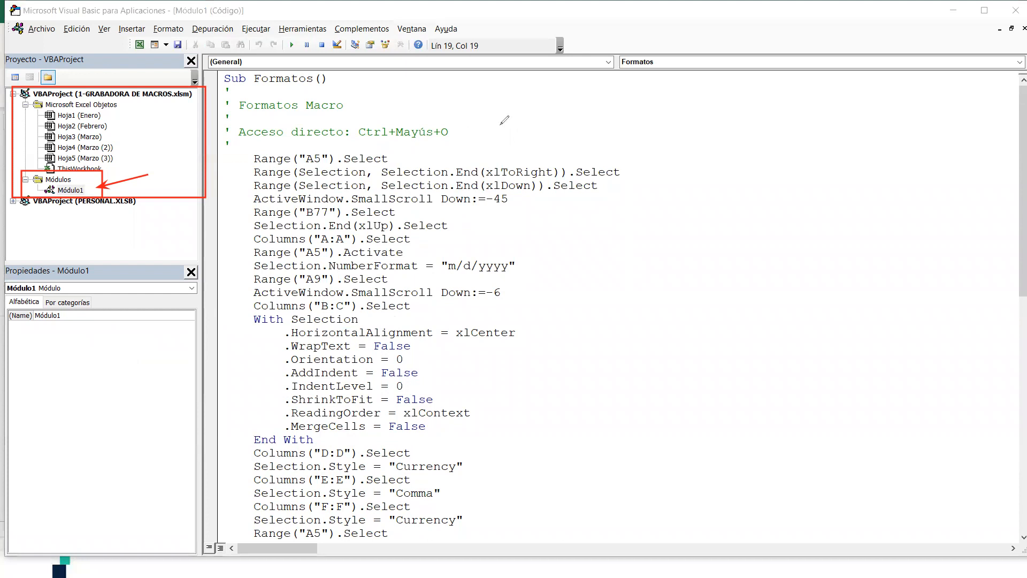
drag(100, 246, 115, 180)
key(Escape)
click(665, 191)
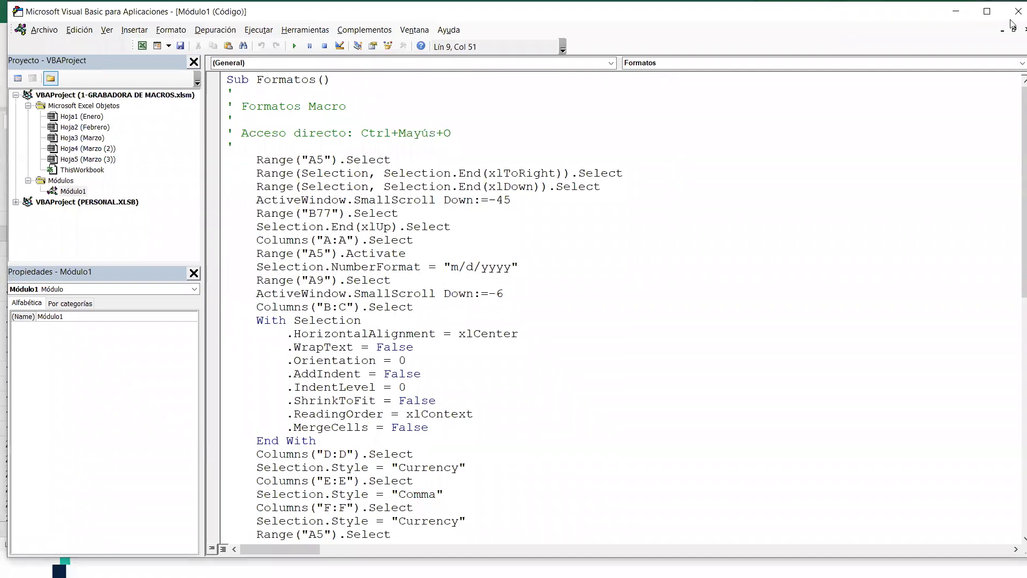
Arrange the workbook and the Visual Basic editor side by side and narrow the project pane to widen the code area
key(super+Right)
click(189, 161)
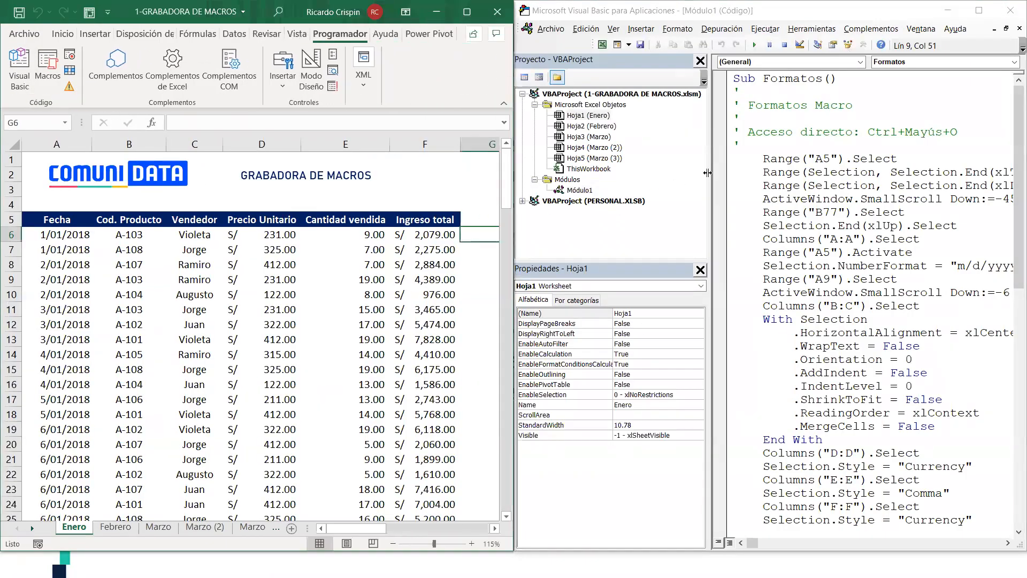
drag(708, 177, 537, 195)
Examine the Range("A5").Select line of the Formatos code and reproduce it by selecting cell A5 on the Enero sheet
click(606, 186)
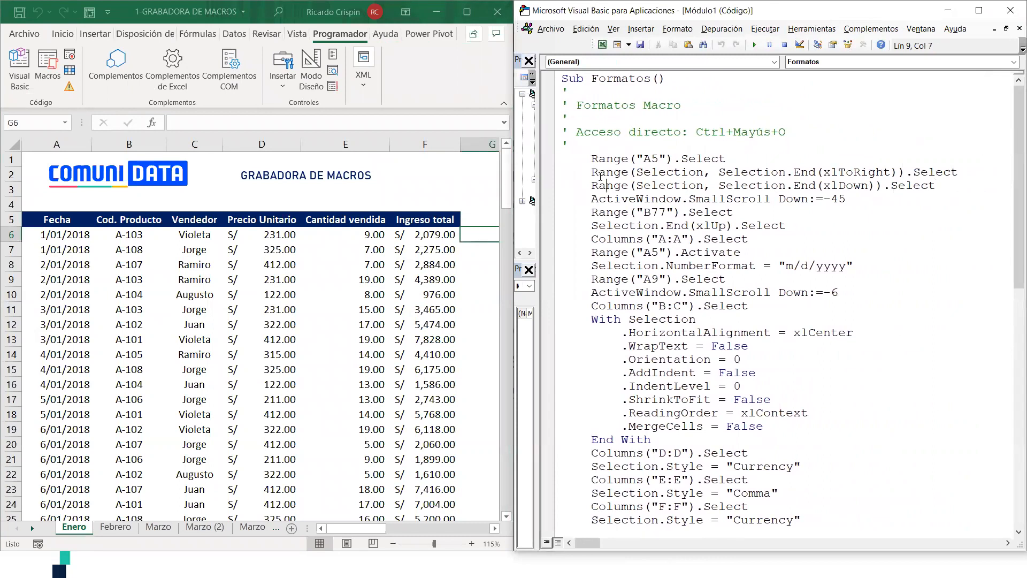
drag(598, 162, 720, 155)
click(721, 156)
click(56, 217)
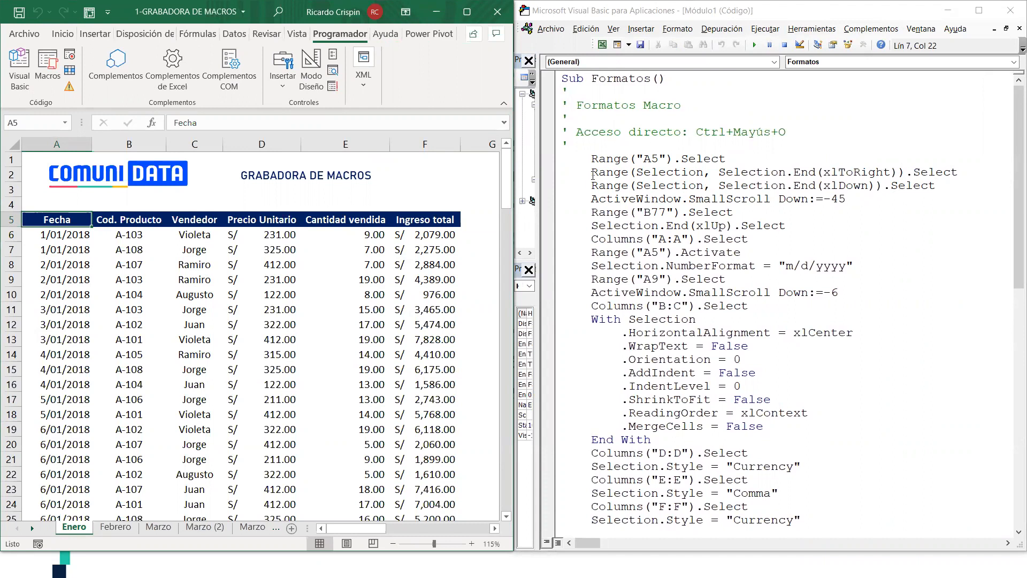
Reproduce the xlToRight and xlDown selection lines on Enero by extending the selection from A5 across the headers and down the table
click(592, 174)
drag(636, 172, 957, 172)
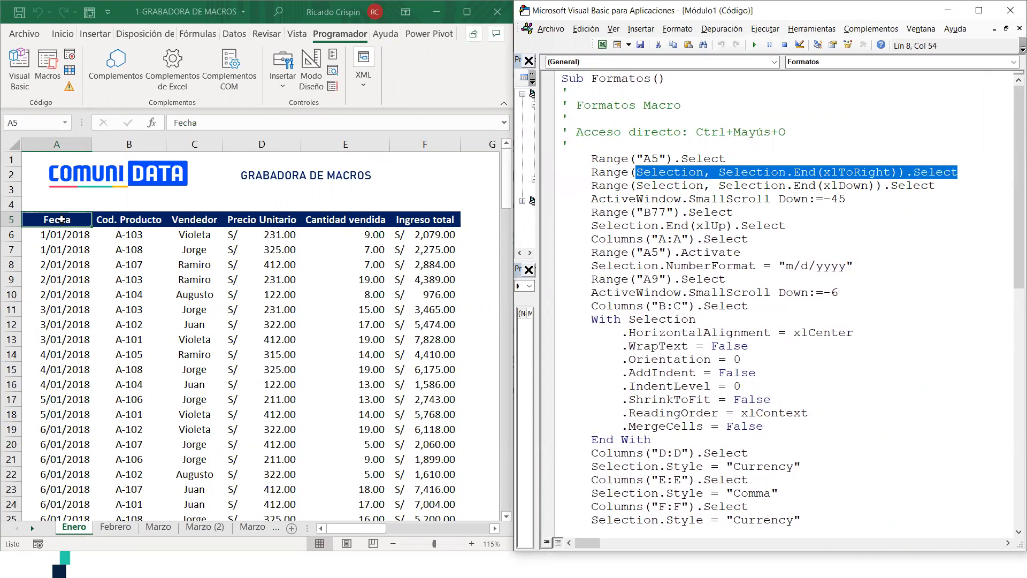
click(62, 219)
key(ctrl+shift+Right)
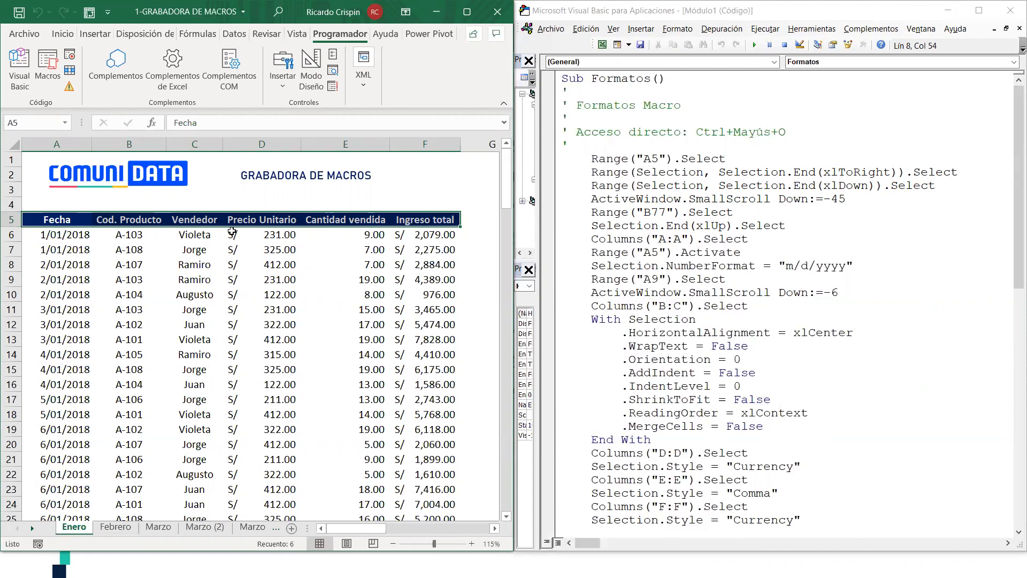
key(ctrl+shift+o)
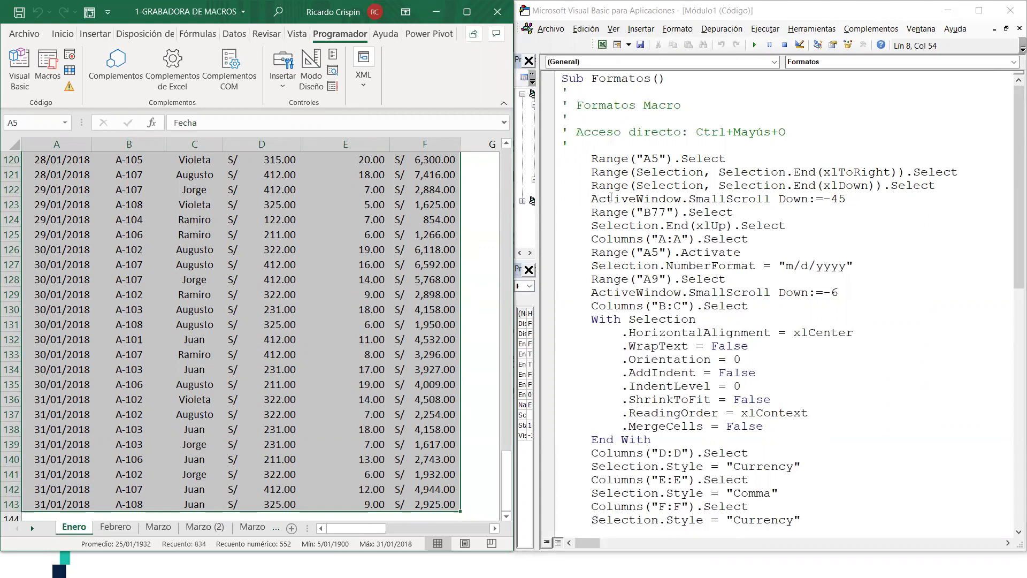
Examine the ActiveWindow.SmallScroll line of the code and compare it with scrolling through the Enero sheet
drag(599, 199, 776, 206)
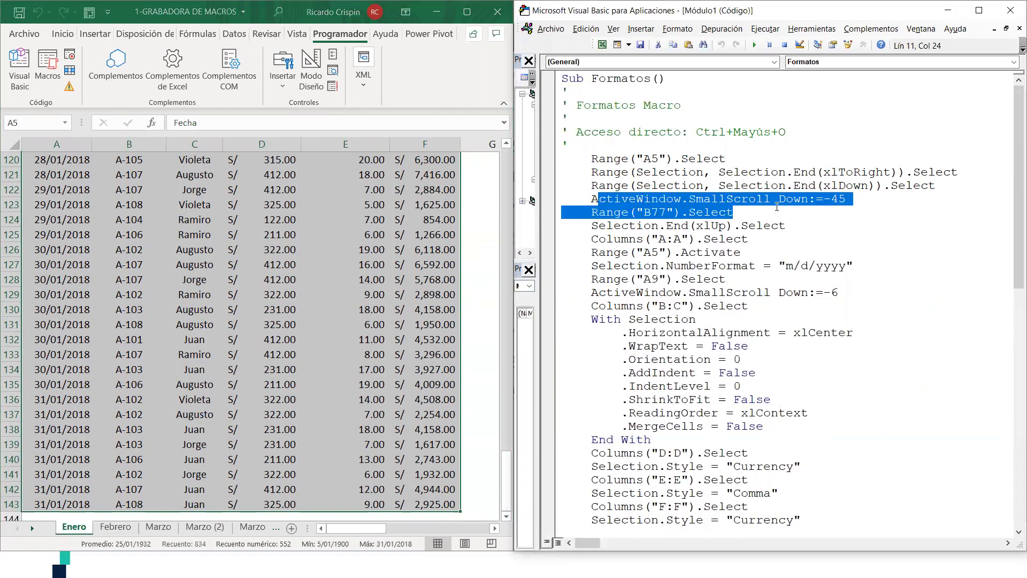
click(378, 235)
scroll(375, 225, down, 5)
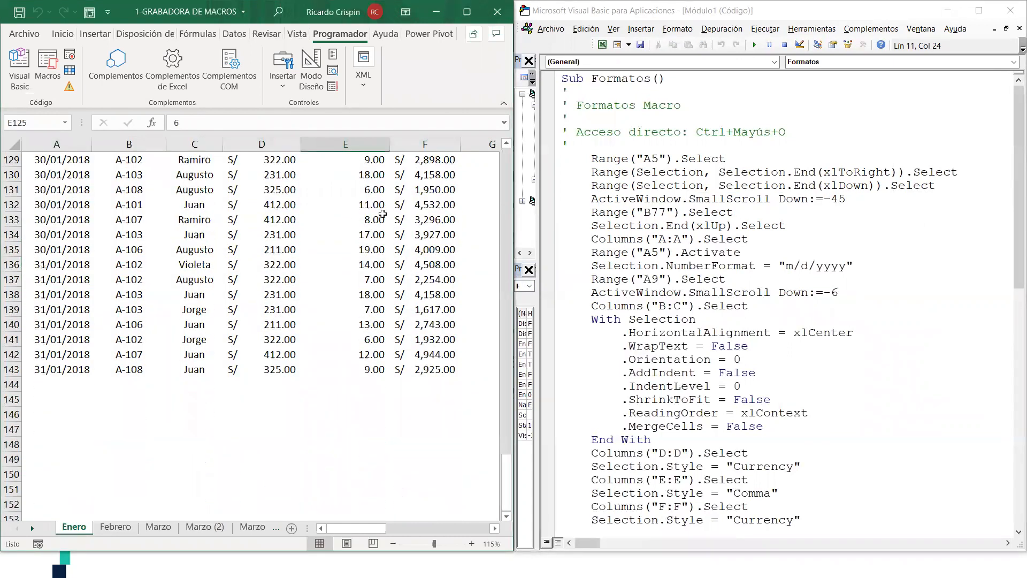
Examine the Range("B77").Select line of the code and reproduce it by selecting cell B77 on the Enero sheet
click(850, 203)
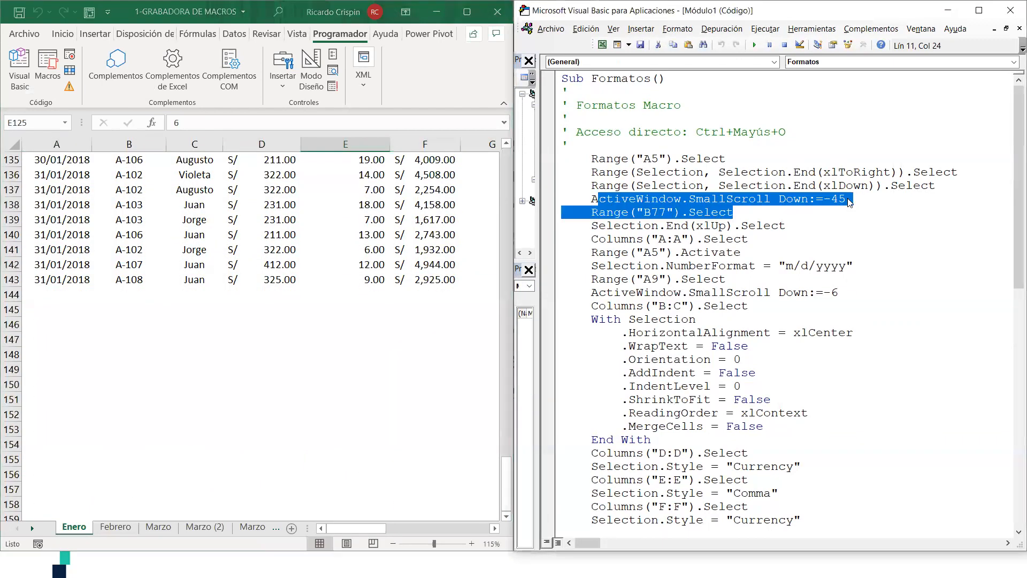
click(851, 202)
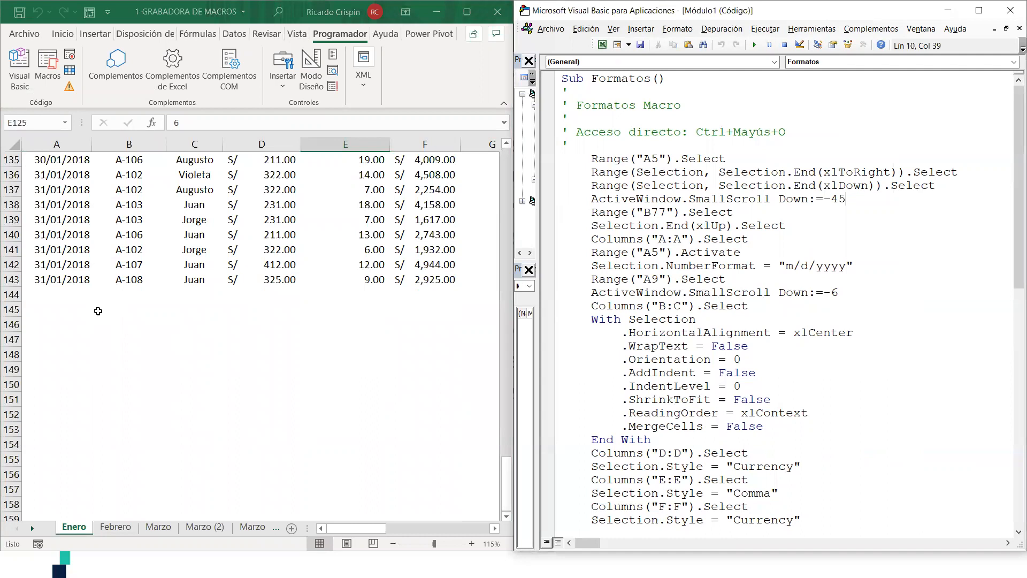
scroll(99, 311, up, 8)
scroll(145, 224, up, 18)
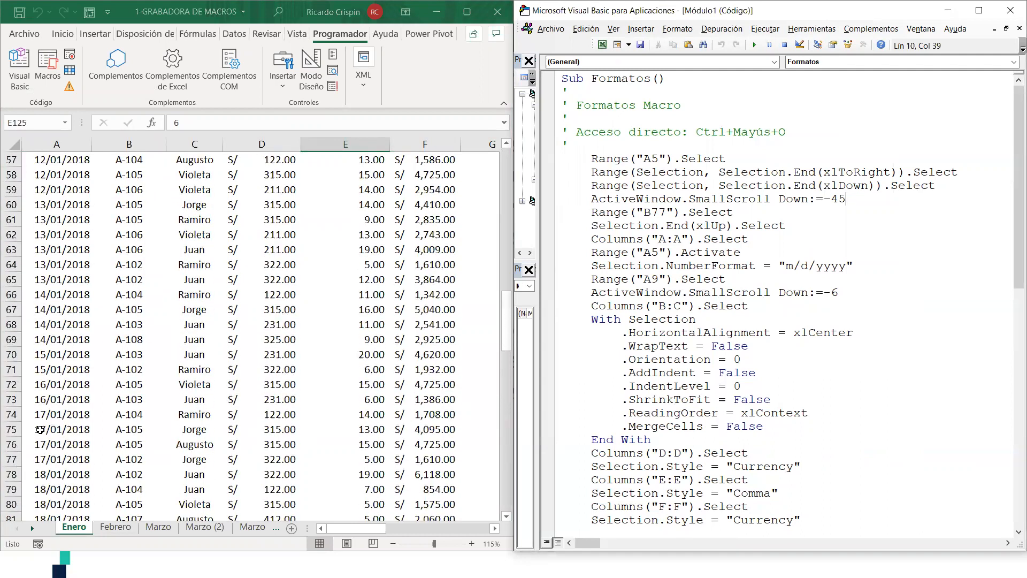
click(117, 460)
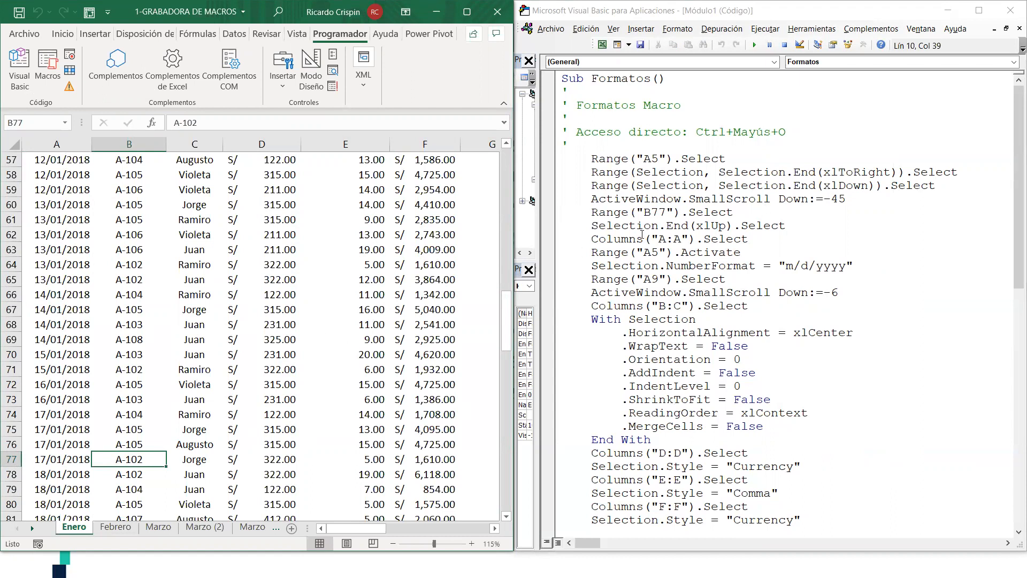
Examine the Selection.End(xlUp).Select line and reproduce it by jumping from B77 up to the Cod. Producto header
drag(595, 225, 801, 219)
click(797, 221)
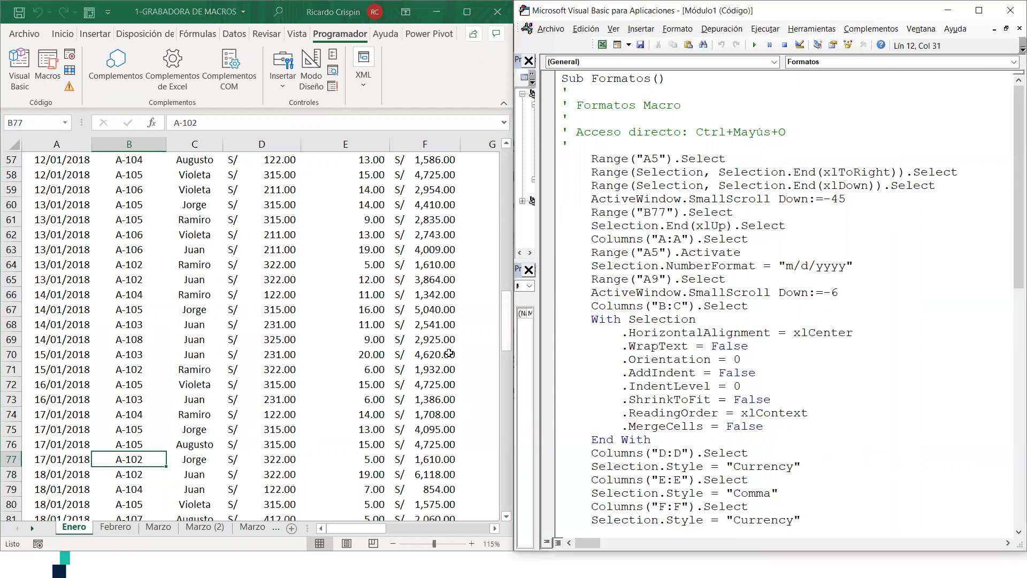
key(Up)
key(Up)
key(Up)
key(Up)
key(Up)
key(Up)
key(Up)
key(Up)
key(Up)
key(Up)
click(140, 460)
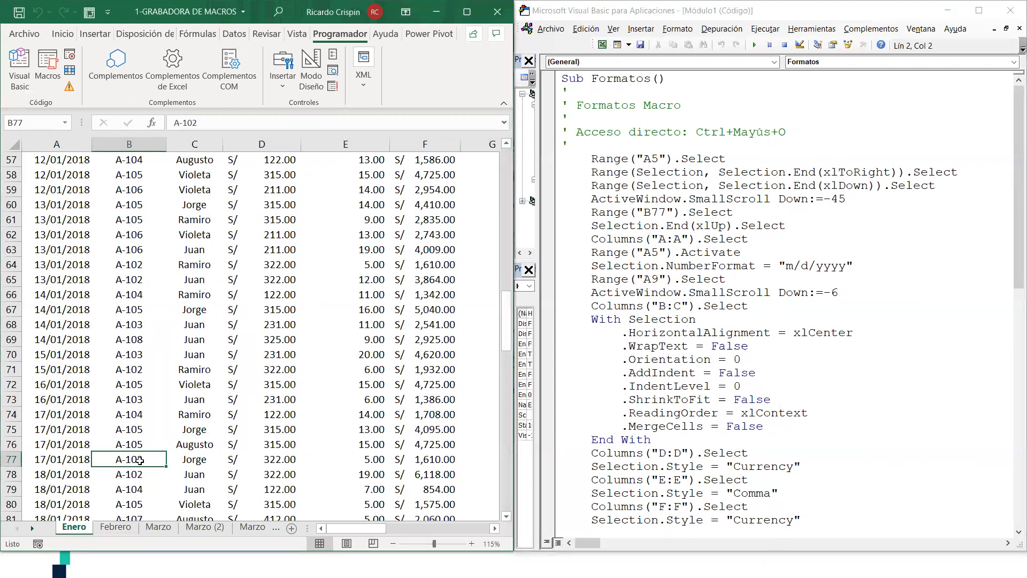
key(ctrl+Up)
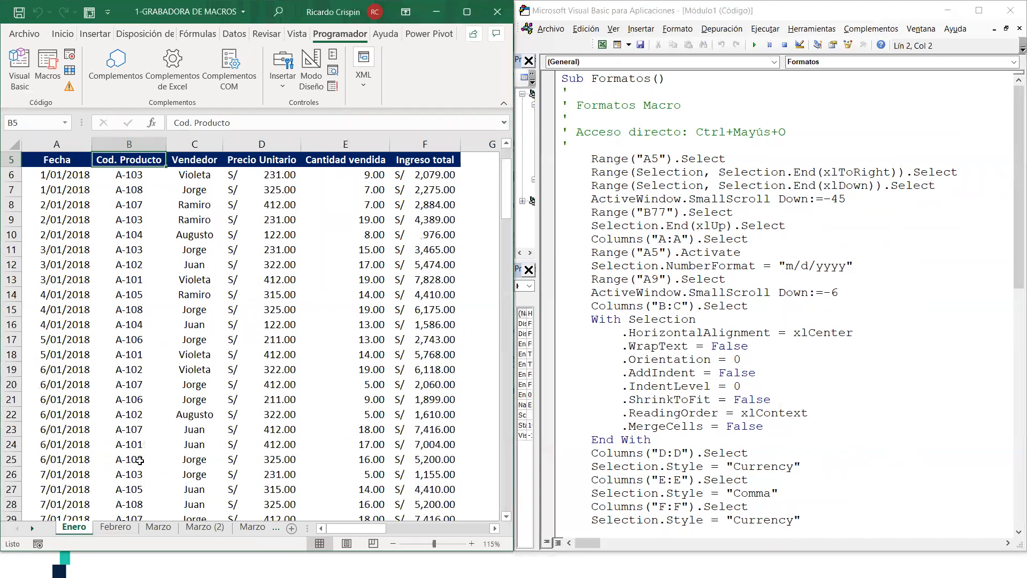
Examine the Columns("A:A").Select line and reproduce it by selecting the whole Fecha column on Enero
drag(605, 238, 734, 237)
click(735, 237)
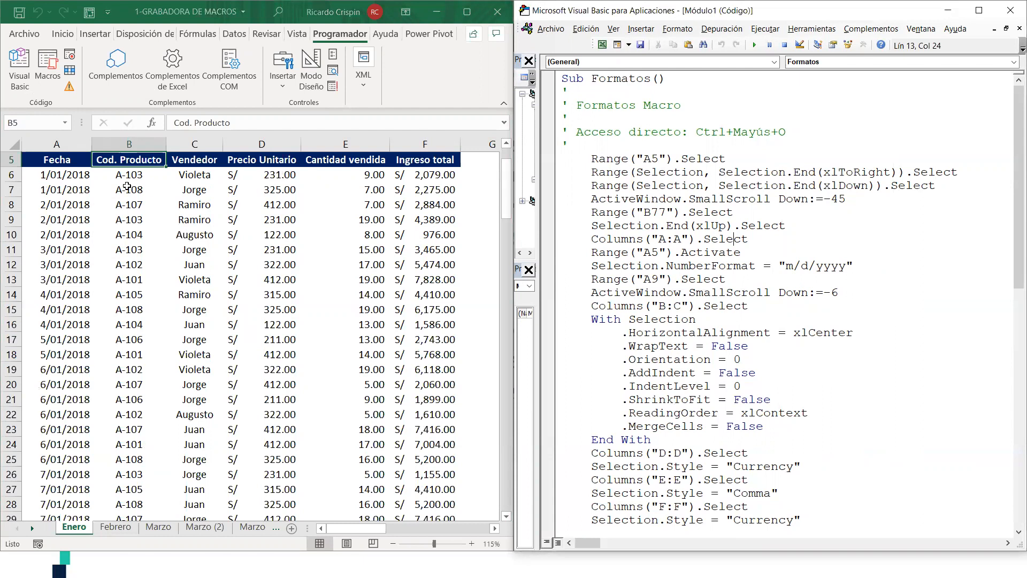
click(77, 142)
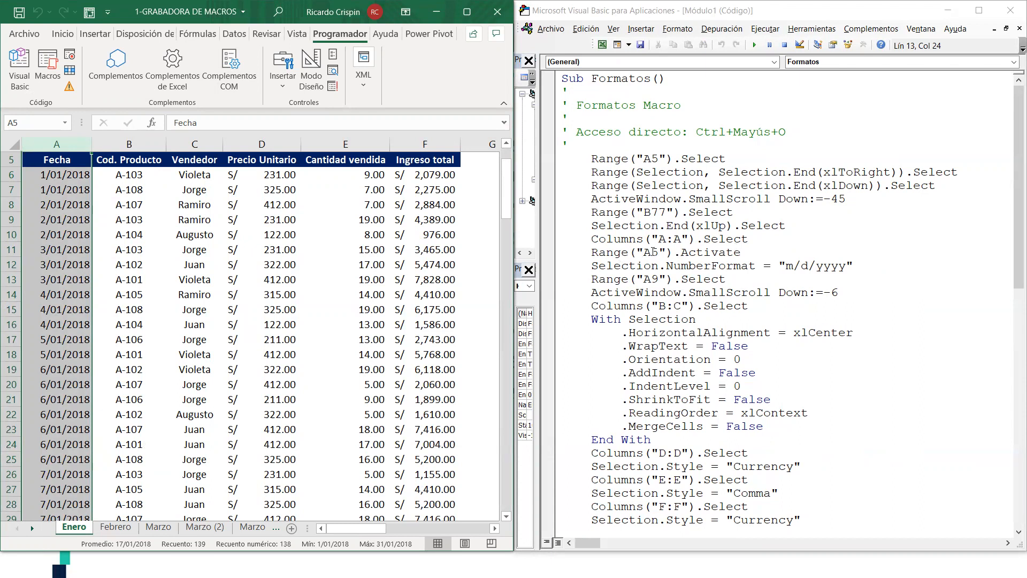
Examine the Selection.NumberFormat line, highlighting its Selection object and the "m/d/yyyy" date format
drag(593, 266, 816, 266)
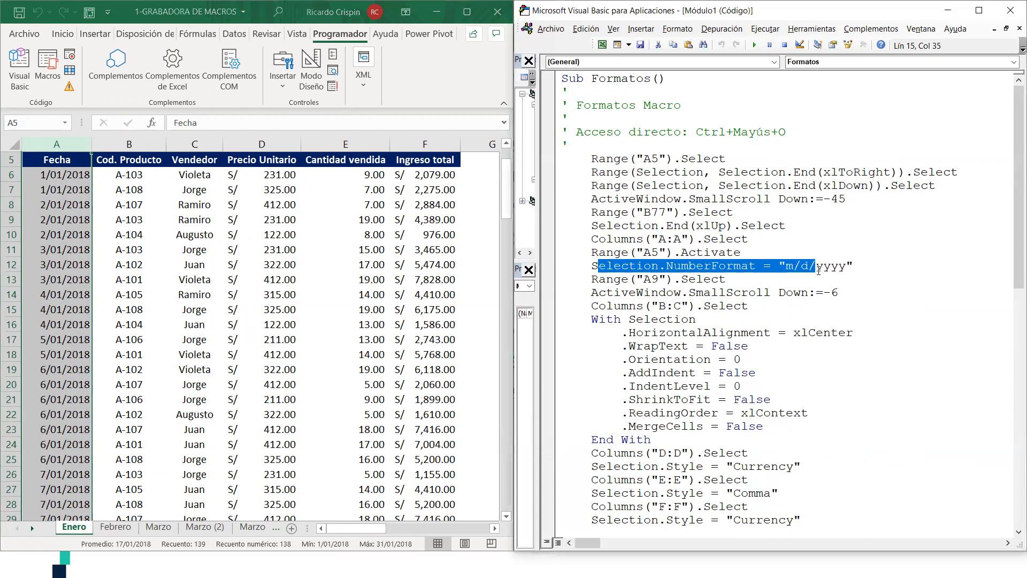
click(816, 265)
double_click(621, 266)
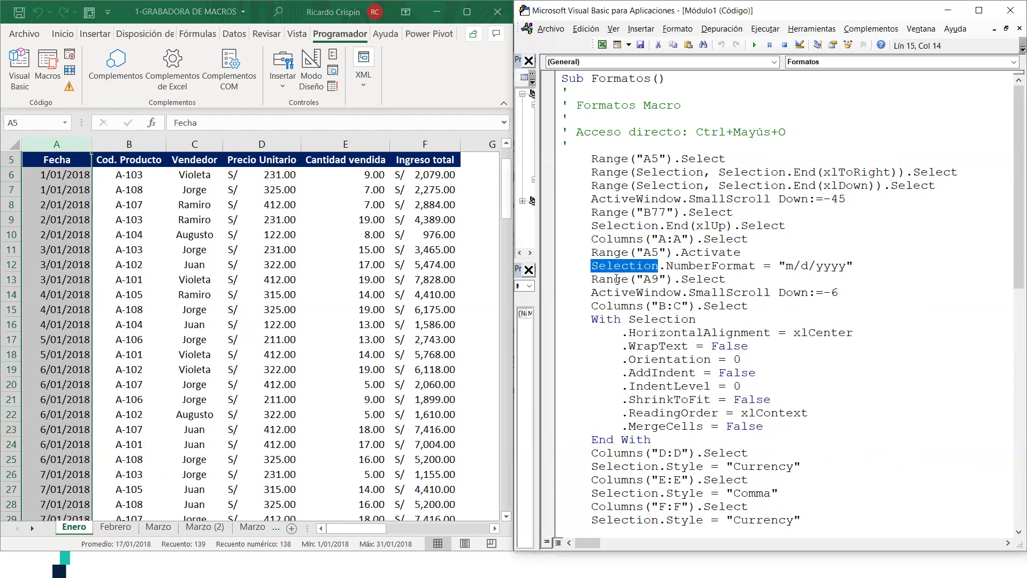
drag(845, 266, 786, 265)
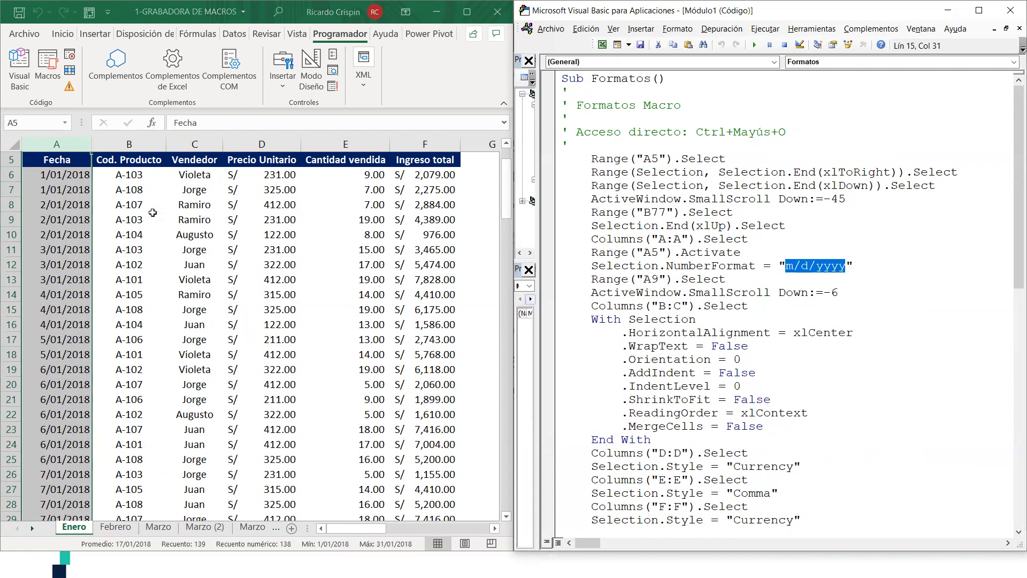
Reproduce the Range("A9").Select and SmallScroll Down:=-6 lines by selecting cell A9 and scrolling the Enero sheet up
click(65, 226)
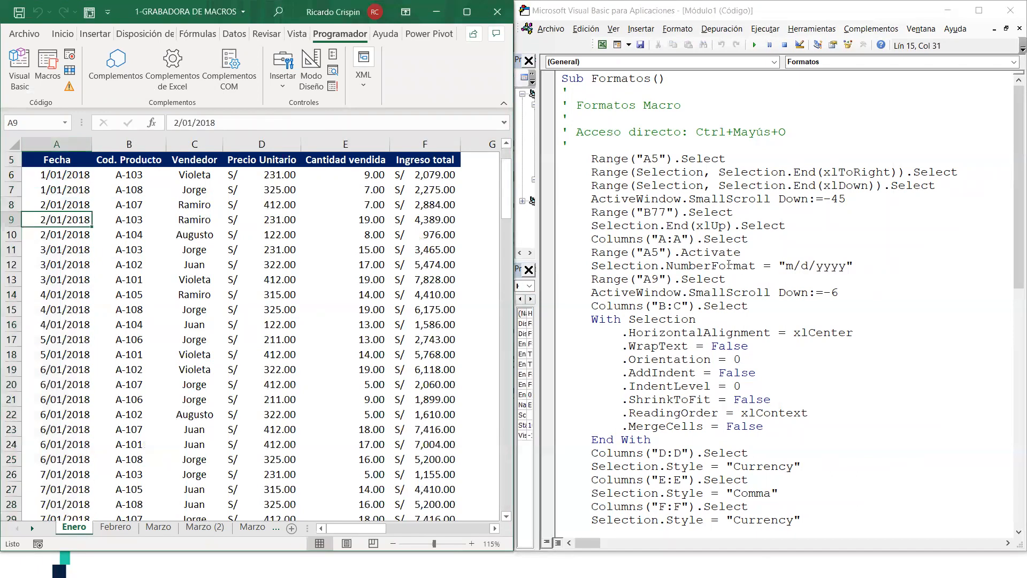
click(603, 295)
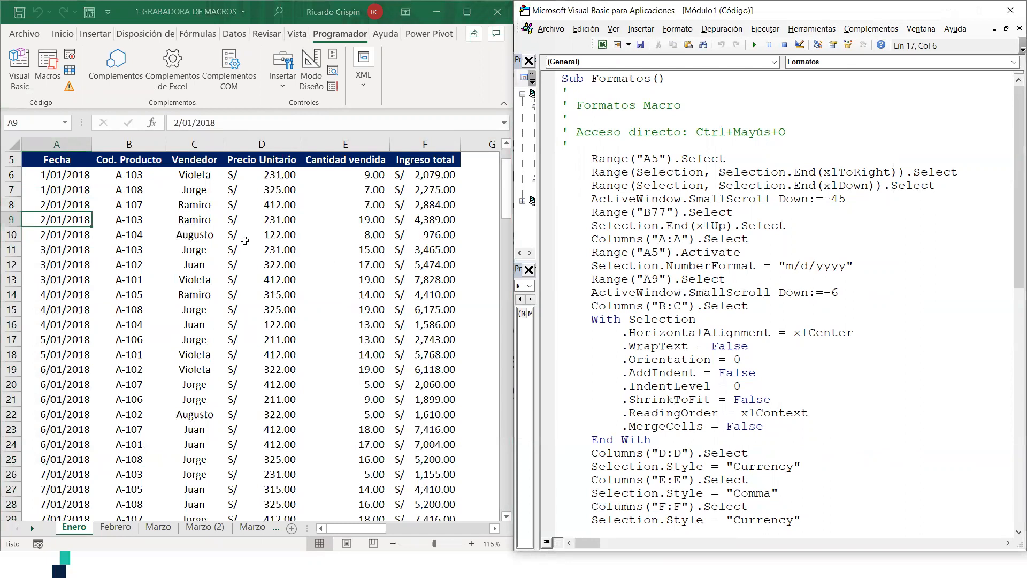
scroll(256, 243, up, 1)
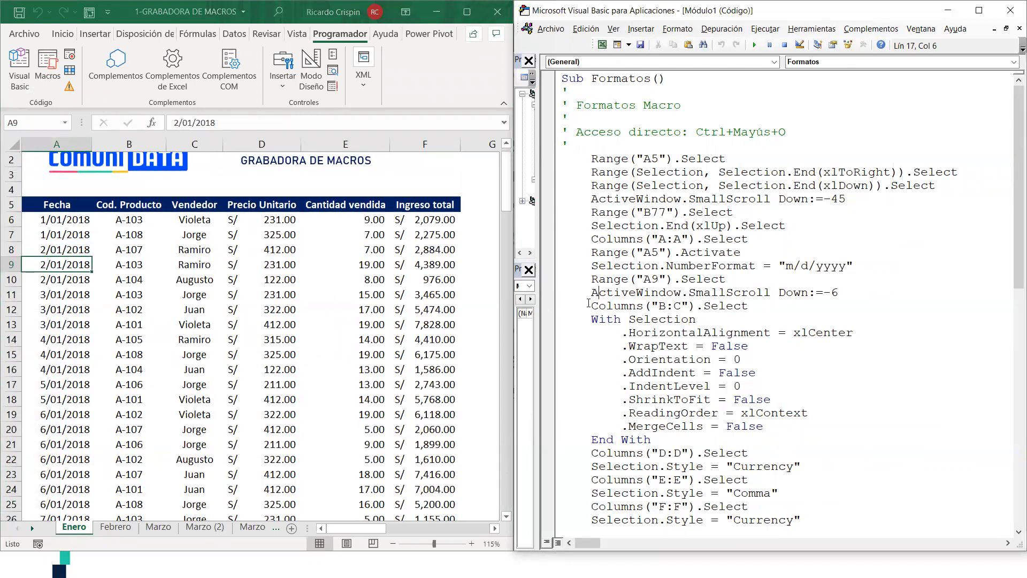
Select columns B and C on Enero and match them with the Columns("B:C").Select line of the code
click(140, 142)
drag(140, 143, 194, 143)
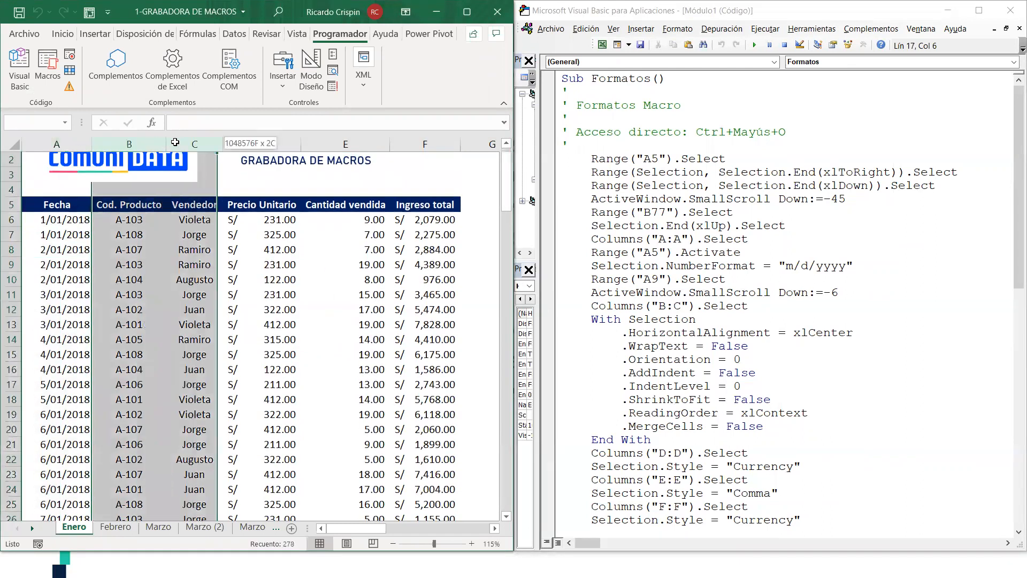
drag(592, 305, 733, 308)
Examine the With Selection alignment block, highlighting its property lines from WrapText to MergeCells
click(723, 322)
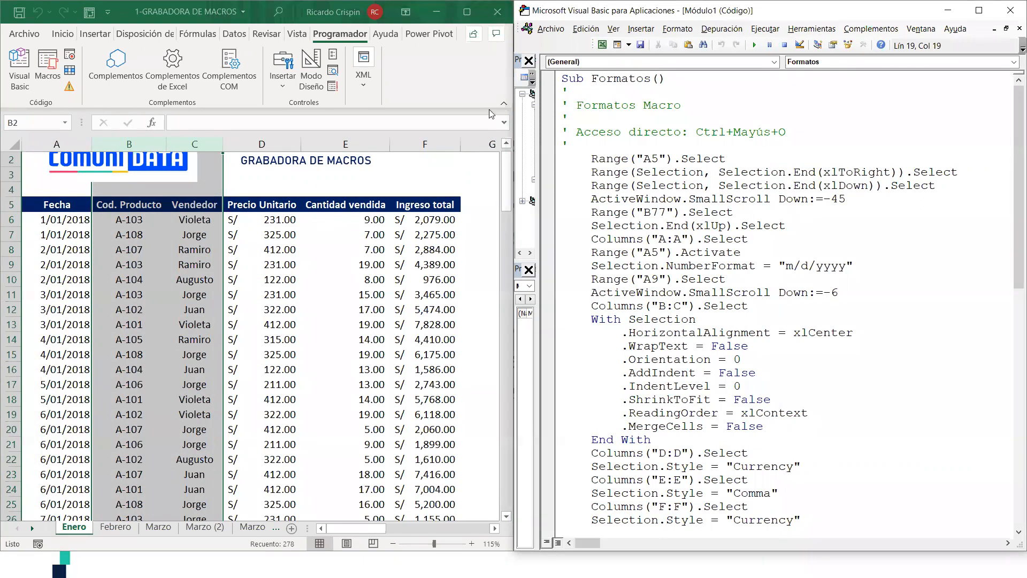
key(ctrl+l)
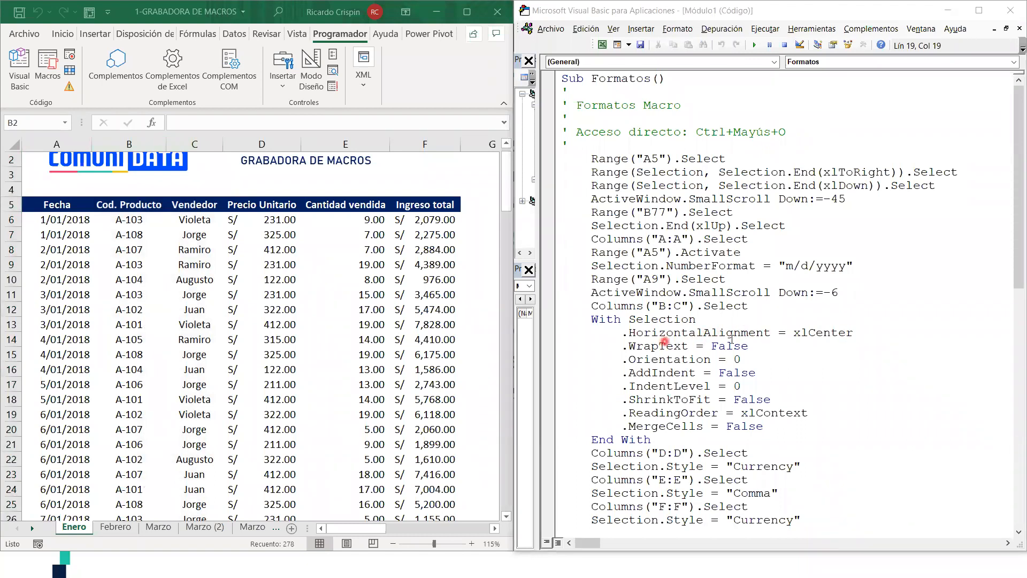
drag(629, 345, 808, 424)
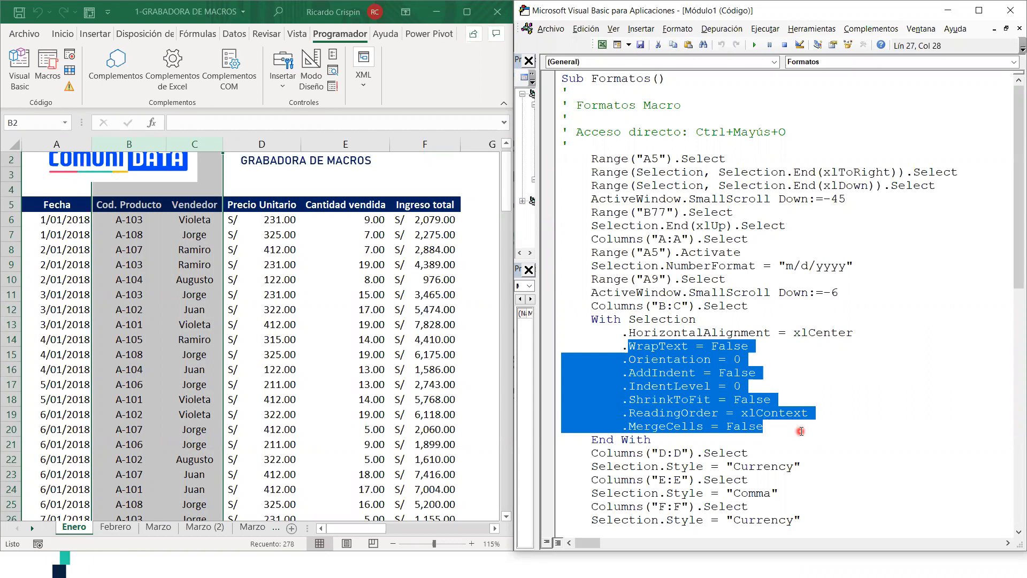
Select column D on Enero and examine the matching Columns("D:D").Select line and its "Currency" style assignment
scroll(792, 428, down, 4)
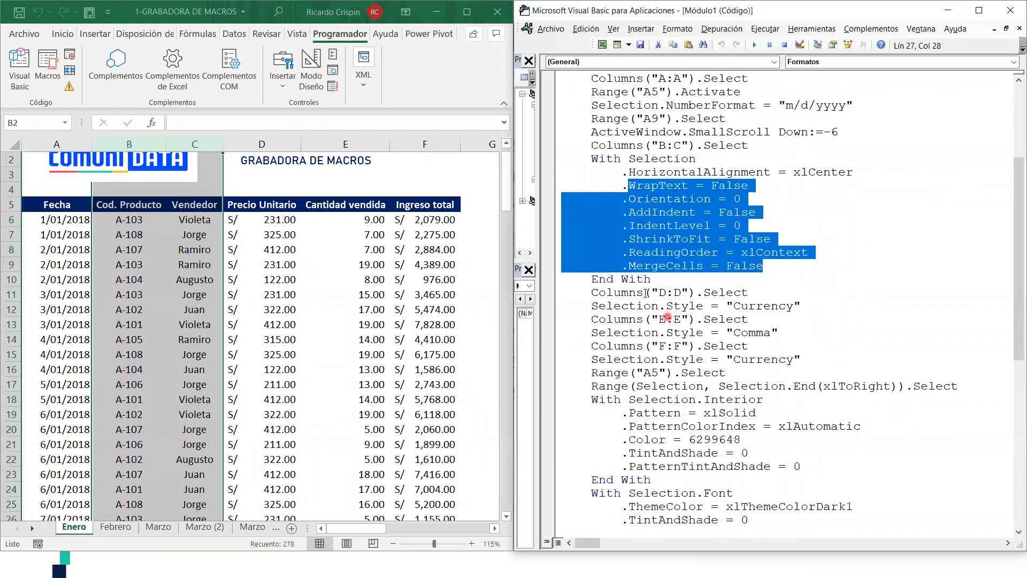
click(265, 143)
drag(599, 296, 773, 297)
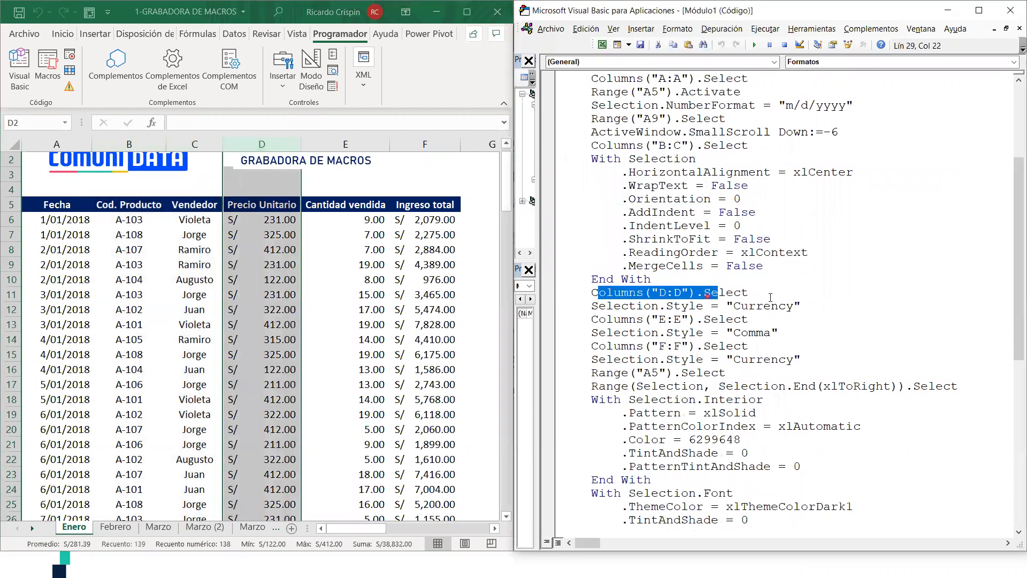
click(620, 305)
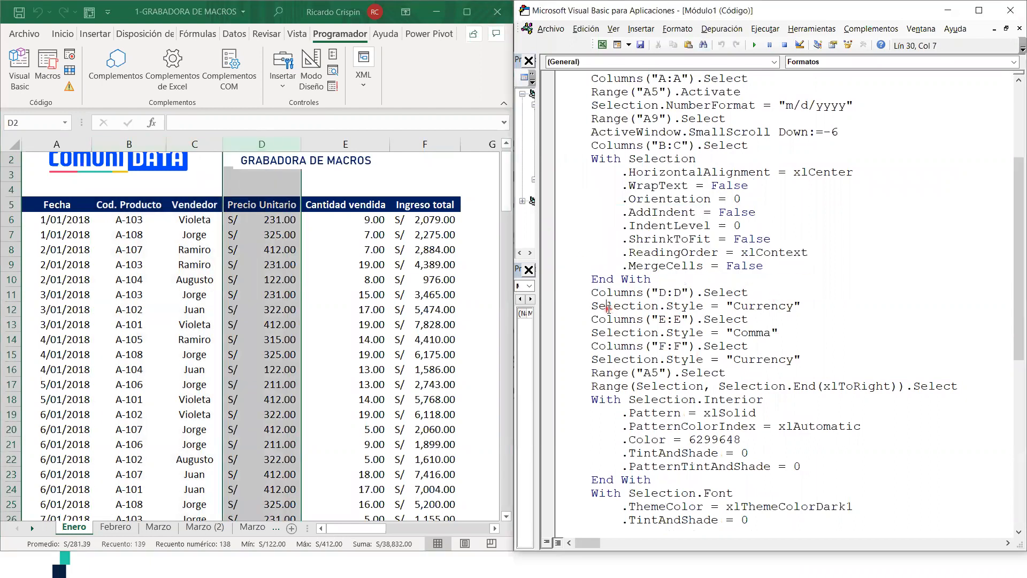
double_click(685, 306)
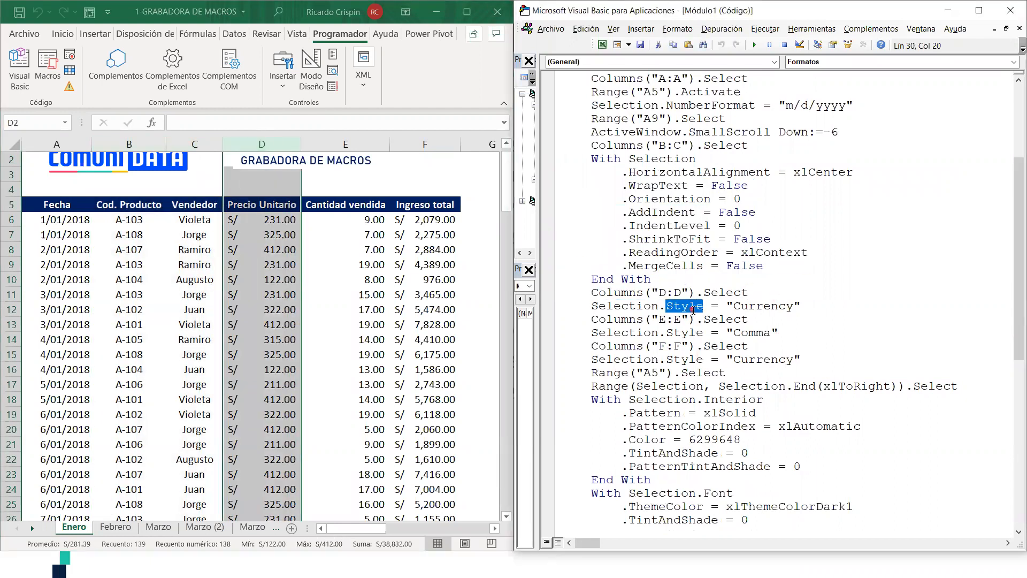
double_click(773, 310)
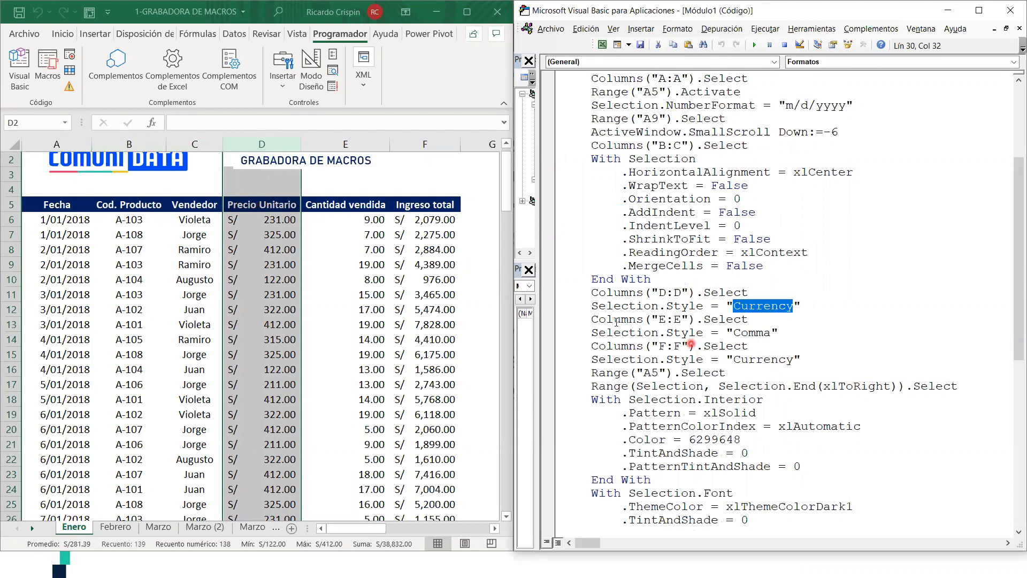
Select column E on Enero and compare the code's "Comma" style line with the number format options on the ribbon
drag(591, 319, 734, 323)
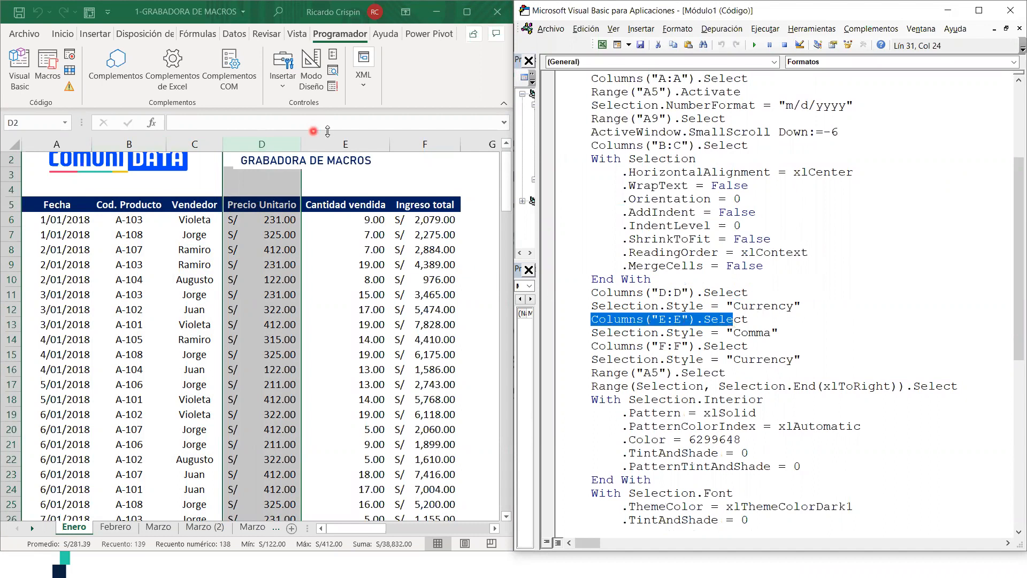
click(345, 144)
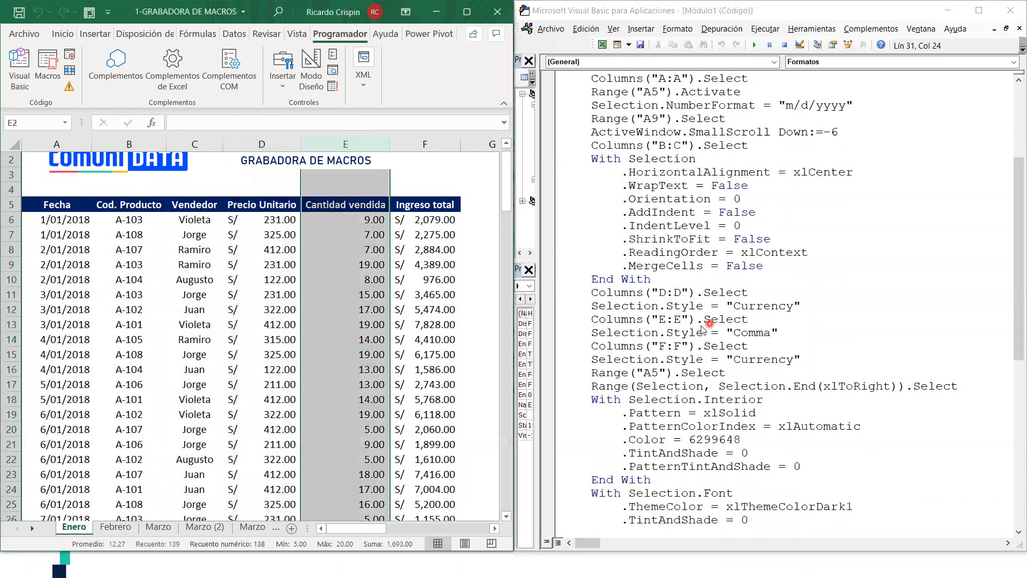
double_click(758, 332)
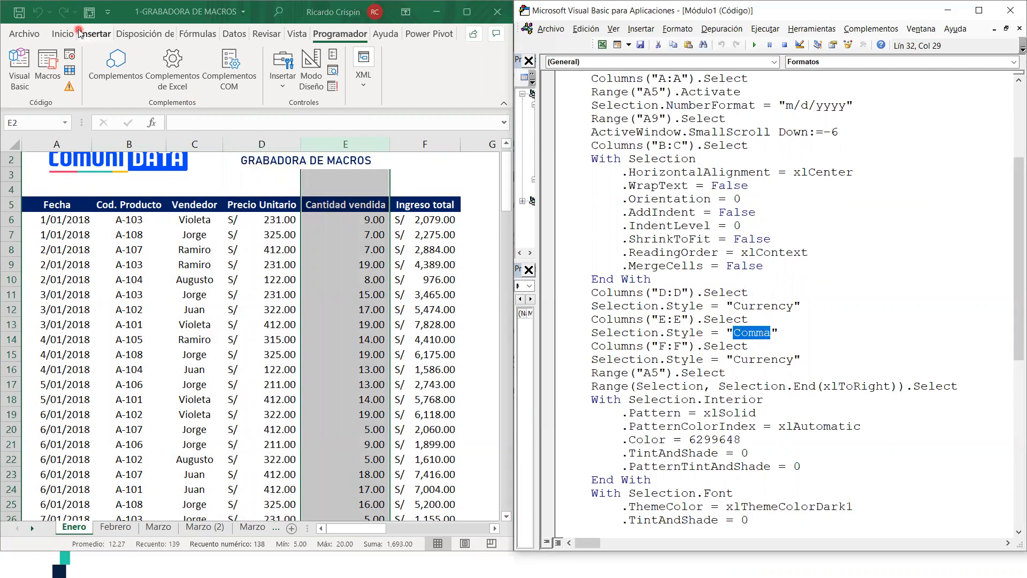
click(62, 33)
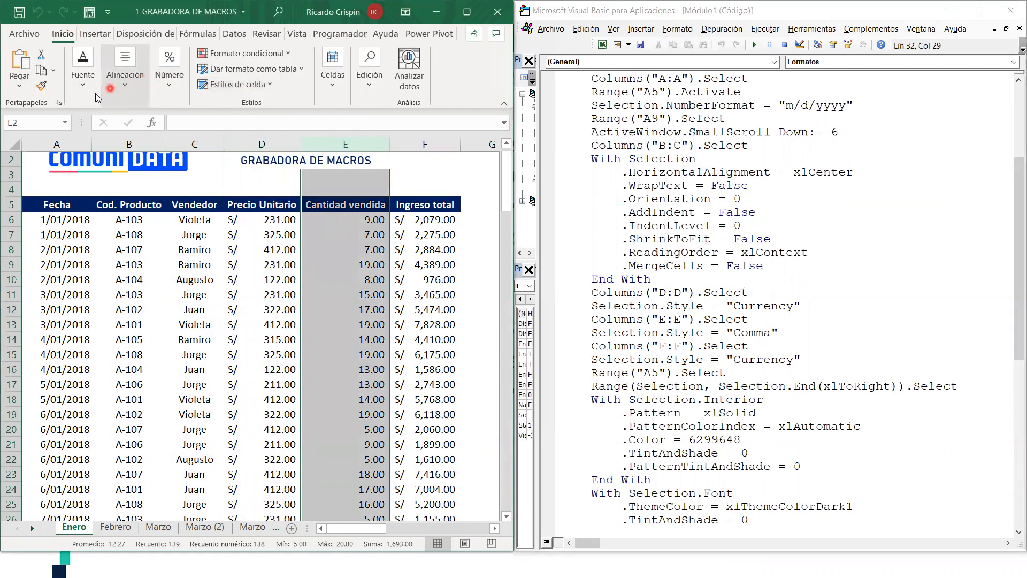
click(95, 93)
click(169, 78)
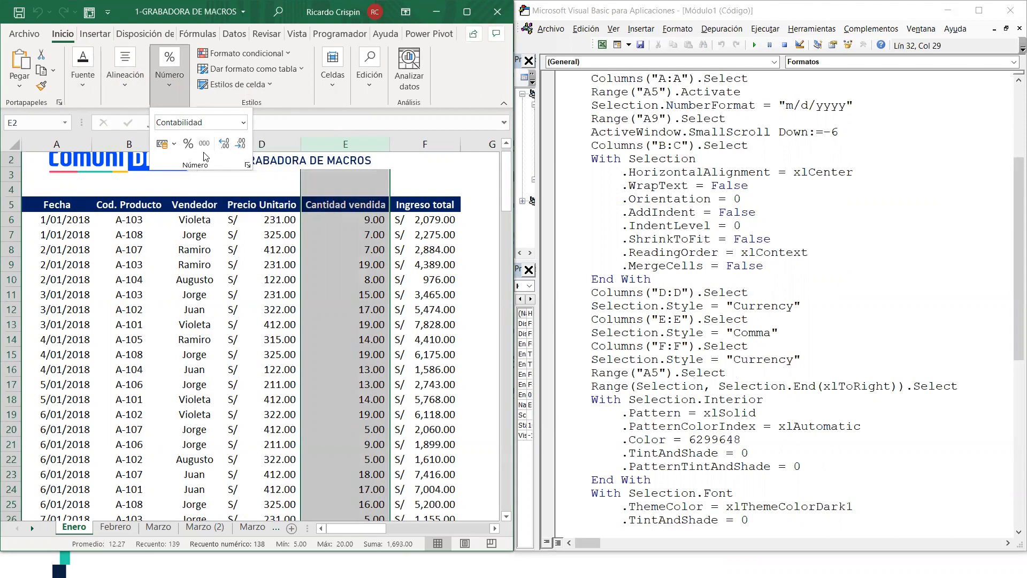
click(259, 145)
click(778, 334)
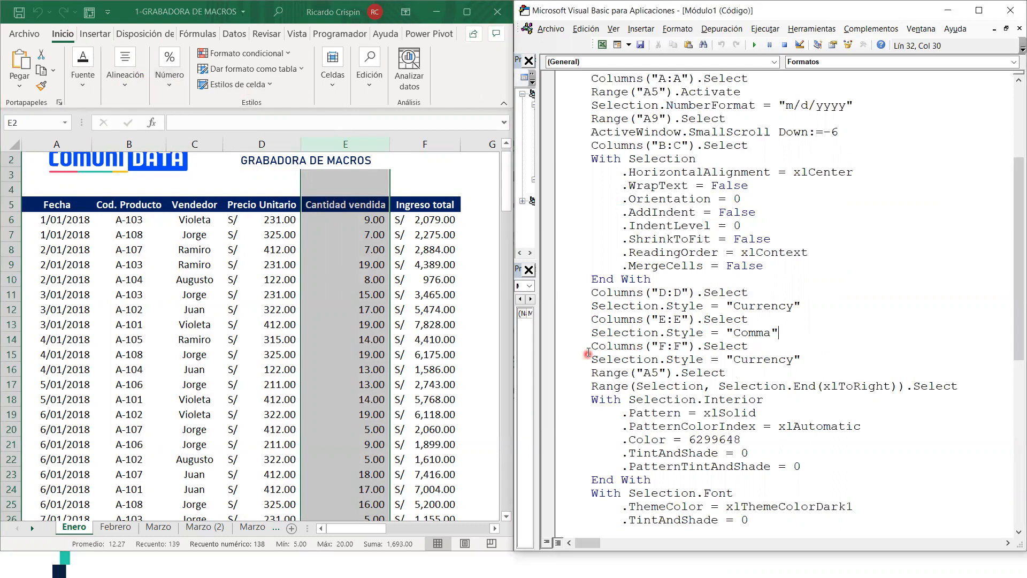
Examine the Columns("F:F").Select line and reproduce it by selecting the whole Ingreso total column on Enero
drag(591, 347, 770, 348)
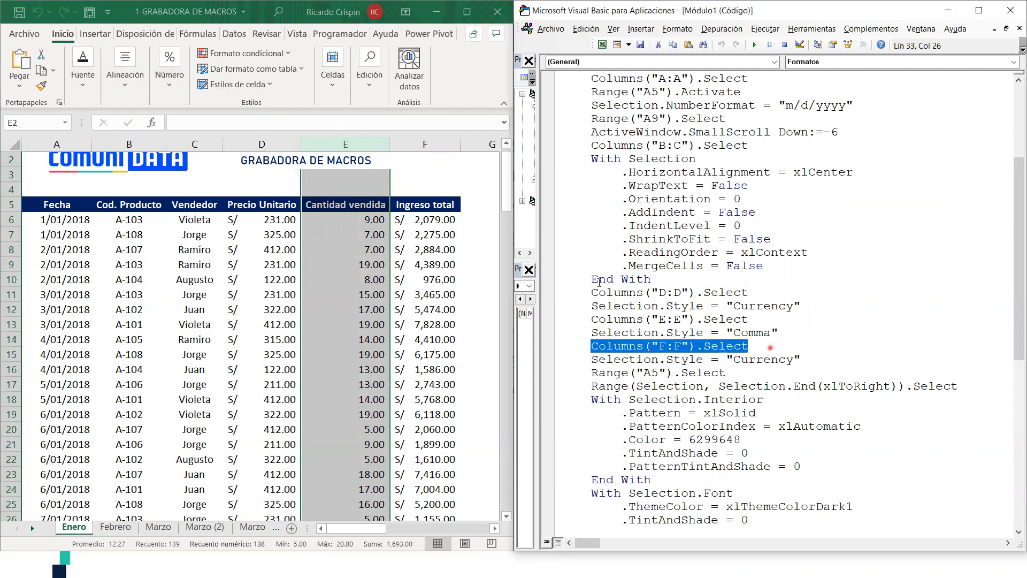
click(428, 143)
click(439, 145)
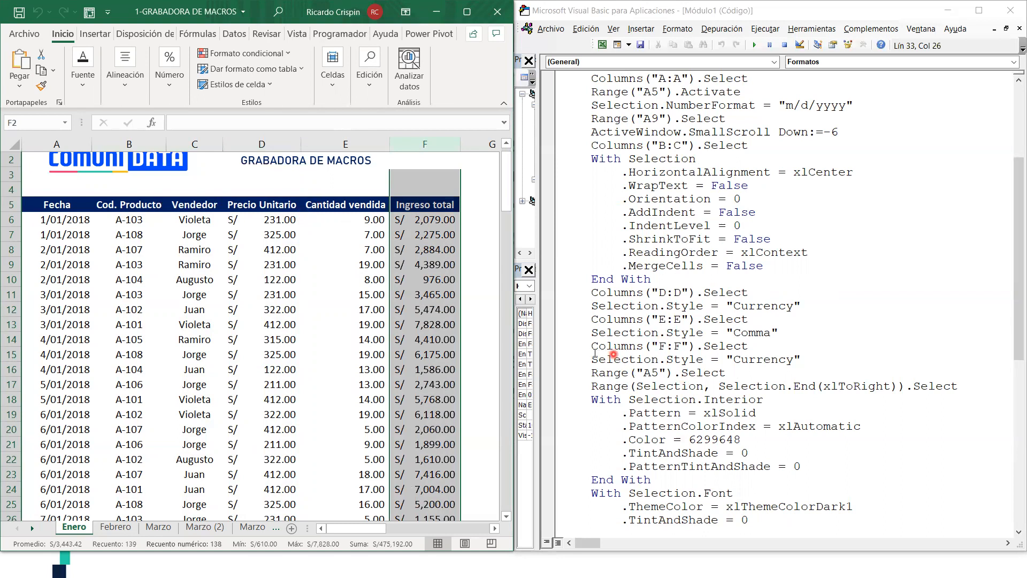
Examine the Range("A5").Select and Selection.End(xlToRight) lines below the column F code, reproducing them by selecting the header row from A5 on Enero
drag(595, 356, 727, 373)
click(807, 361)
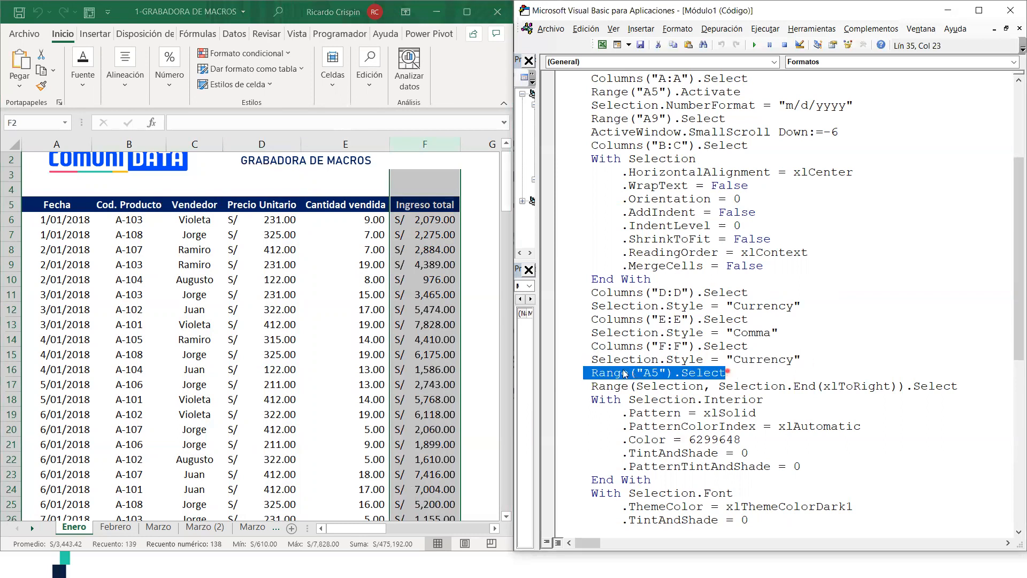
click(62, 205)
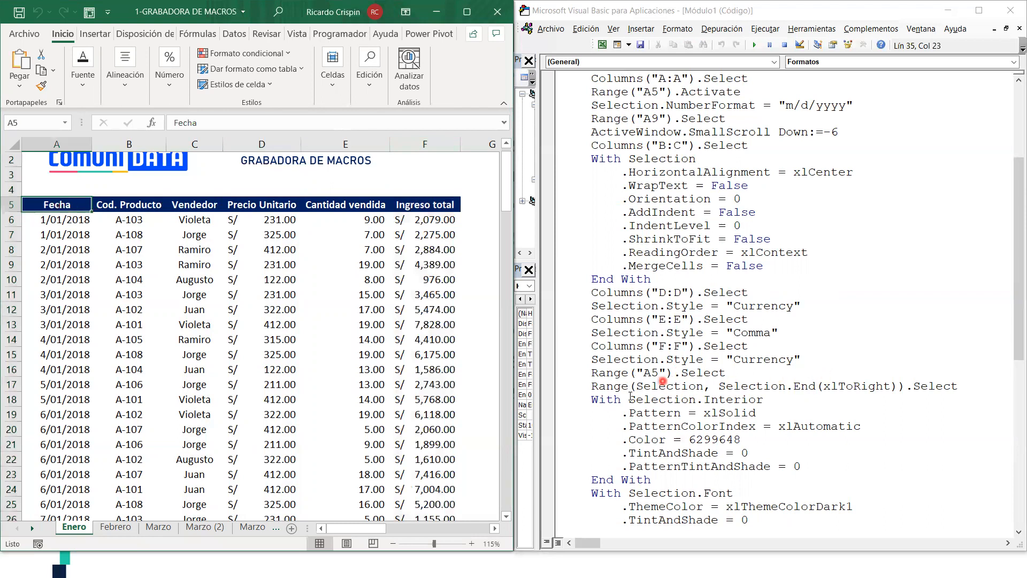
drag(591, 386, 910, 389)
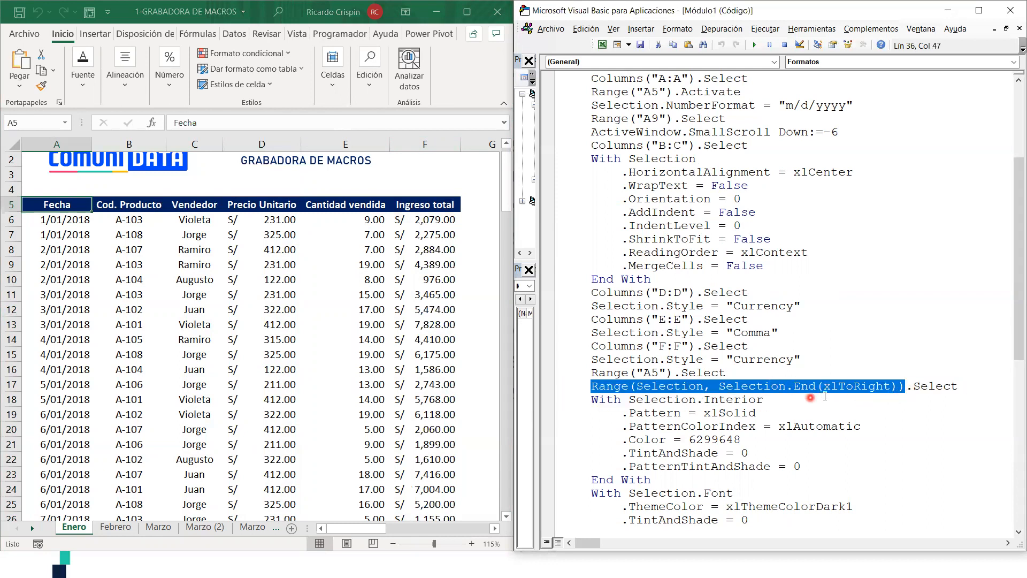
click(91, 203)
key(ctrl+shift+Right)
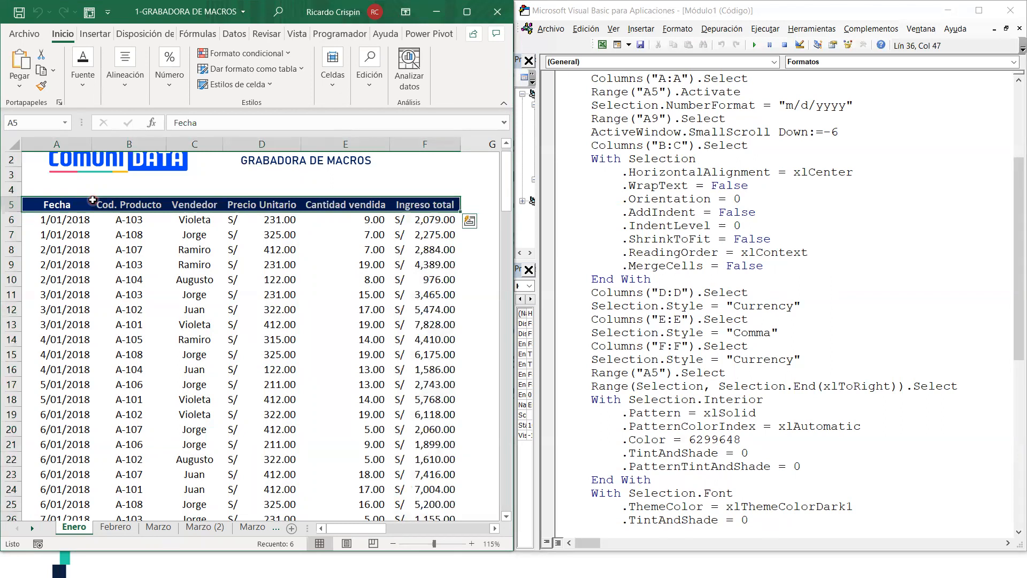
Examine the With Selection.Interior block through its End With, highlighting the Color = 6299648 line
click(723, 376)
click(696, 400)
scroll(696, 399, down, 1)
drag(592, 359, 798, 435)
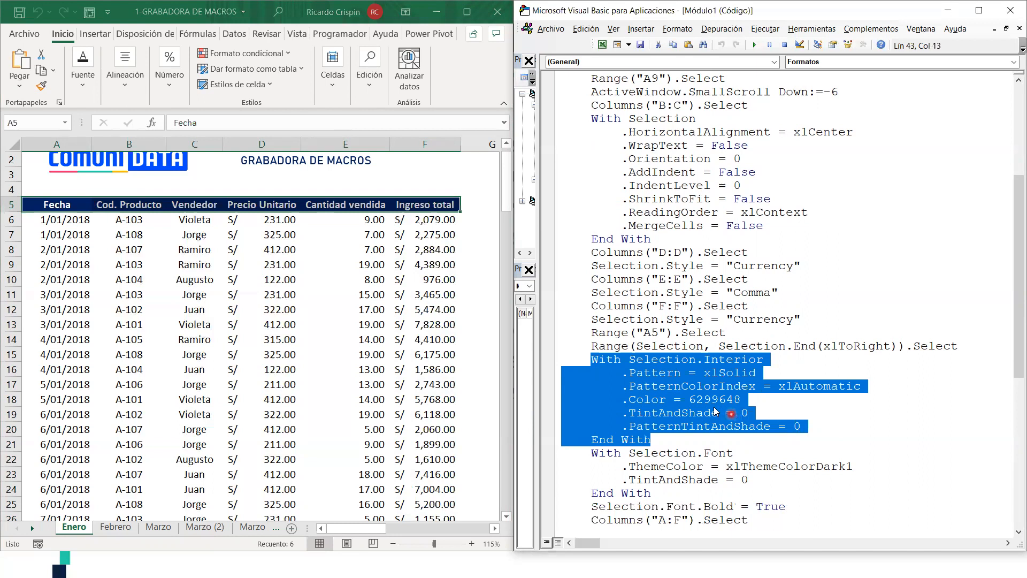
click(636, 389)
drag(631, 400, 744, 400)
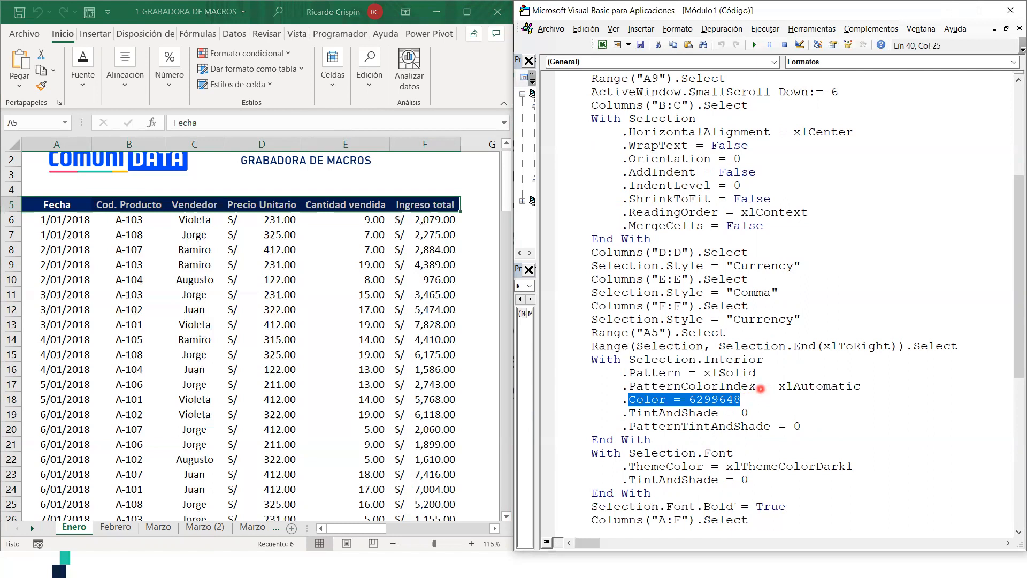
drag(637, 359, 724, 437)
click(724, 438)
Examine the With Selection.Font block and the Font.Bold = True line, comparing the latter with the sheet's bold font option
scroll(723, 438, down, 1)
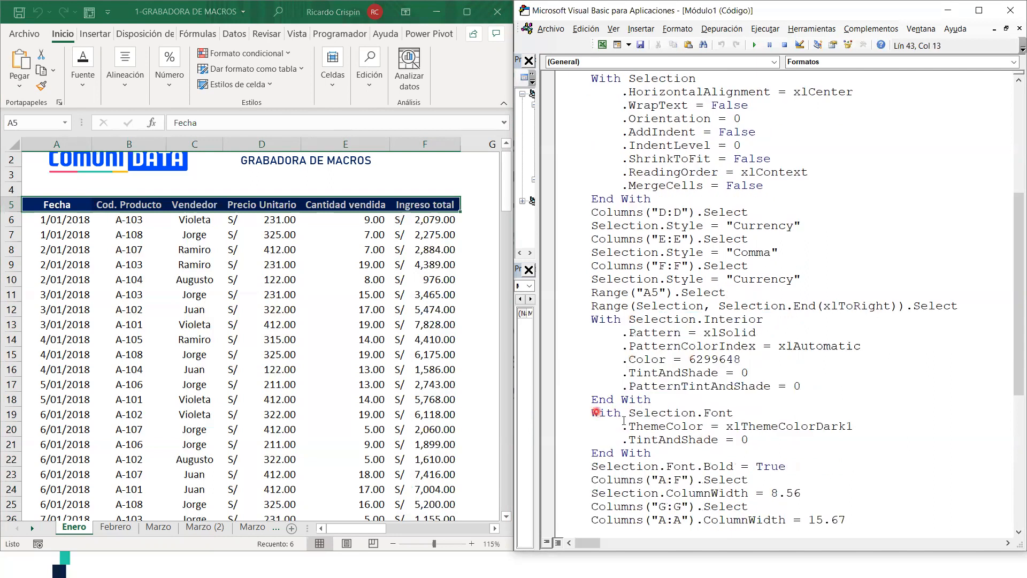
drag(624, 421, 734, 455)
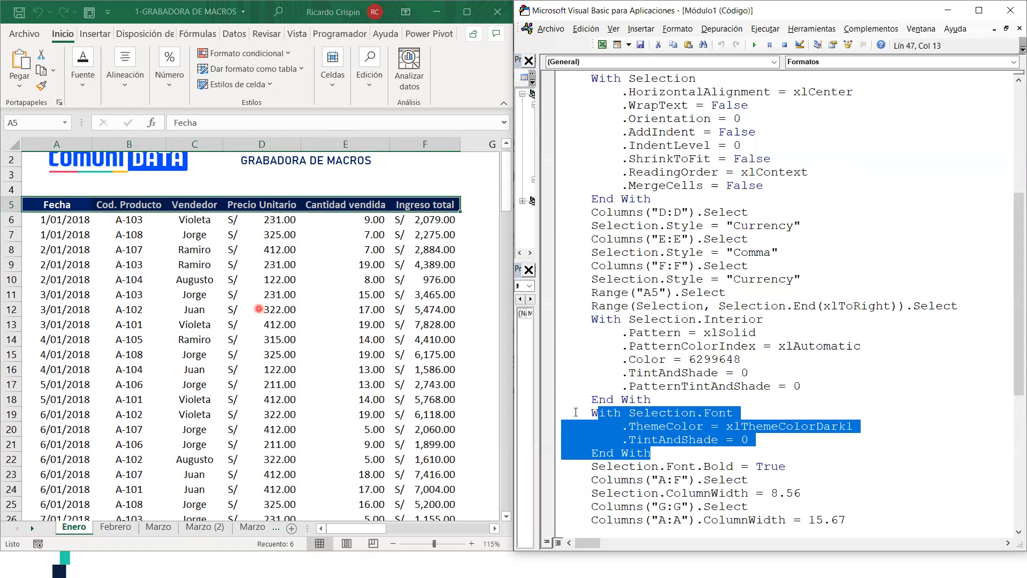
scroll(593, 403, down, 3)
drag(599, 347, 771, 346)
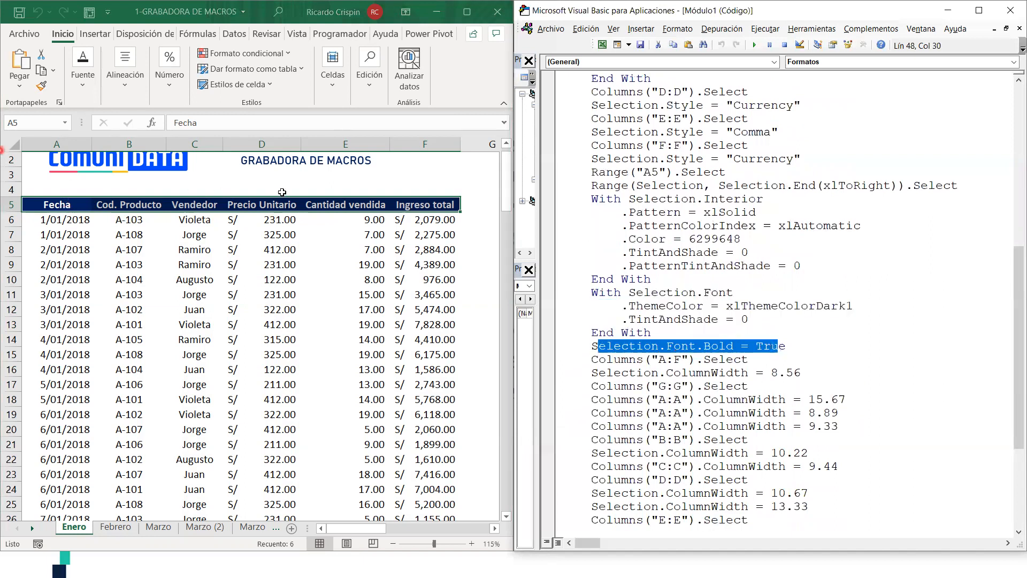
double_click(715, 346)
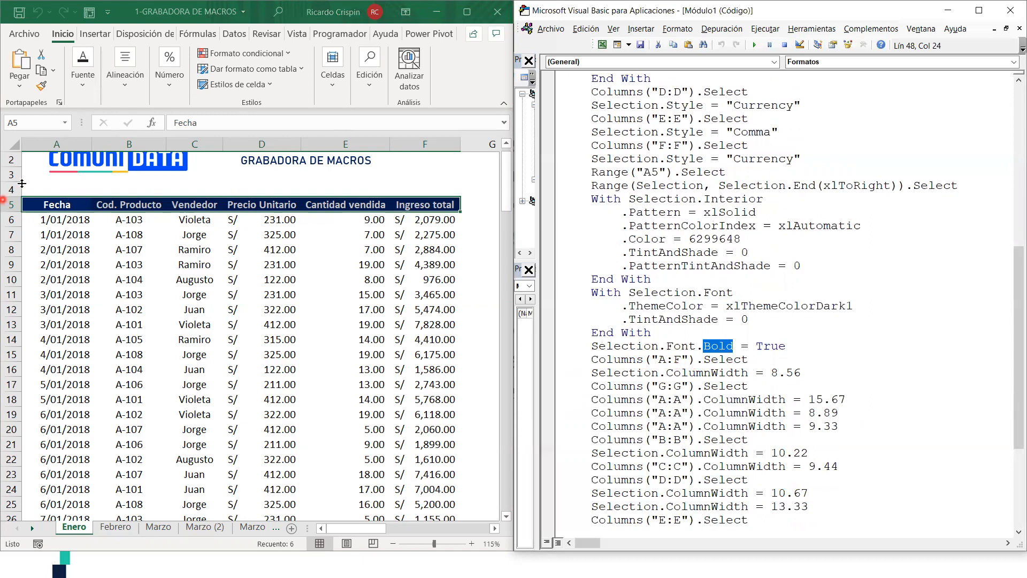
click(84, 75)
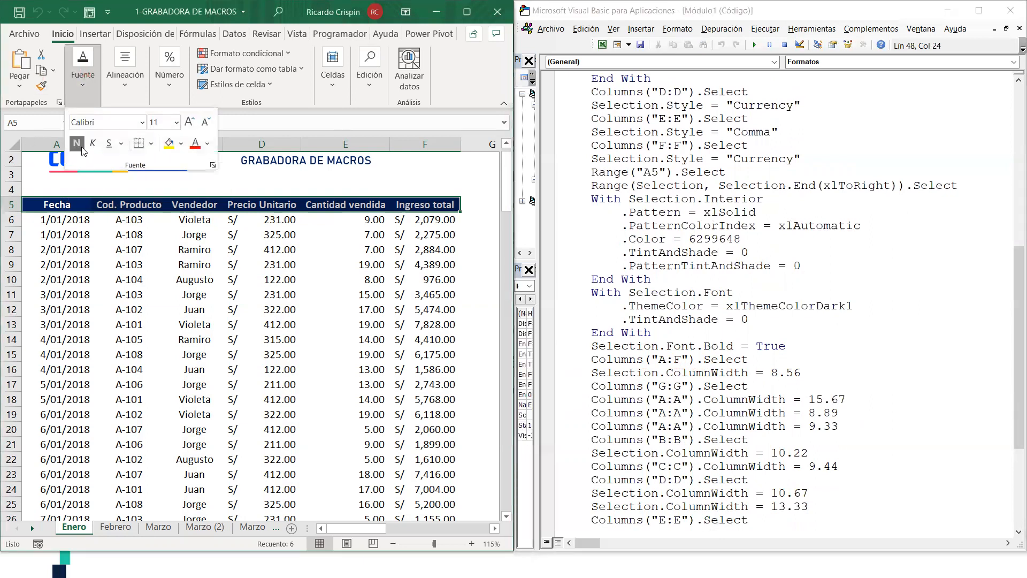
click(850, 387)
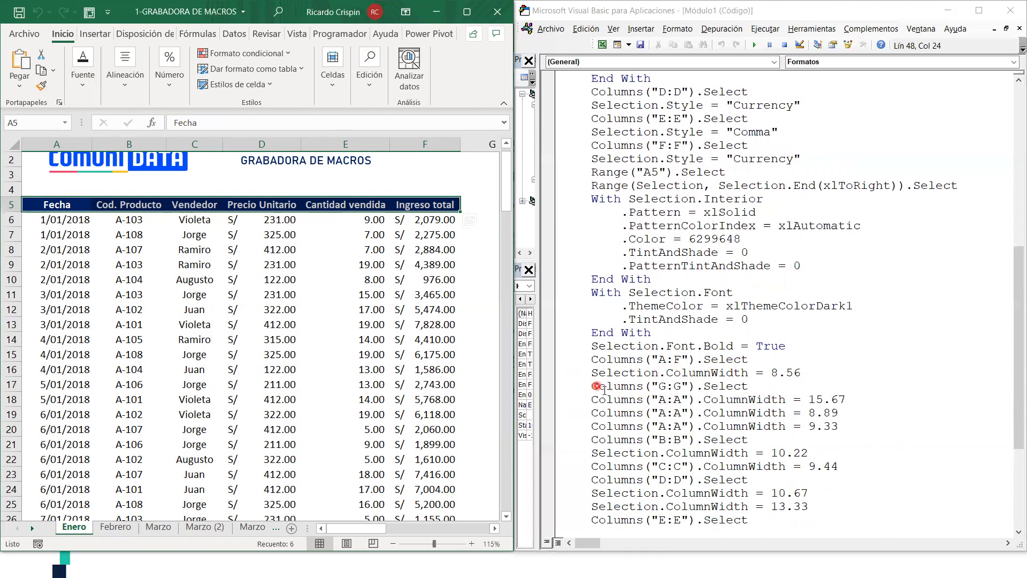
Highlight the Columns("G:G").Select line and reproduce it by selecting column G on Enero
drag(597, 389, 733, 391)
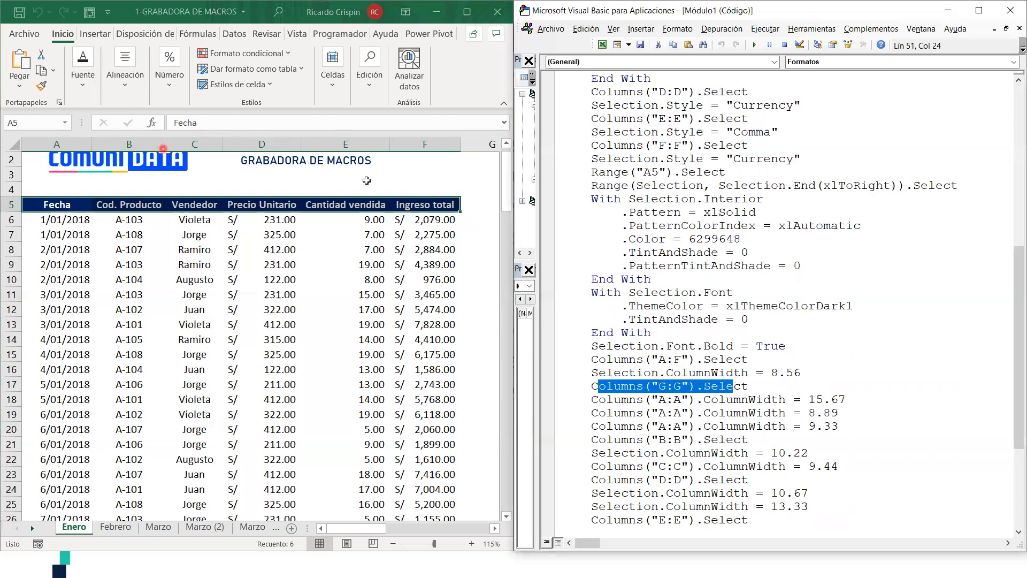
click(481, 145)
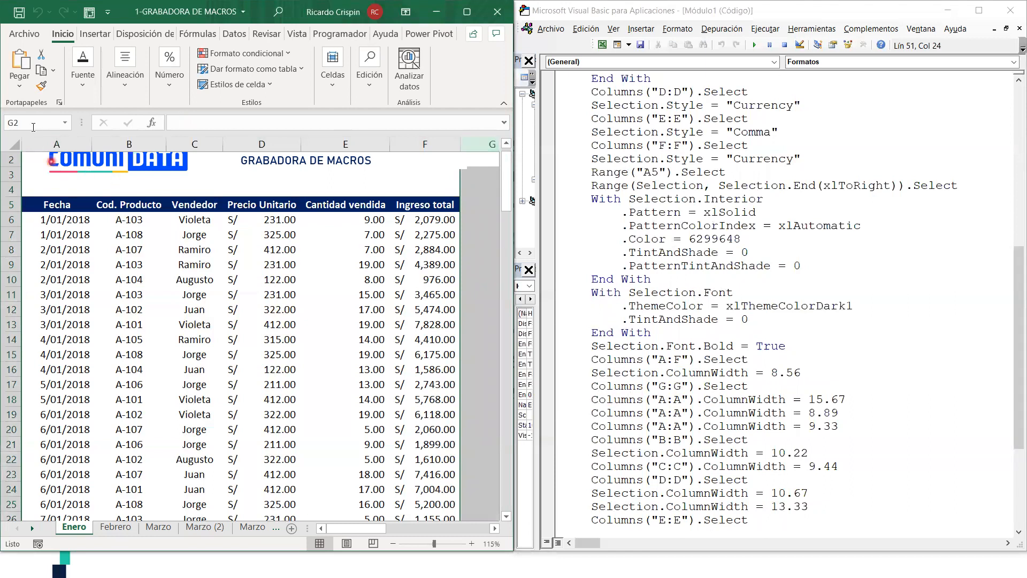
Highlight the ColumnWidth lines from column A through column F, and slightly narrow columns A and B together on Enero
mouse_move(46, 145)
mouse_down()
mouse_move(143, 158)
mouse_move(129, 159)
mouse_up()
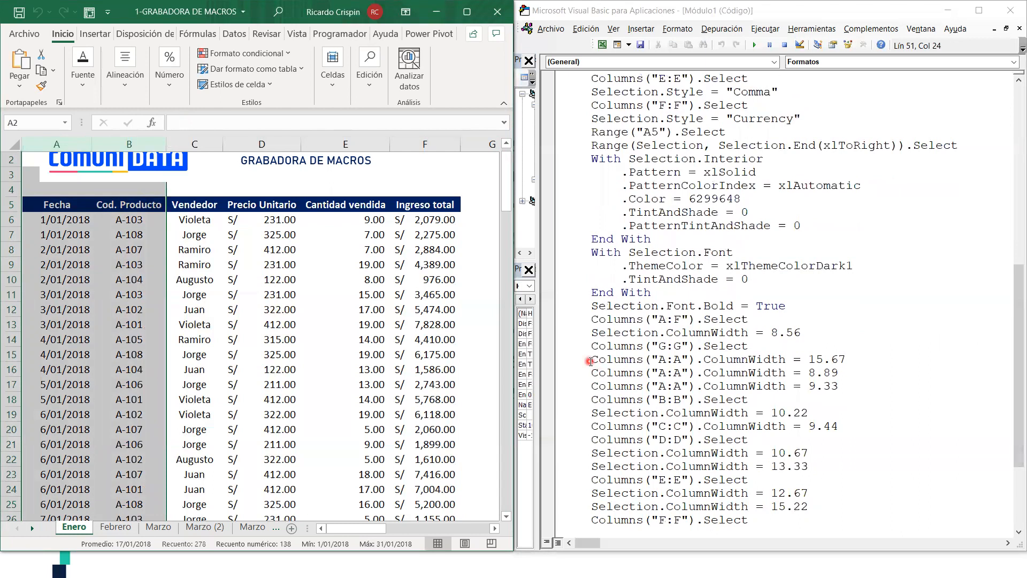
click(591, 361)
drag(598, 375, 796, 411)
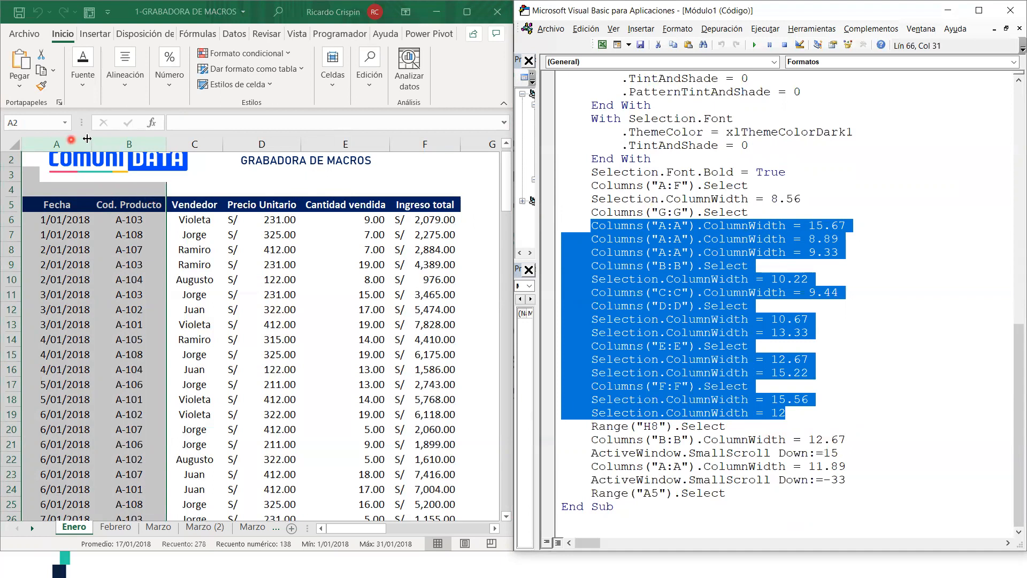
mouse_move(90, 143)
mouse_down()
mouse_move(106, 145)
mouse_move(89, 146)
mouse_up()
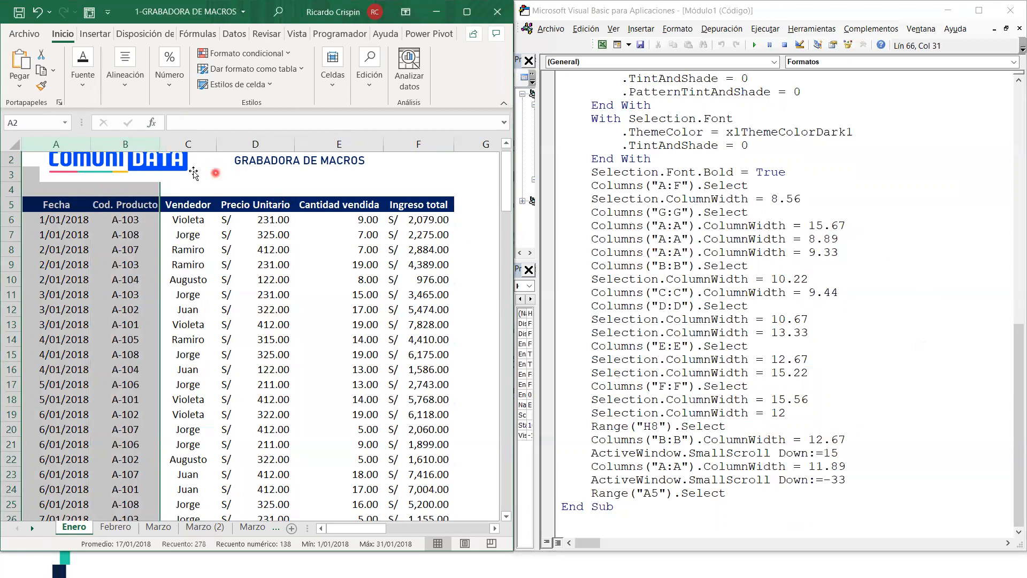
Select columns B through F one by one on Enero to match their width lines, highlighting the final Selection.ColumnWidth = 12
click(134, 145)
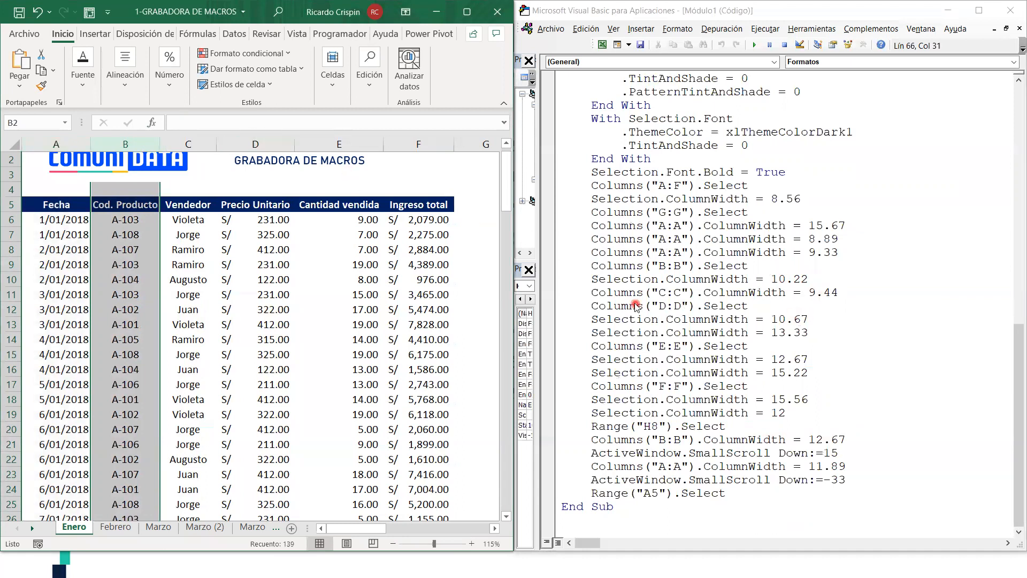
click(185, 140)
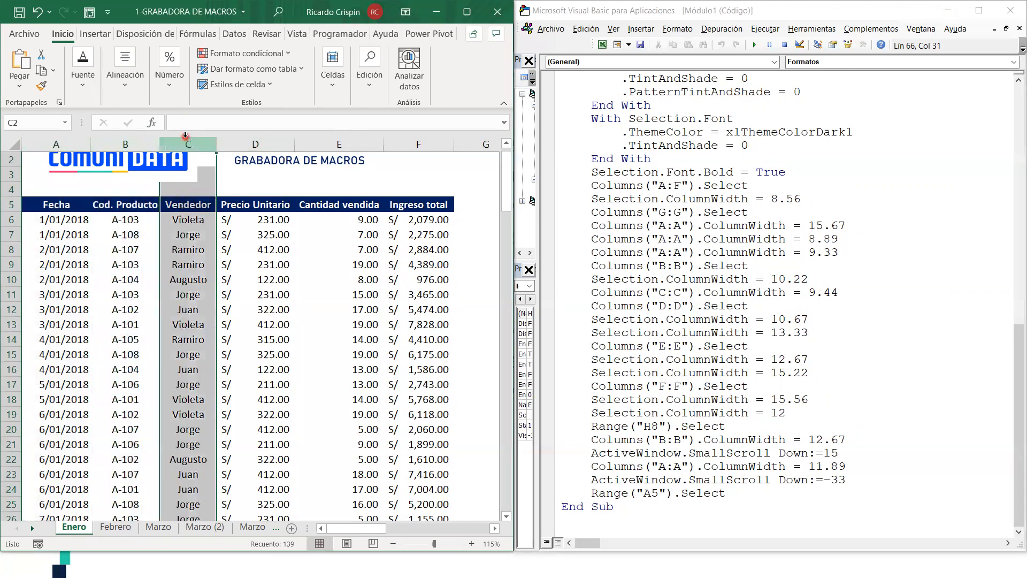
click(255, 144)
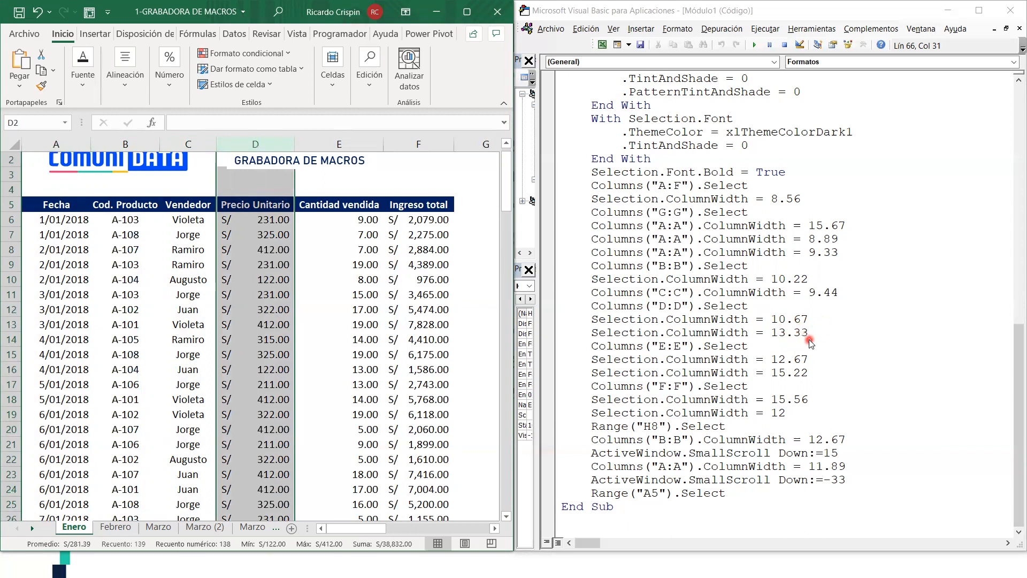
click(327, 145)
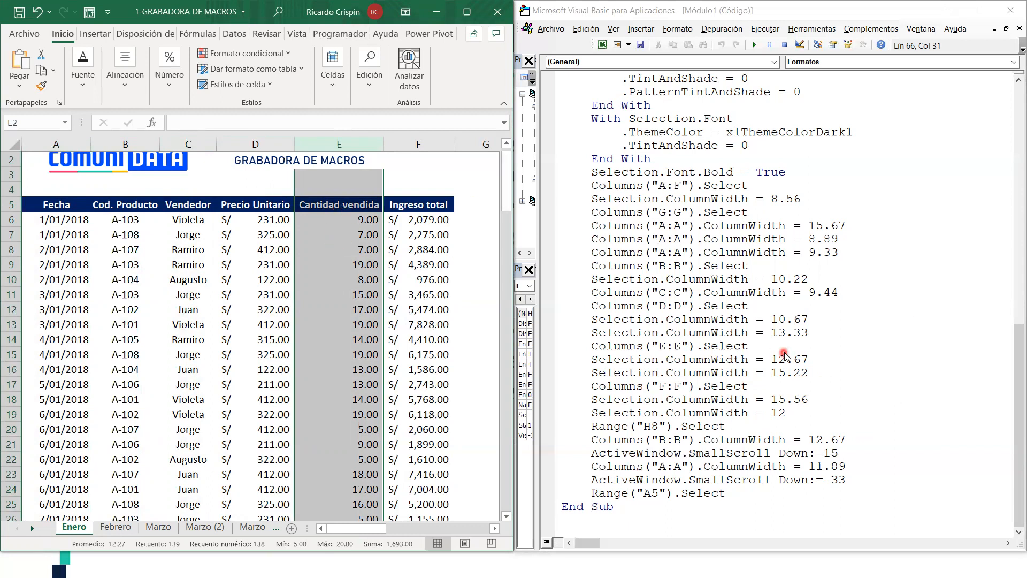
click(428, 144)
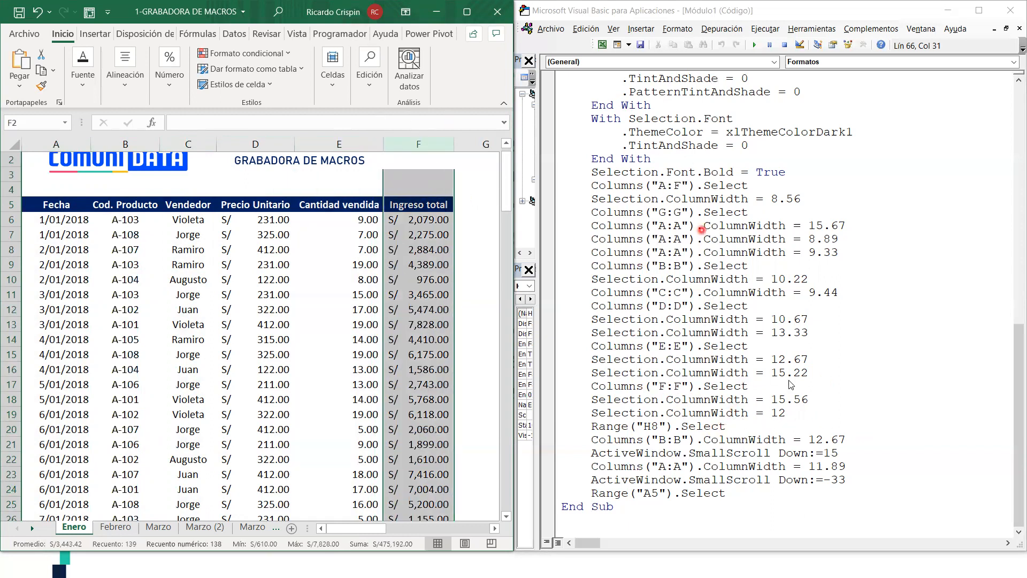
drag(786, 413, 591, 413)
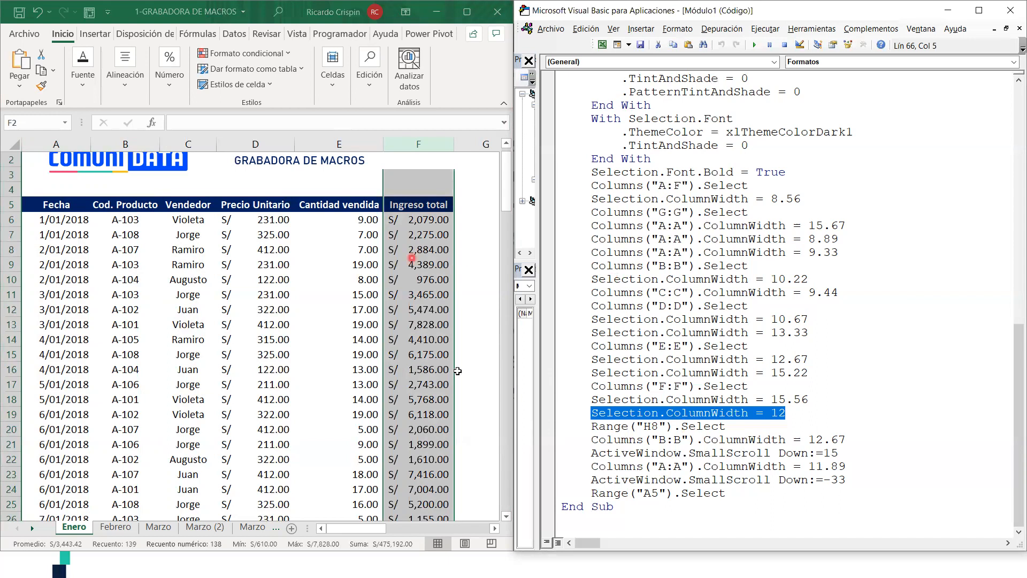
Reproduce the Range("H8").Select line by selecting cell H8 on Enero
click(462, 281)
key(Right)
key(Right)
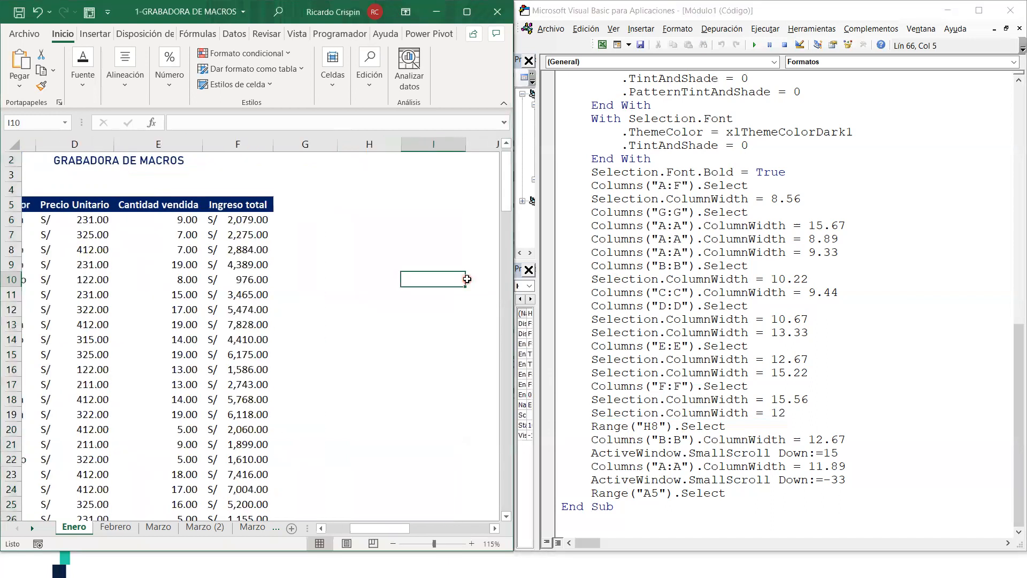
key(Left)
key(Up)
key(Up)
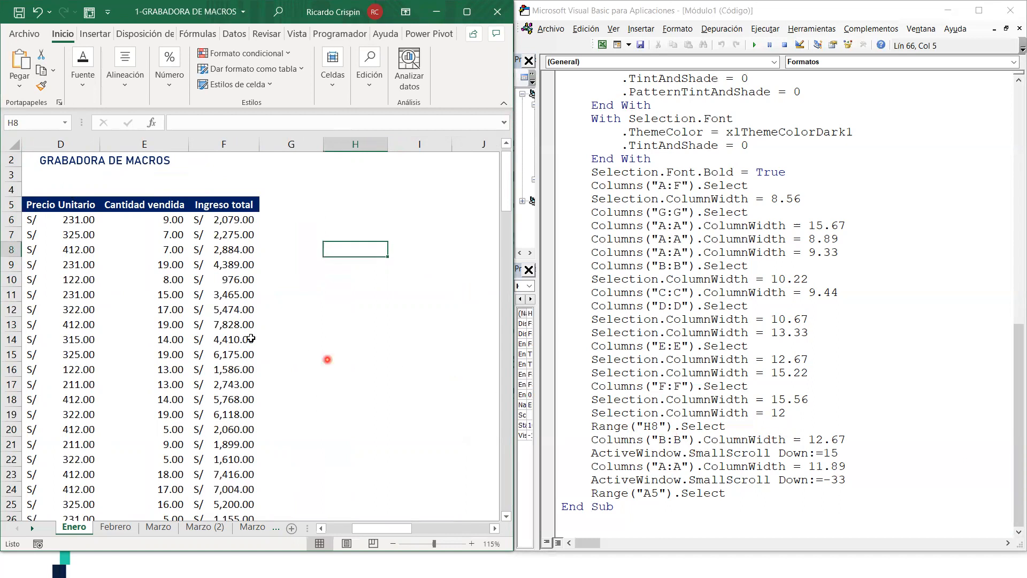
Select column B on Enero and point out its right border to illustrate the Columns("B:B").ColumnWidth = 12.67 line
drag(144, 297, 32, 309)
click(115, 143)
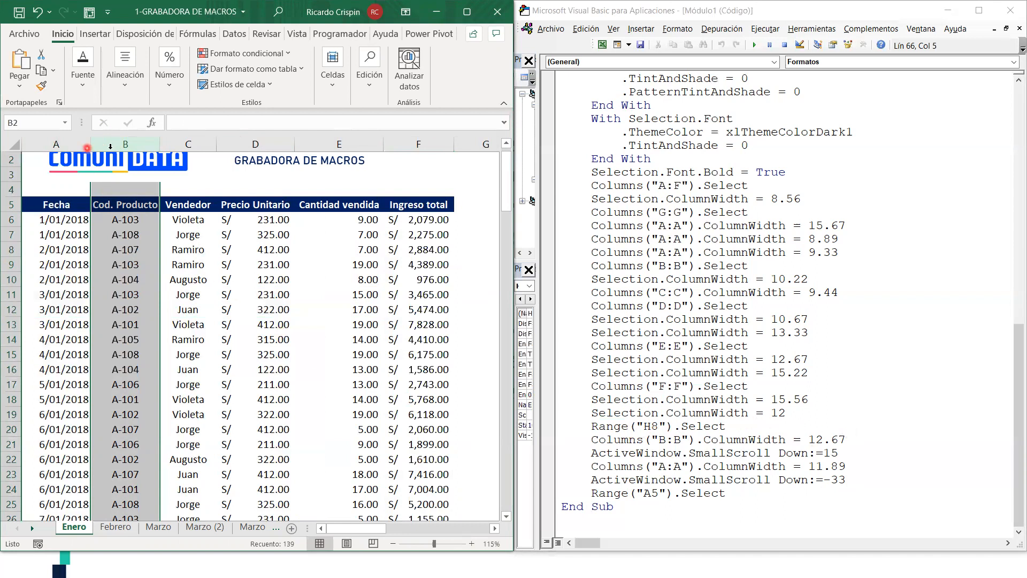
drag(161, 142, 162, 141)
scroll(417, 377, up, 1)
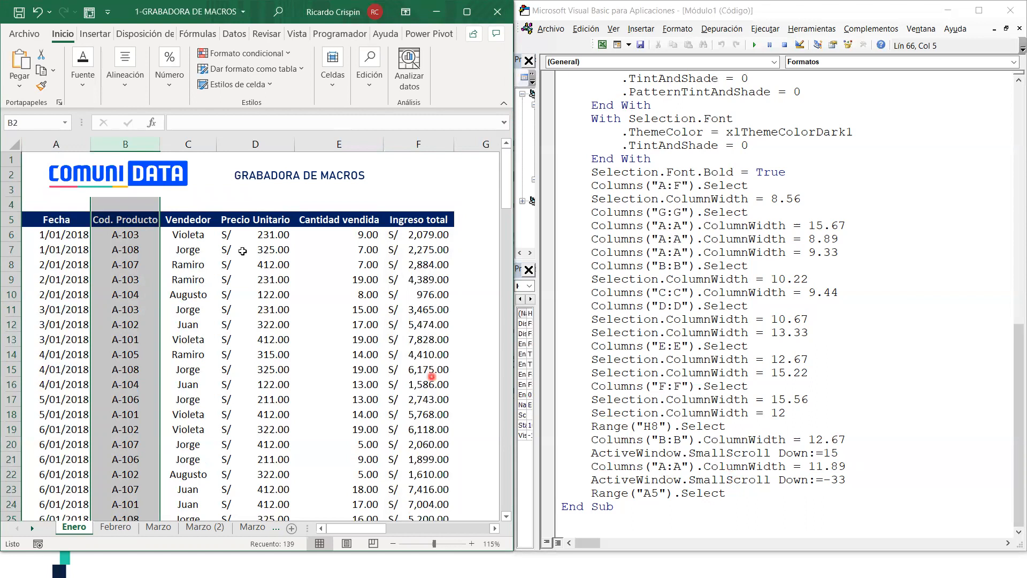
Select cell A5 on Enero to match the macro's closing line, and highlight the macro body up to its first Range("A5").Select
click(66, 222)
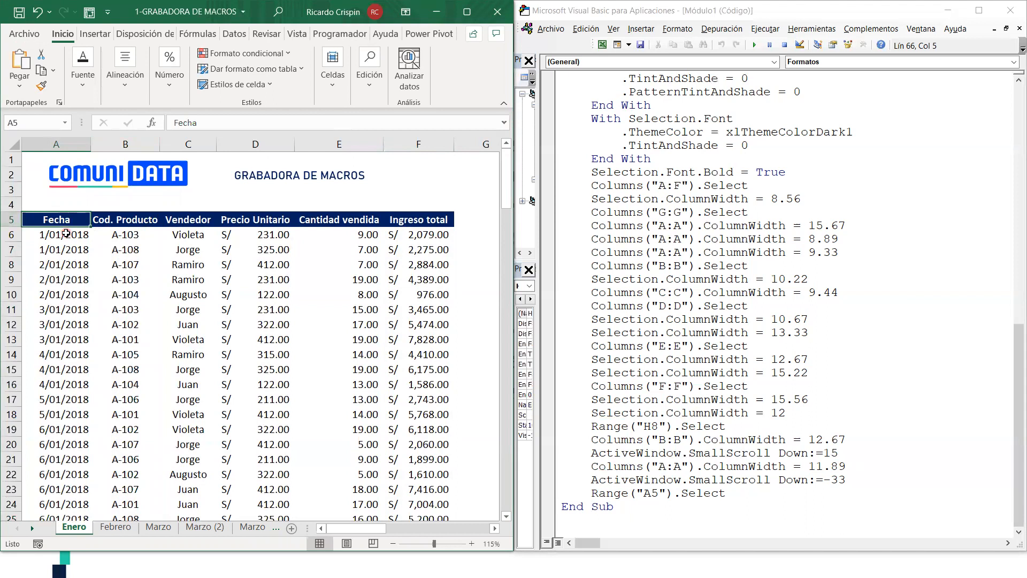
click(721, 504)
drag(733, 500, 585, 163)
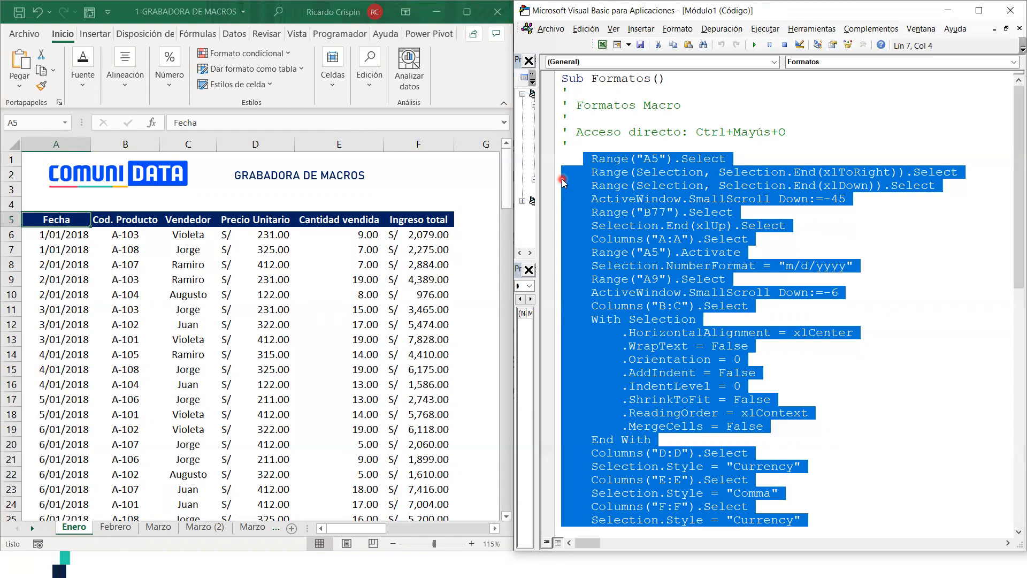
Review the formatted sheets from Enero through Marzo (3), and return to Febrero
click(223, 265)
key(ctrl+Page_Down)
key(ctrl+Page_Down)
key(ctrl+Page_Down)
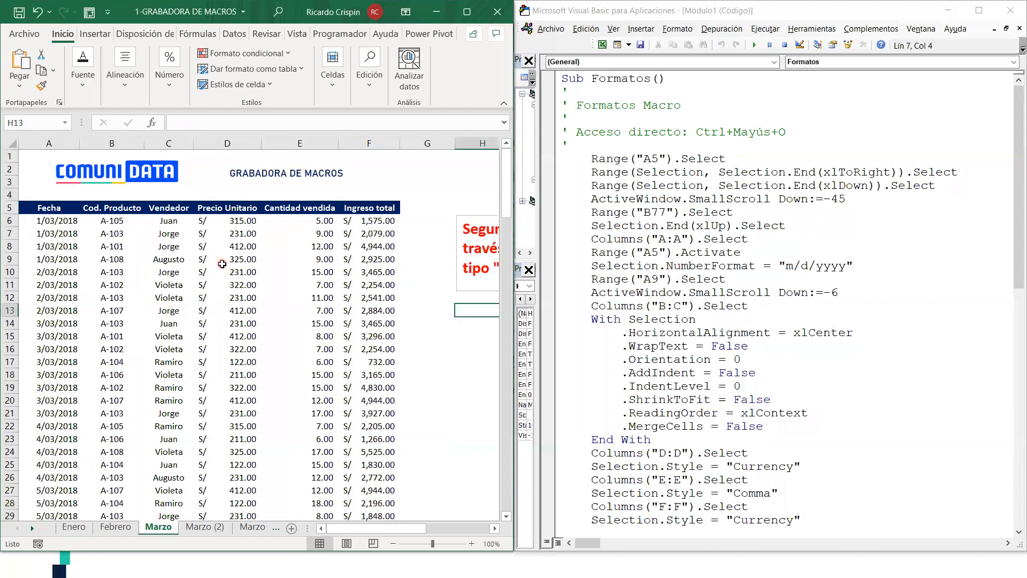
key(ctrl+Page_Down)
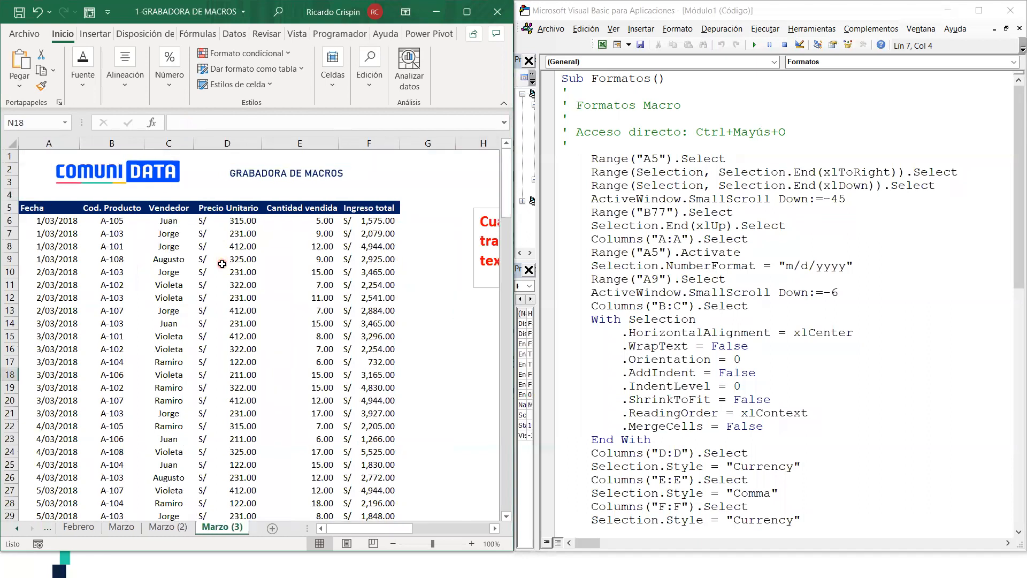
key(ctrl+Page_Up)
key(ctrl+Page_Up)
key(ctrl+Page_Up)
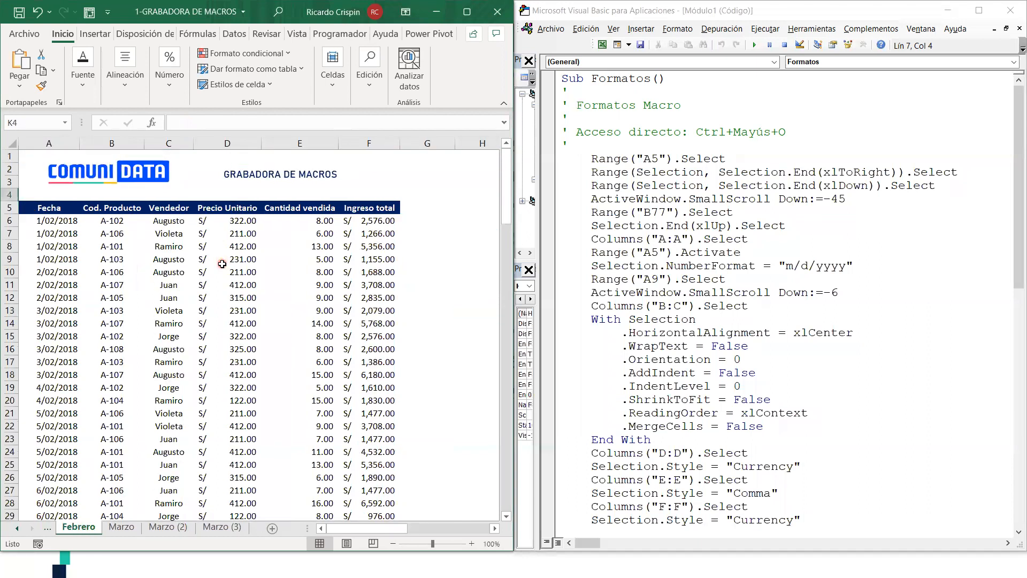